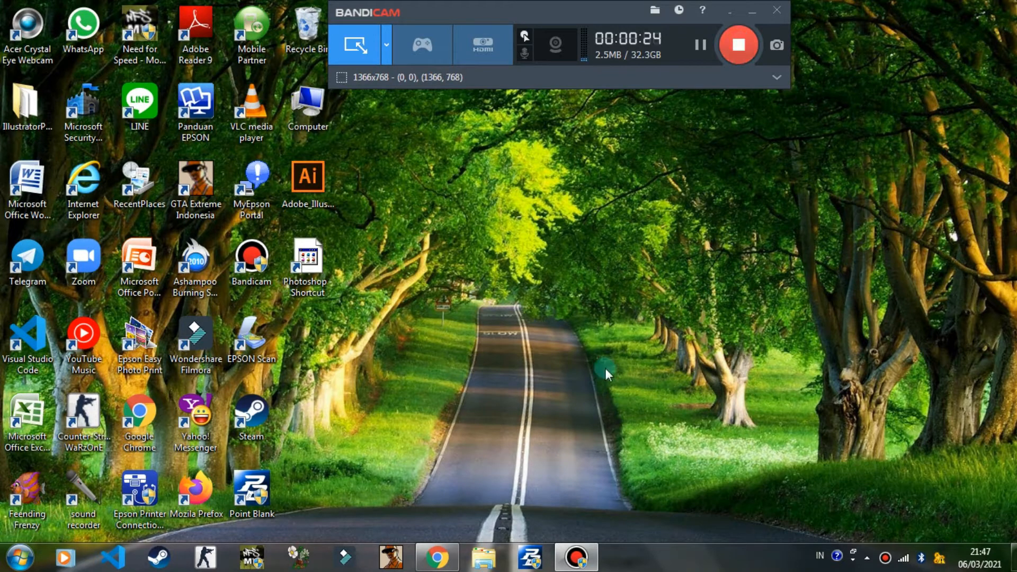
- Switch to Chrome and open the Tata Letak (layout) page of the Biologi K-13 blog in Blogger
{"action": "left_click", "coordinate": [447, 563]}
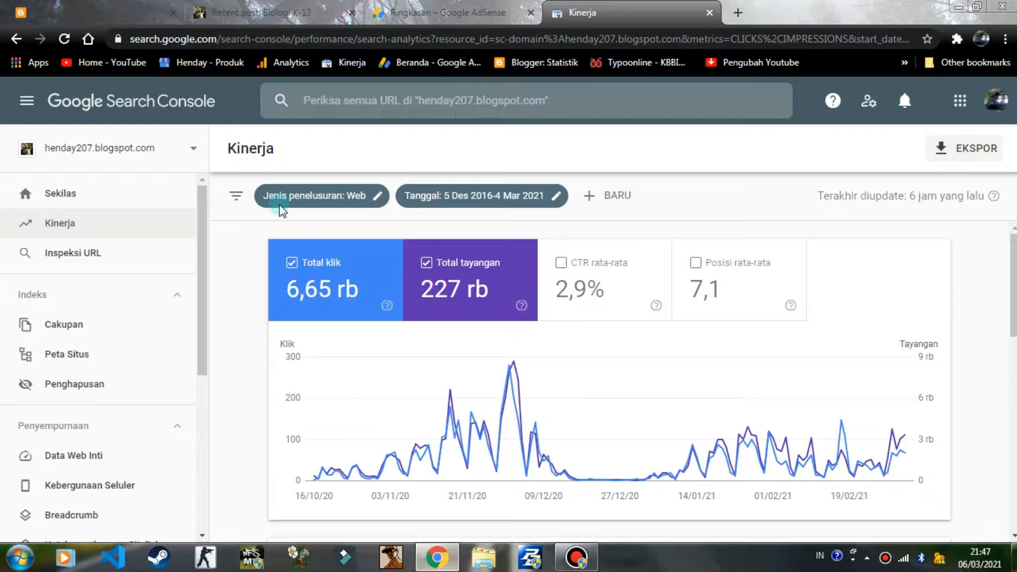
{"action": "left_click", "coordinate": [65, 7]}
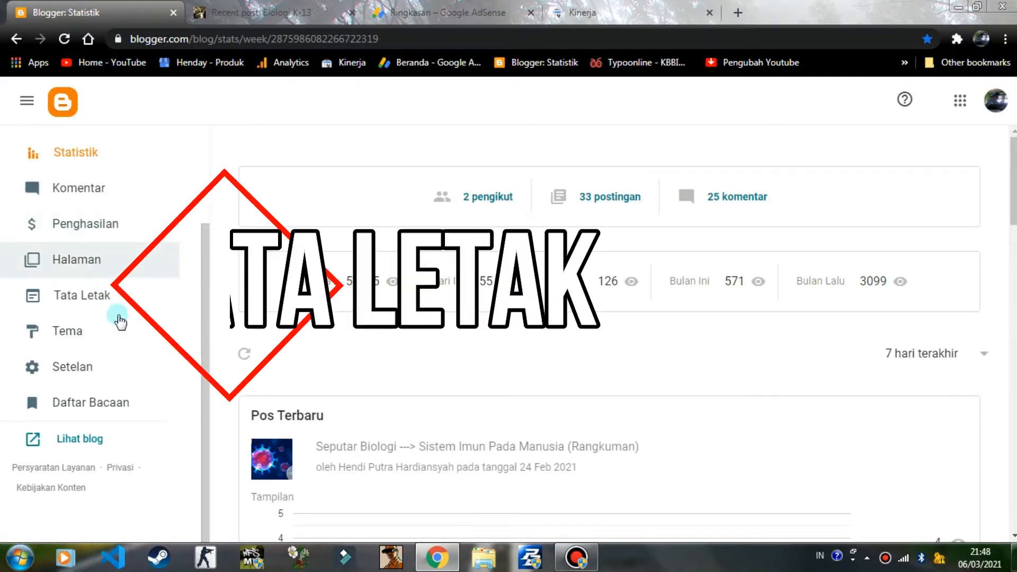
{"action": "left_click", "coordinate": [102, 307]}
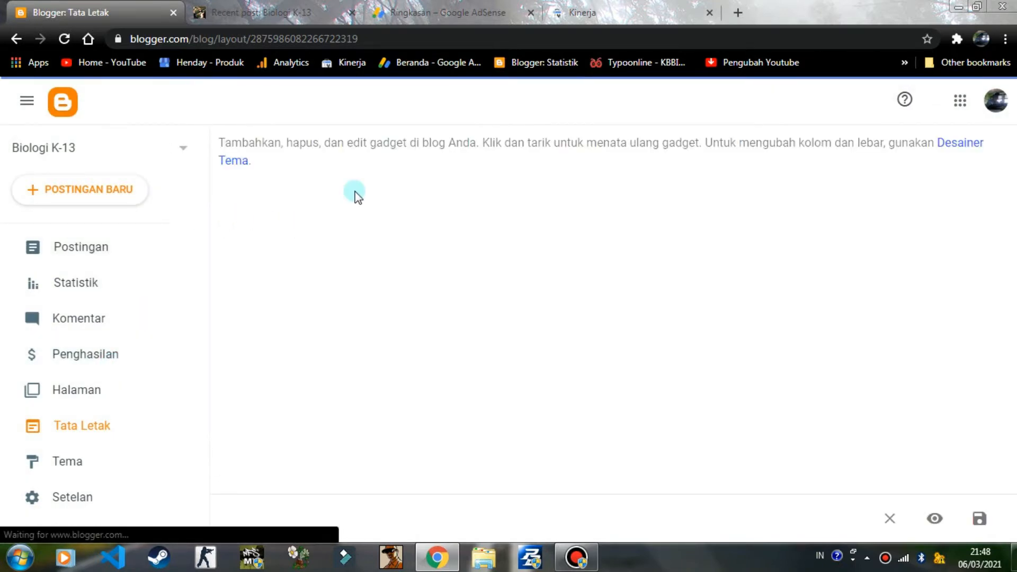
- Look through the blog layout's ad gadgets, from Billboard Ad through the post ads to Homepage Ad and Sidebar Ad
{"action": "scroll", "coordinate": [355, 197], "scroll_direction": "down", "scroll_amount": 2}
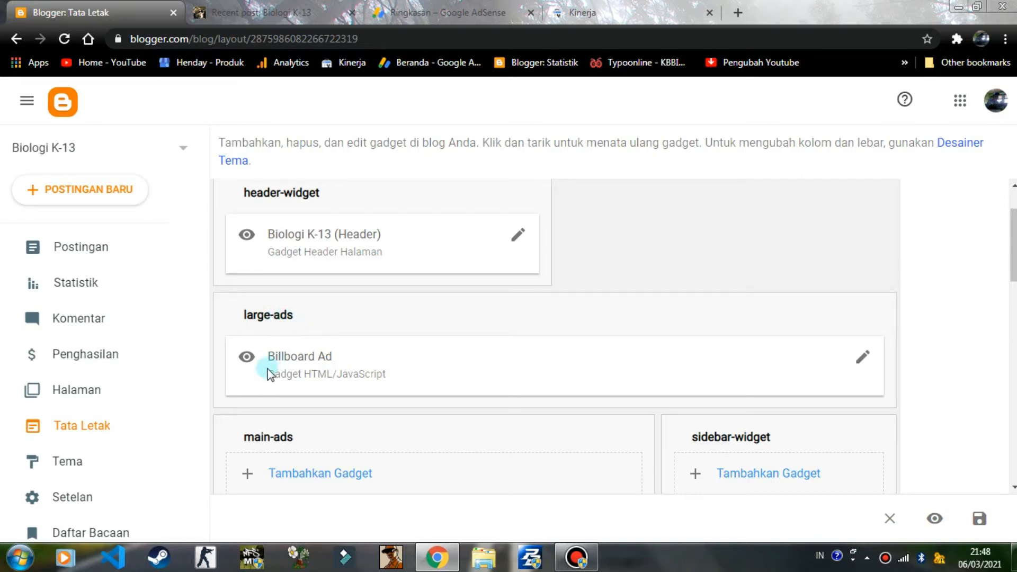
{"action": "scroll", "coordinate": [297, 387], "scroll_direction": "down", "scroll_amount": 3}
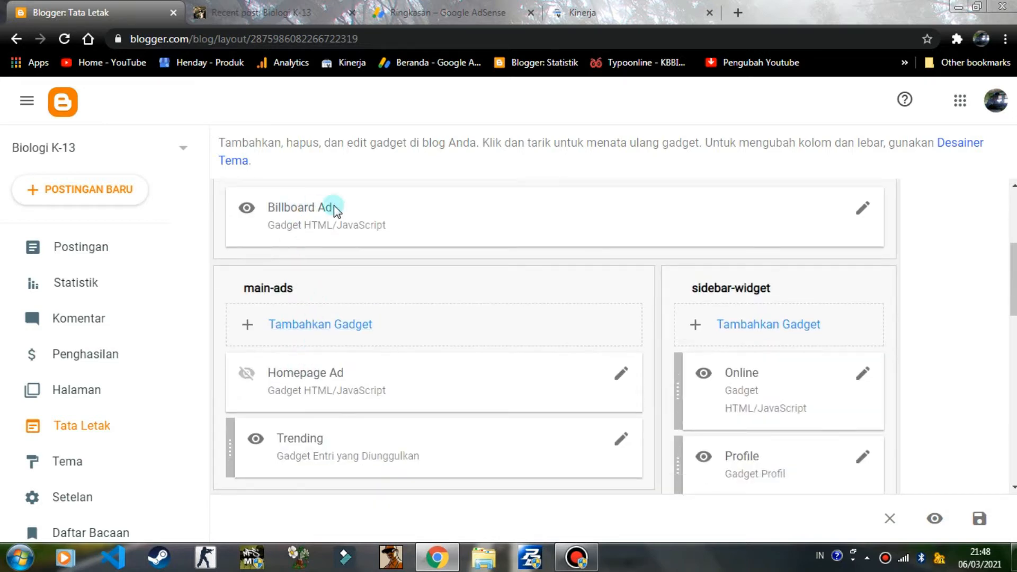
{"action": "scroll", "coordinate": [367, 358], "scroll_direction": "down", "scroll_amount": 3}
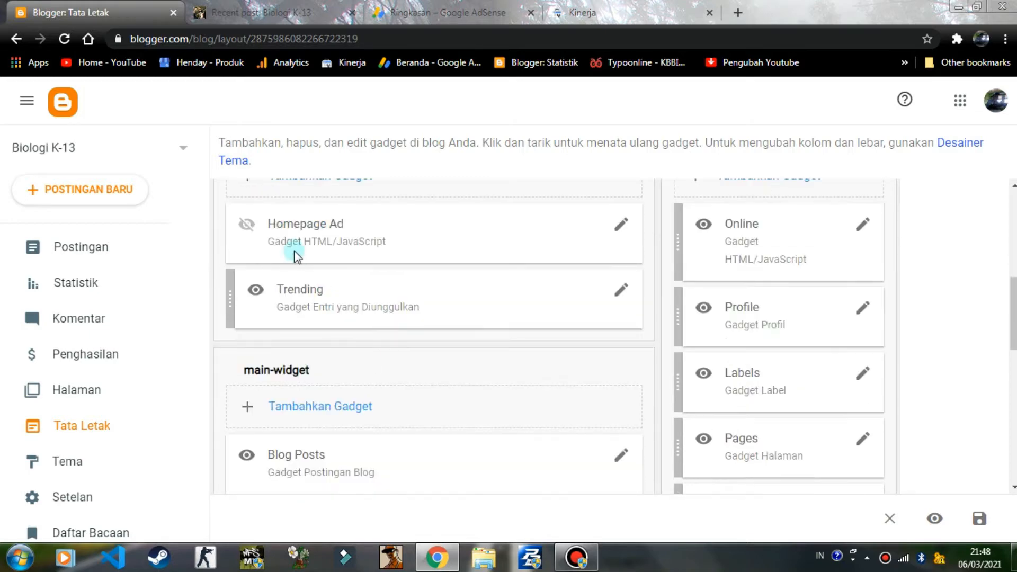
{"action": "scroll", "coordinate": [273, 392], "scroll_direction": "down", "scroll_amount": 4}
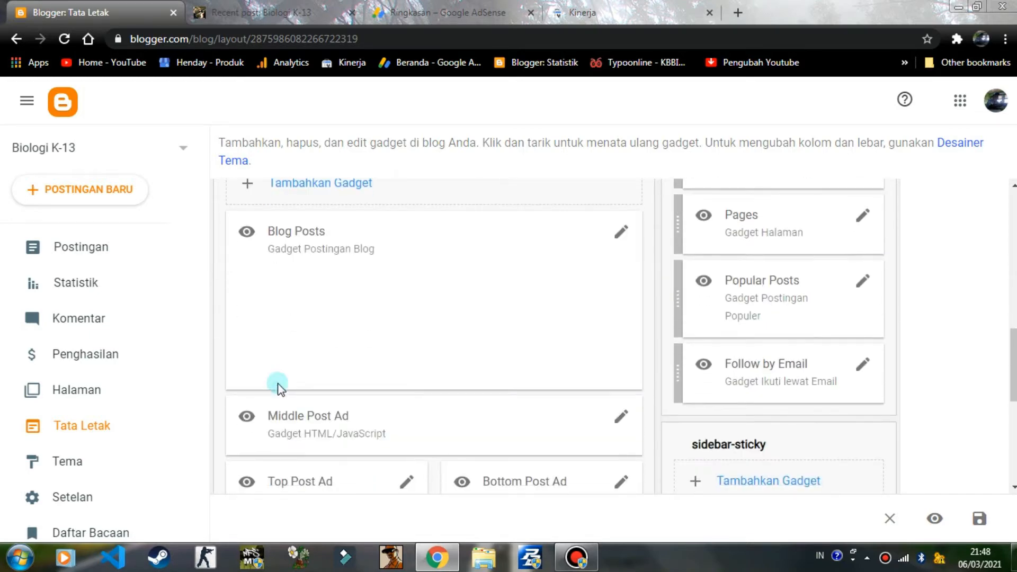
{"action": "scroll", "coordinate": [339, 431], "scroll_direction": "down", "scroll_amount": 3}
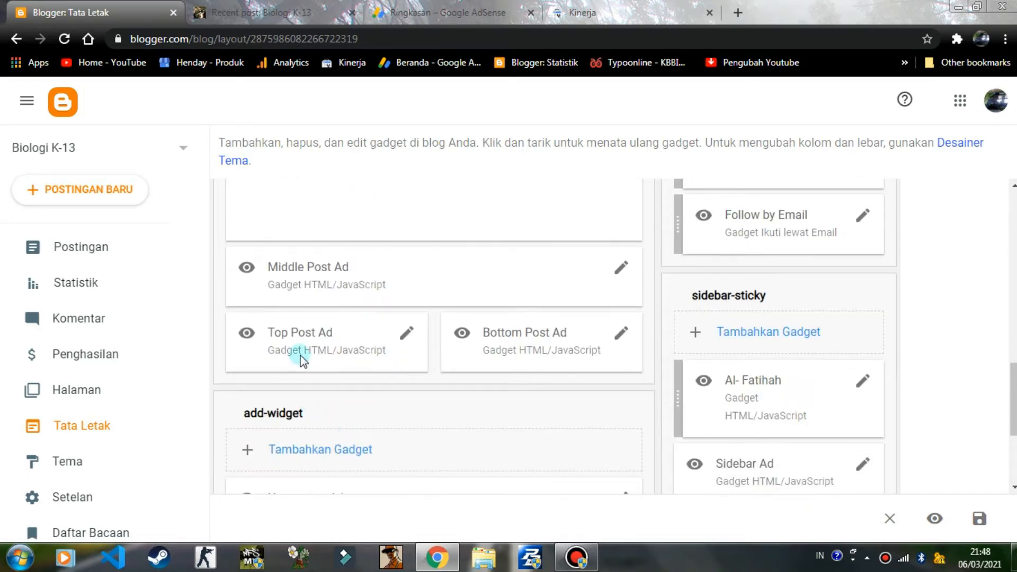
{"action": "scroll", "coordinate": [282, 443], "scroll_direction": "down", "scroll_amount": 1}
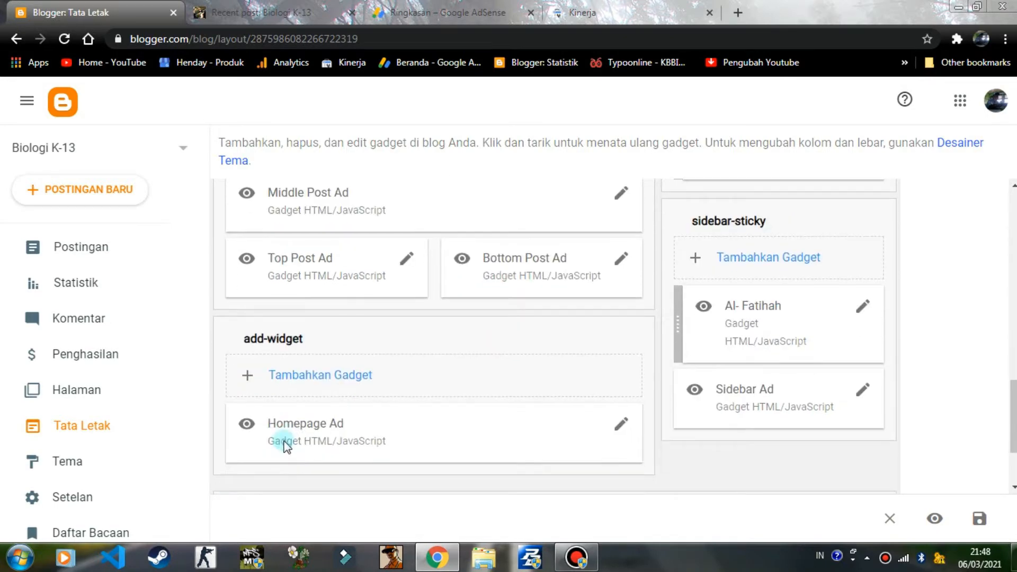
{"action": "scroll", "coordinate": [373, 427], "scroll_direction": "down", "scroll_amount": 2}
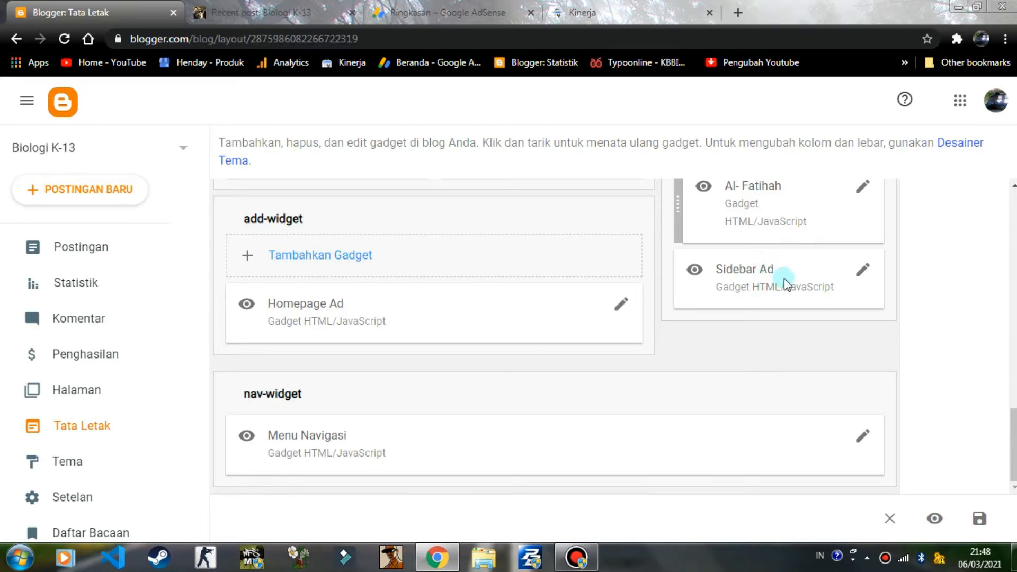
{"action": "scroll", "coordinate": [337, 331], "scroll_direction": "up", "scroll_amount": 10}
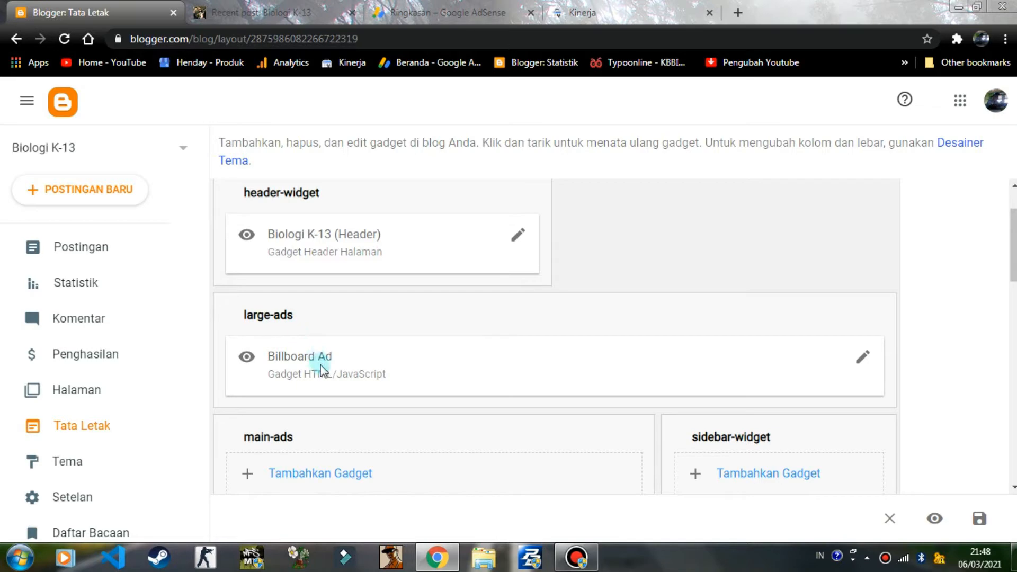
- Compare the Billboard Ad and main-ads Homepage Ad gadgets in the layout with the upper part of the live blog homepage
{"action": "left_click", "coordinate": [271, 10]}
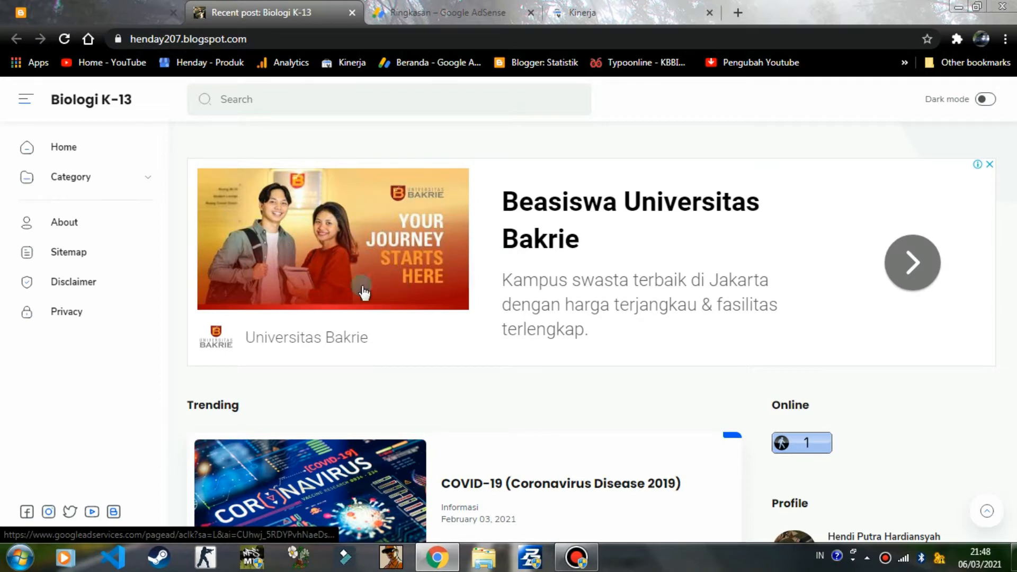
{"action": "left_click", "coordinate": [96, 6]}
{"action": "scroll", "coordinate": [329, 344], "scroll_direction": "down", "scroll_amount": 1}
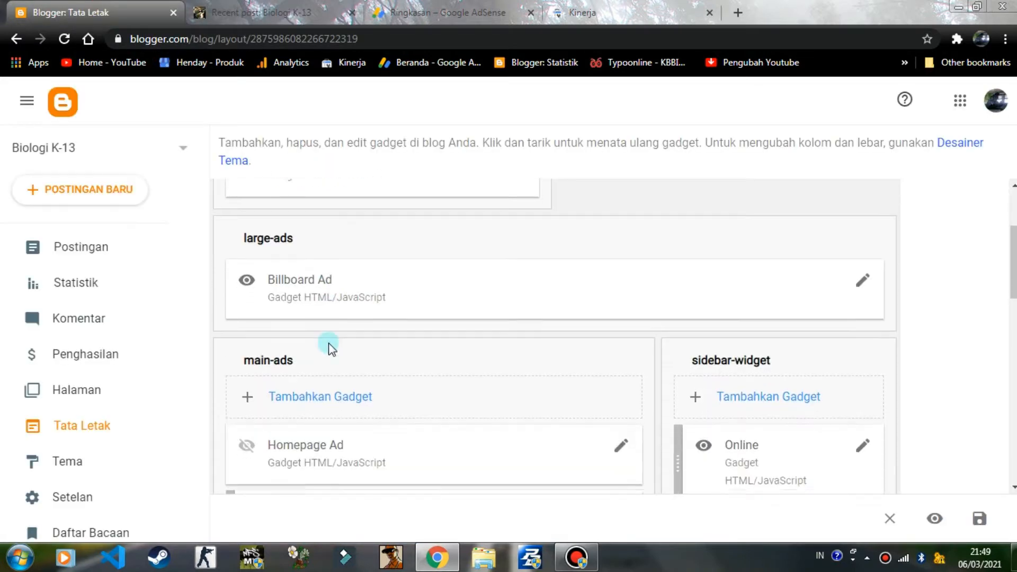
{"action": "scroll", "coordinate": [329, 349], "scroll_direction": "down", "scroll_amount": 1}
{"action": "scroll", "coordinate": [329, 377], "scroll_direction": "down", "scroll_amount": 1}
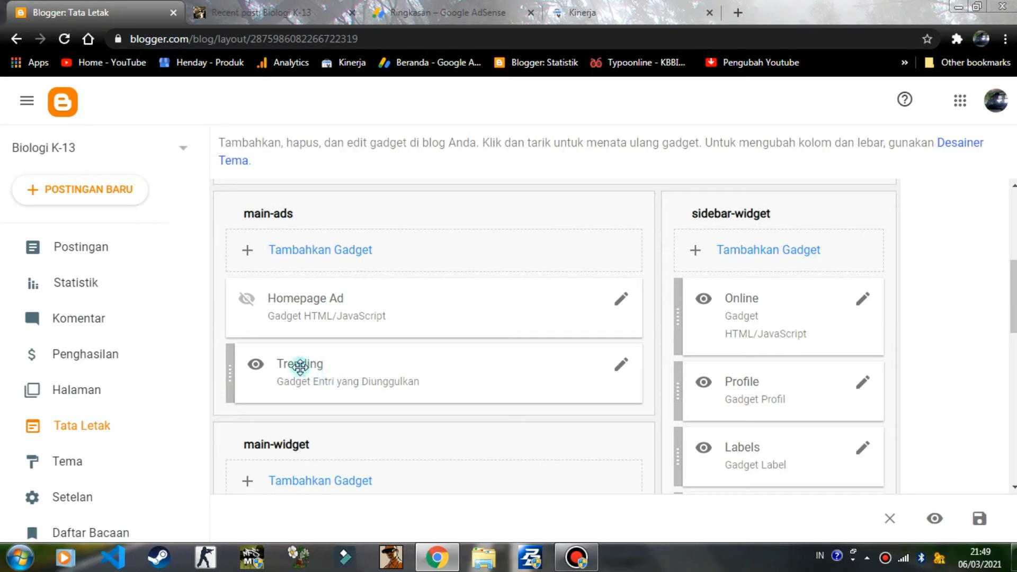
{"action": "left_click", "coordinate": [261, 12]}
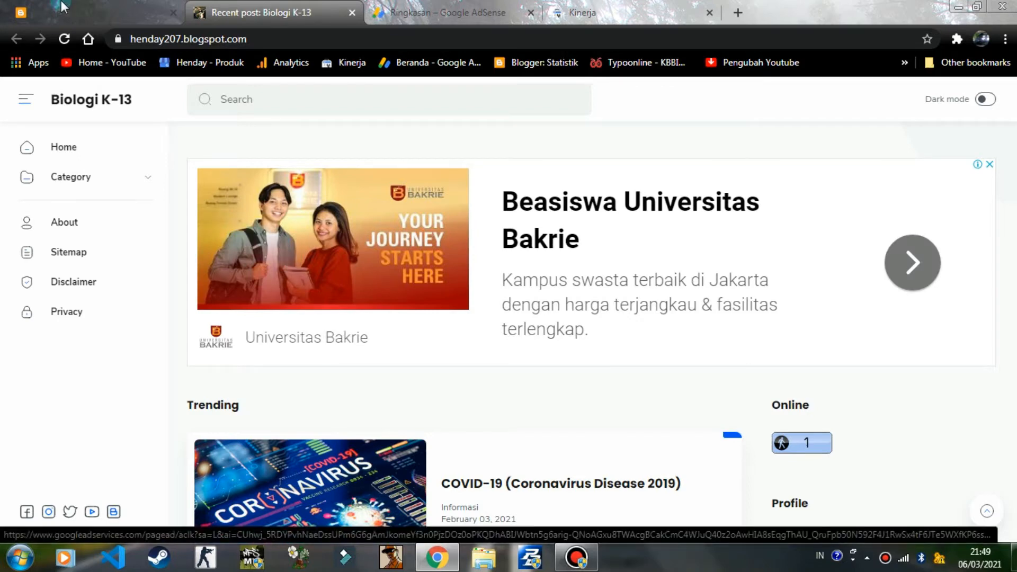
{"action": "key", "text": "ctrl+shift+Tab"}
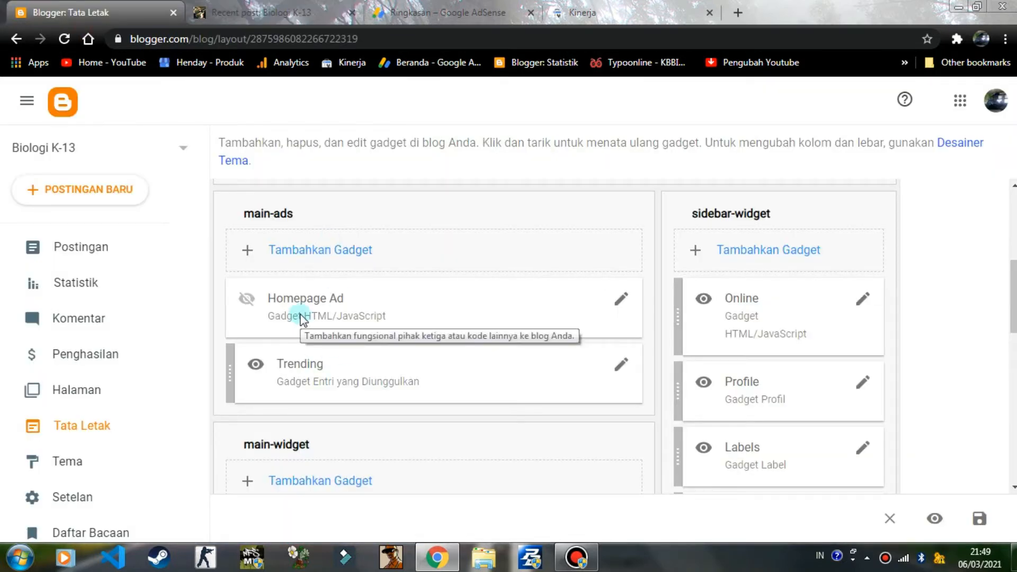
- Examine the ad below the latest posts on the live blog and compare it with the layout's main-ads and add-widget Homepage Ad gadgets
{"action": "key", "text": "ctrl+Tab"}
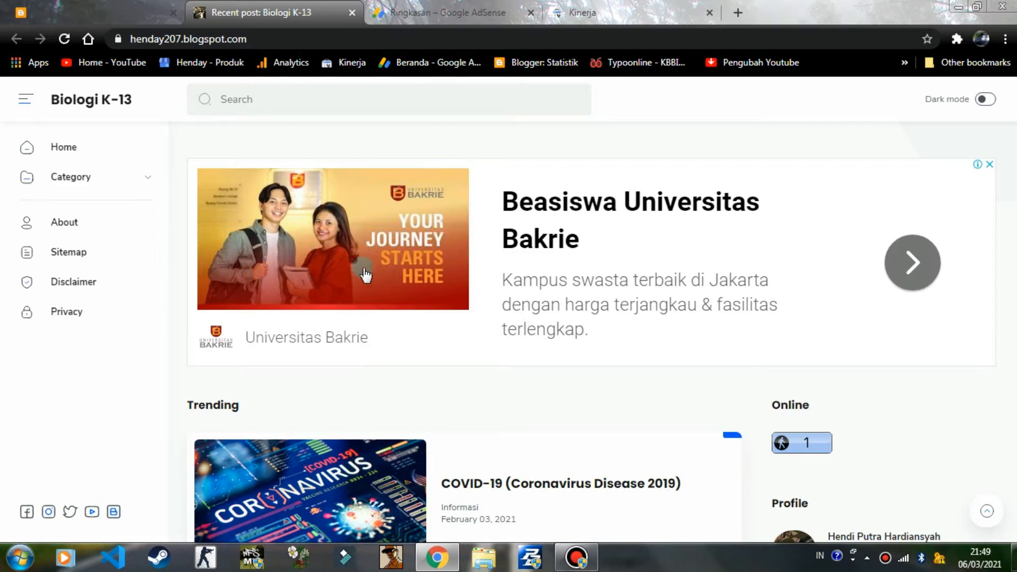
{"action": "scroll", "coordinate": [365, 274], "scroll_direction": "down", "scroll_amount": 5}
{"action": "scroll", "coordinate": [366, 275], "scroll_direction": "down", "scroll_amount": 3}
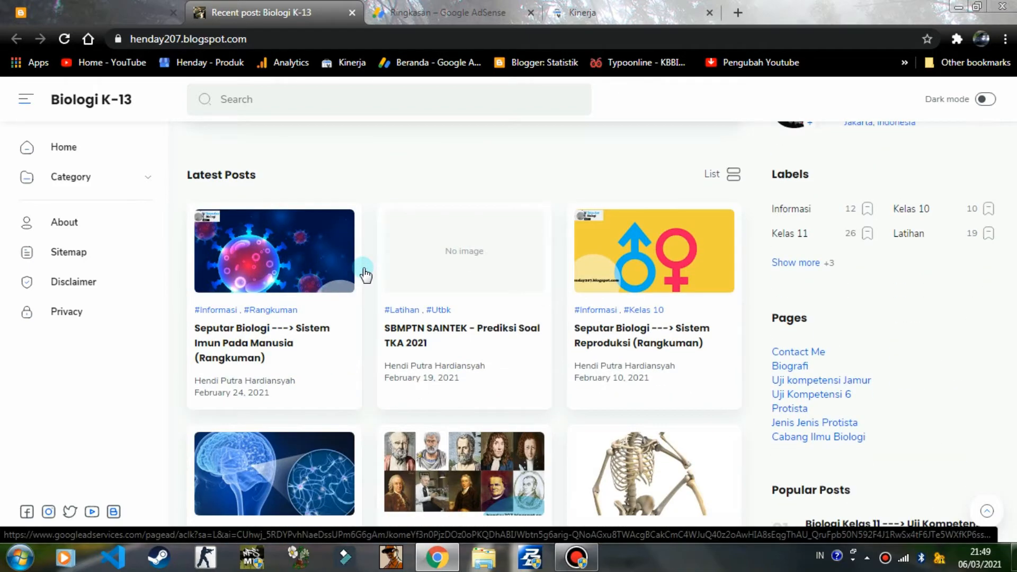
{"action": "scroll", "coordinate": [366, 275], "scroll_direction": "down", "scroll_amount": 11}
{"action": "scroll", "coordinate": [427, 363], "scroll_direction": "down", "scroll_amount": 5}
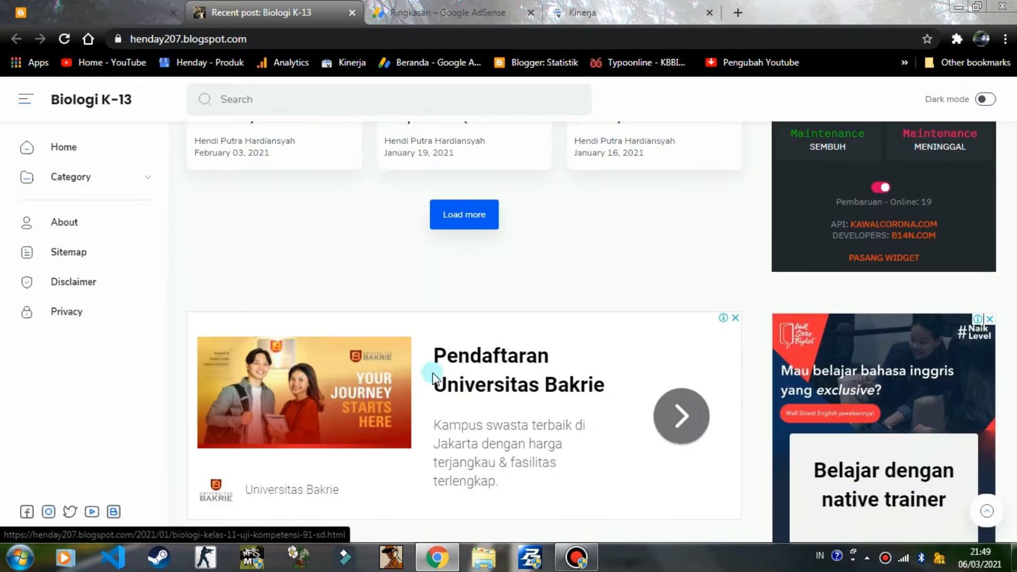
{"action": "left_click", "coordinate": [7, 17]}
{"action": "scroll", "coordinate": [290, 335], "scroll_direction": "down", "scroll_amount": 5}
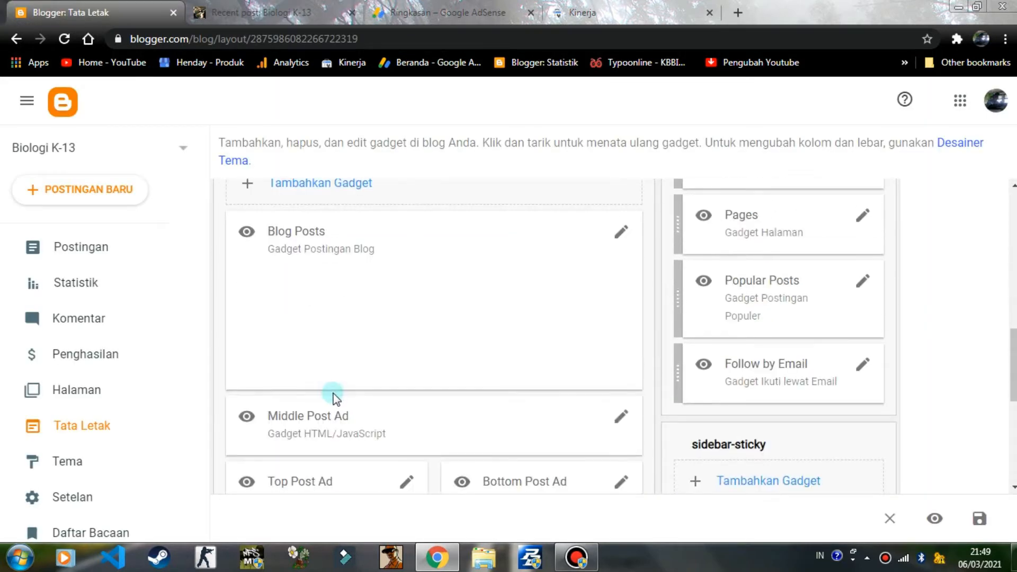
{"action": "scroll", "coordinate": [326, 366], "scroll_direction": "down", "scroll_amount": 8}
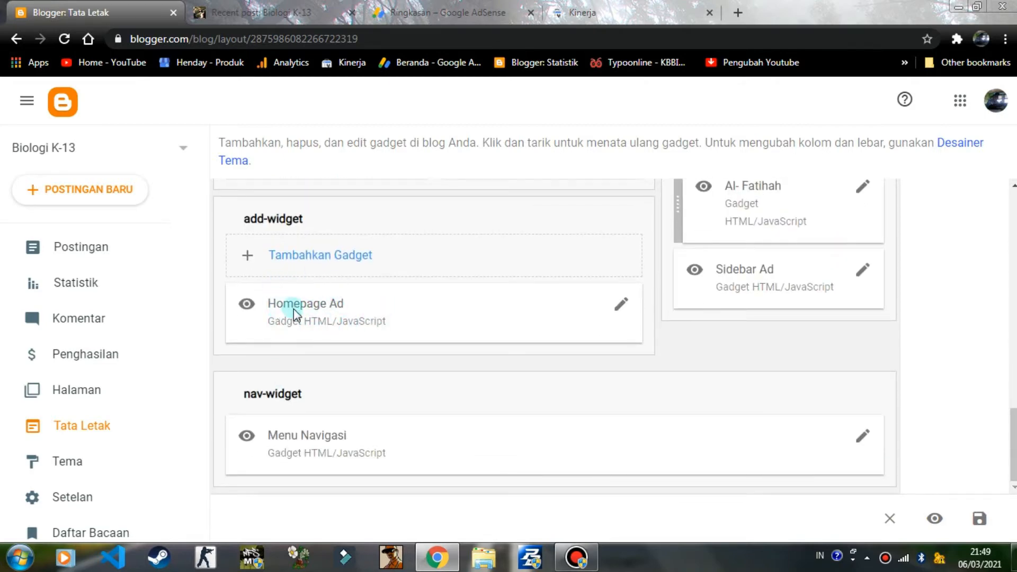
{"action": "scroll", "coordinate": [352, 307], "scroll_direction": "up", "scroll_amount": 10}
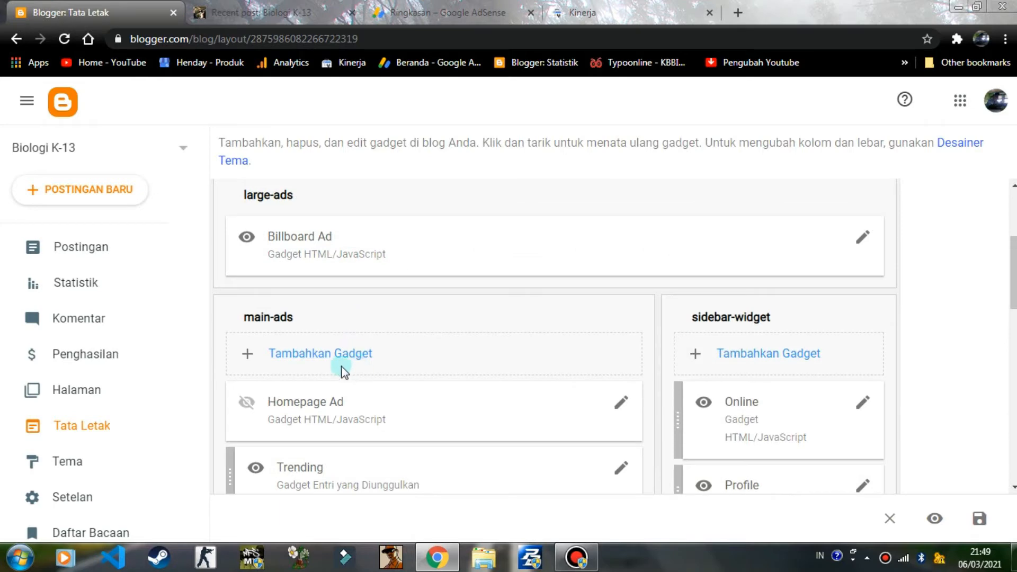
{"action": "scroll", "coordinate": [321, 381], "scroll_direction": "down", "scroll_amount": 10}
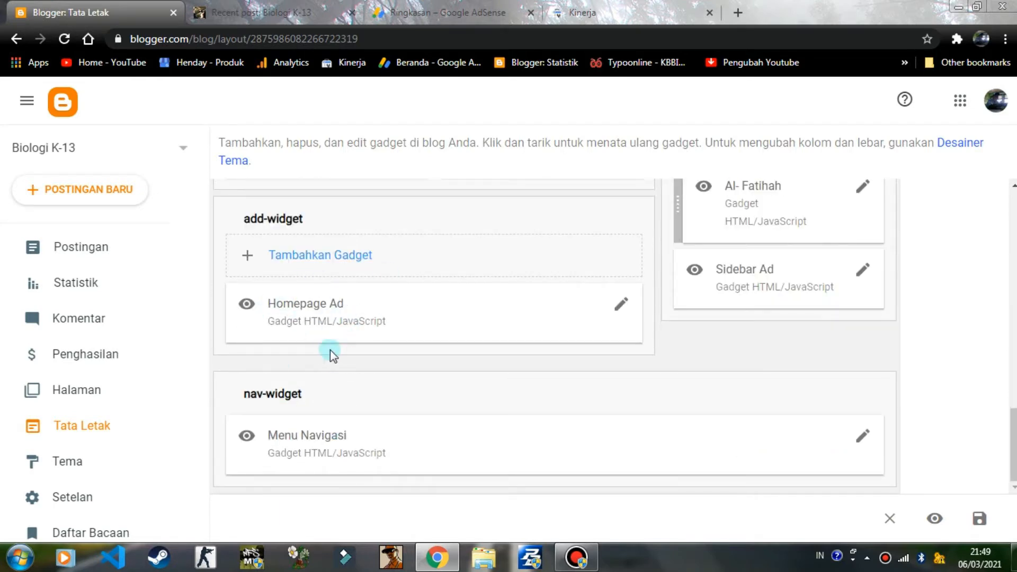
- Inspect the sidebar ad on the live blog homepage and match it with the Sidebar Ad gadget in the layout
{"action": "key", "text": "ctrl+Tab"}
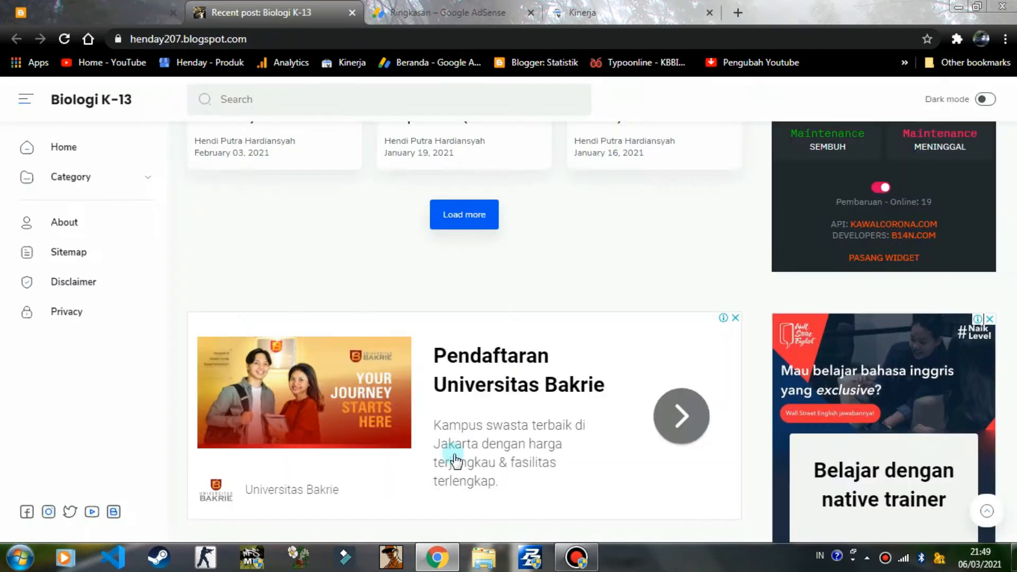
{"action": "scroll", "coordinate": [424, 402], "scroll_direction": "down", "scroll_amount": 5}
{"action": "scroll", "coordinate": [423, 204], "scroll_direction": "up", "scroll_amount": 4}
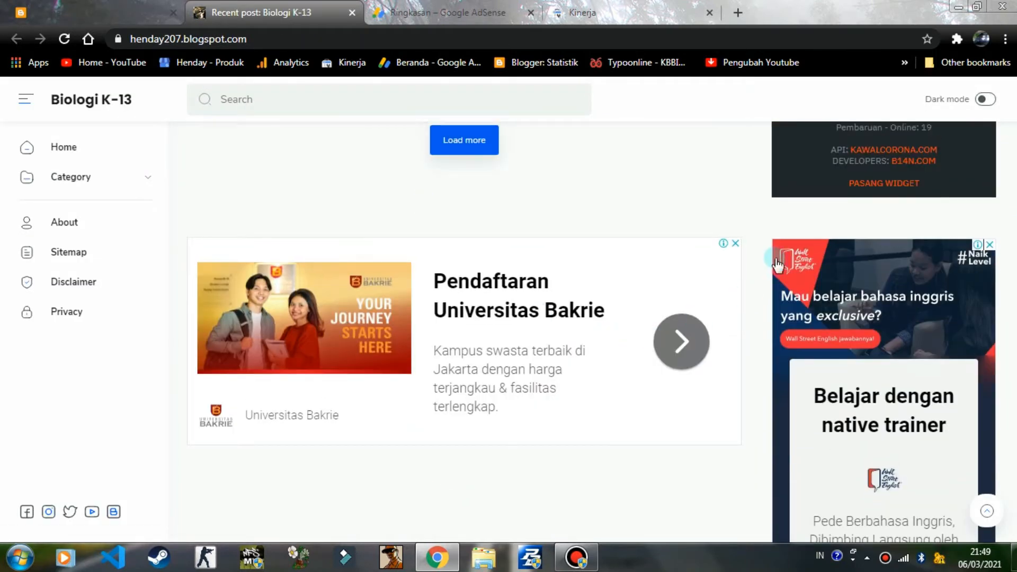
{"action": "scroll", "coordinate": [885, 374], "scroll_direction": "down", "scroll_amount": 3}
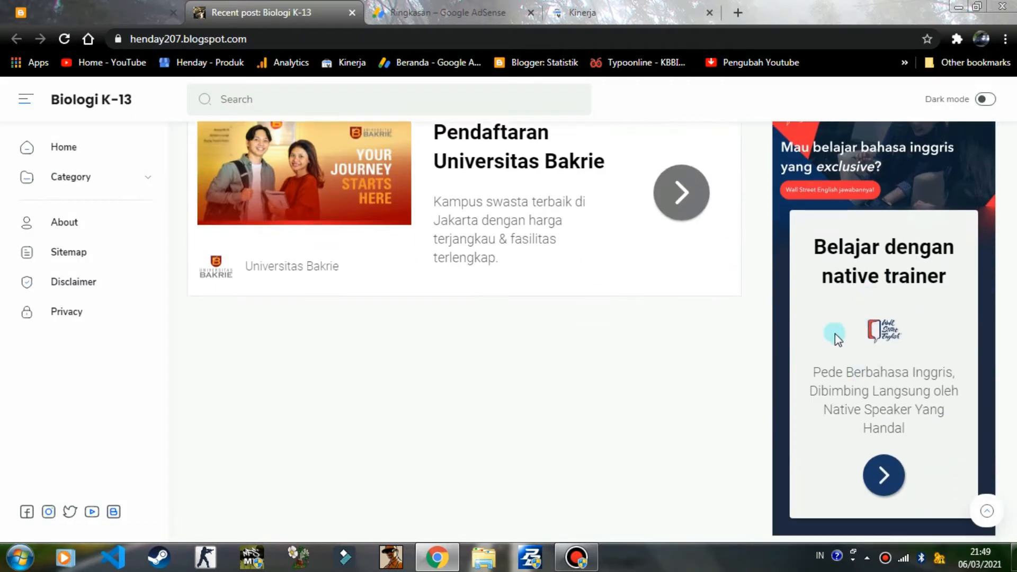
{"action": "left_click", "coordinate": [119, 7]}
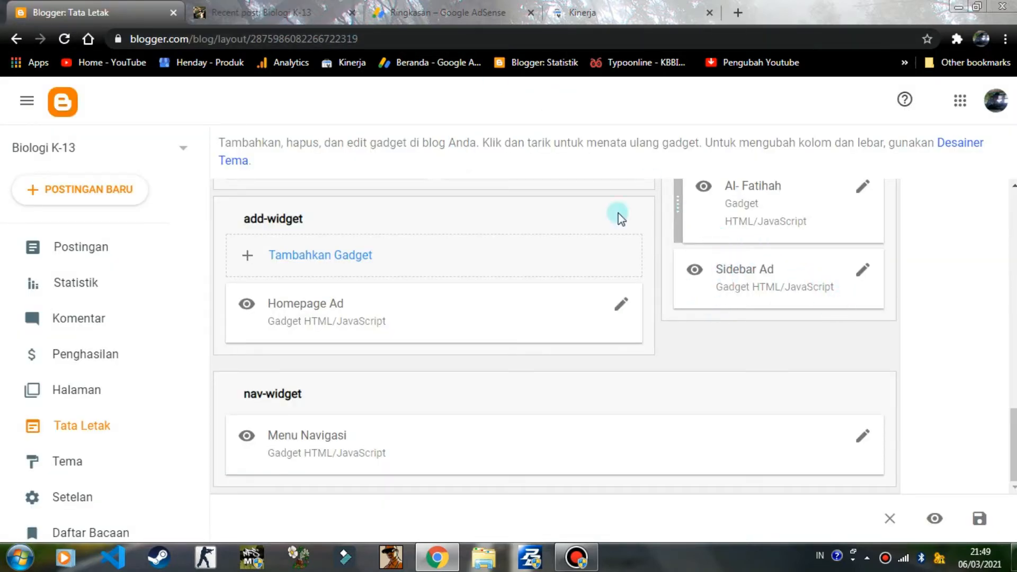
- Recheck the ad placements across the live blog homepage and review the main-widget section with its post ad gadgets in the layout
{"action": "left_click", "coordinate": [255, 16]}
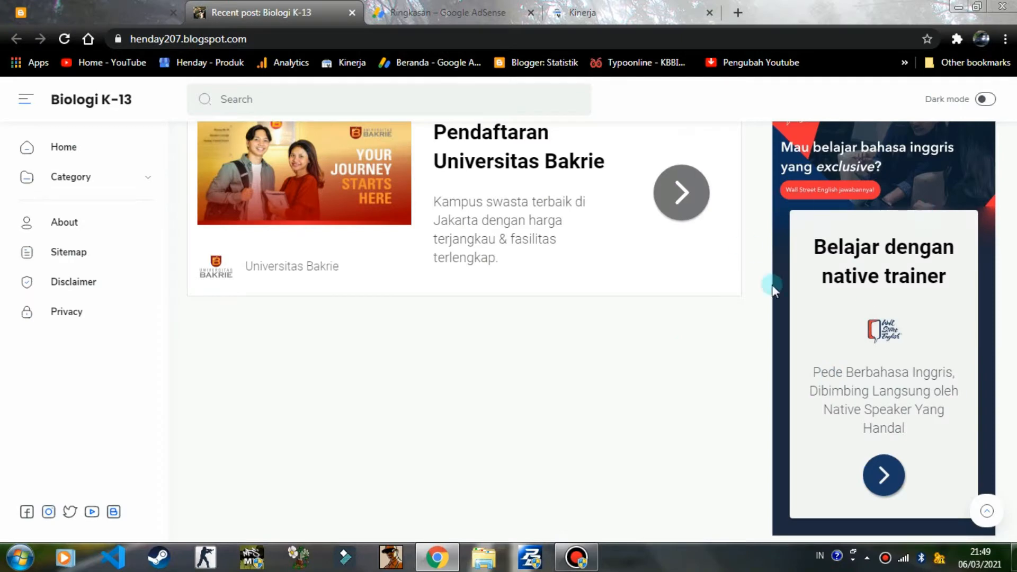
{"action": "scroll", "coordinate": [876, 277], "scroll_direction": "up", "scroll_amount": 4}
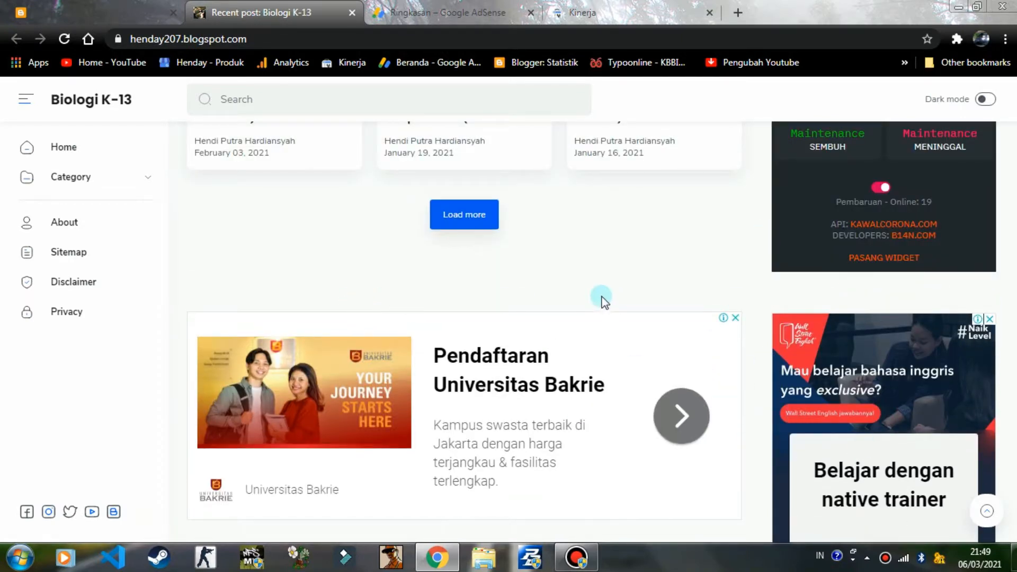
{"action": "scroll", "coordinate": [532, 294], "scroll_direction": "up", "scroll_amount": 8}
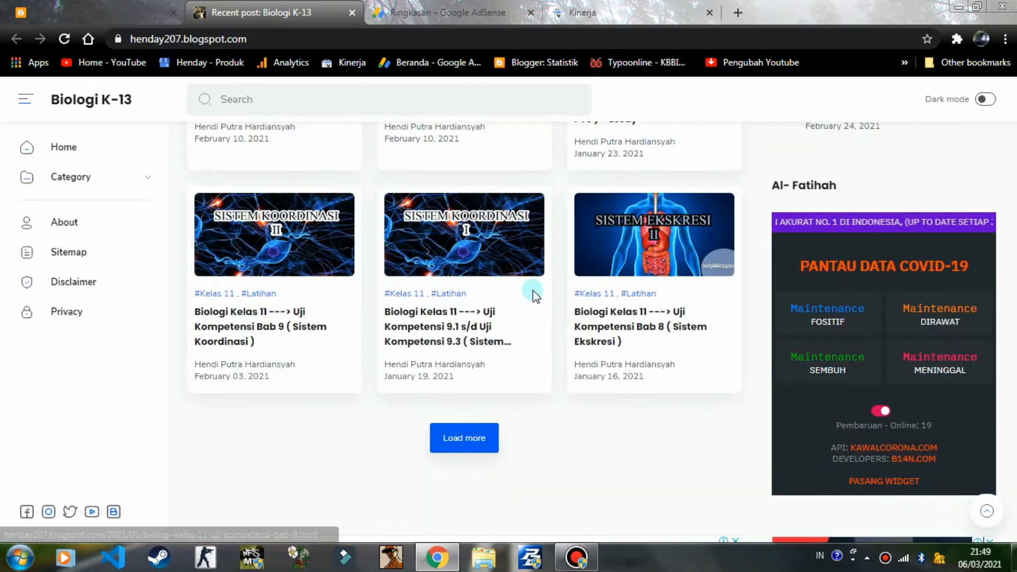
{"action": "scroll", "coordinate": [530, 299], "scroll_direction": "up", "scroll_amount": 15}
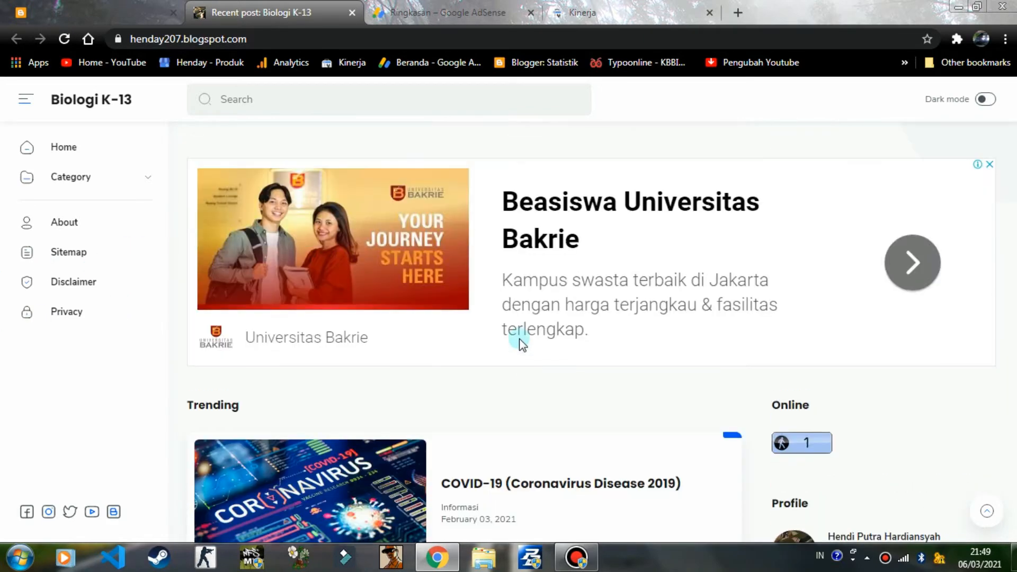
{"action": "scroll", "coordinate": [497, 365], "scroll_direction": "down", "scroll_amount": 4}
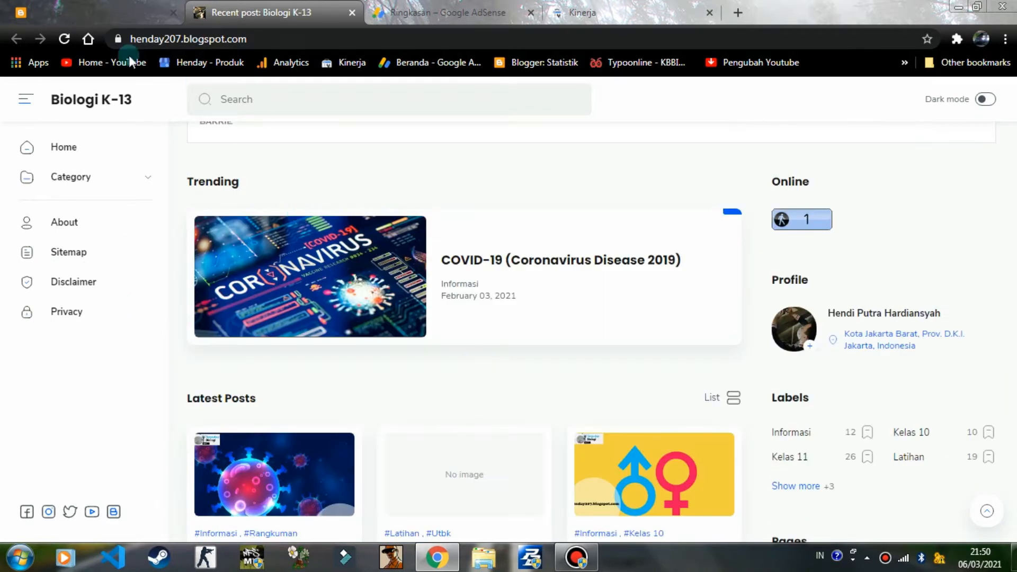
{"action": "left_click", "coordinate": [127, 8]}
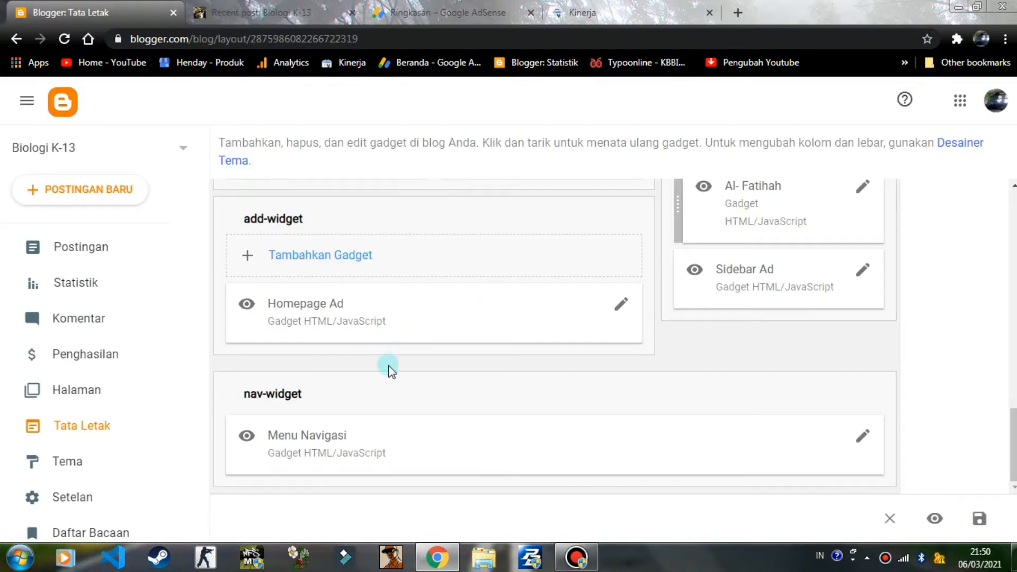
{"action": "scroll", "coordinate": [389, 366], "scroll_direction": "up", "scroll_amount": 5}
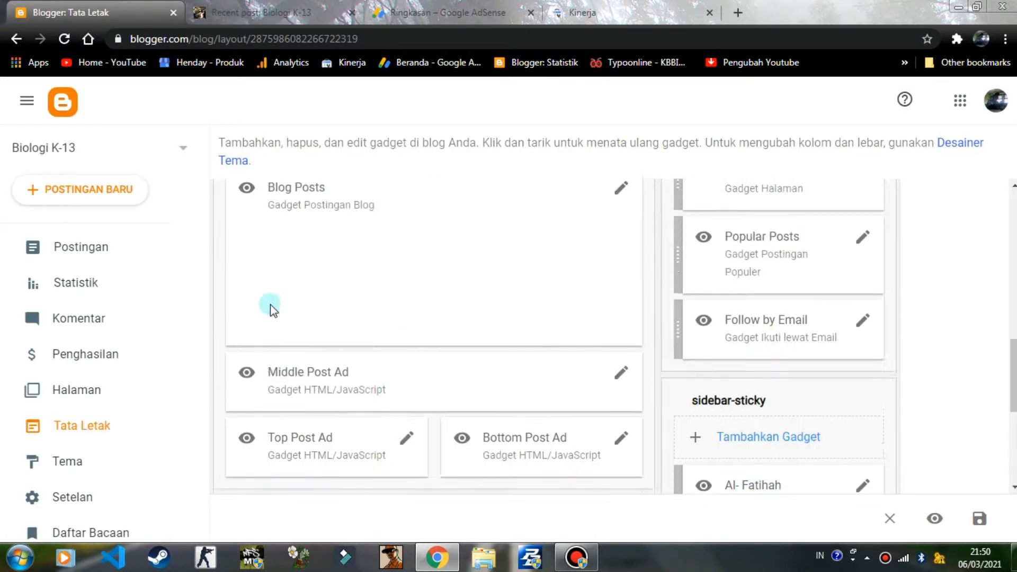
{"action": "scroll", "coordinate": [286, 328], "scroll_direction": "up", "scroll_amount": 4}
{"action": "scroll", "coordinate": [354, 324], "scroll_direction": "down", "scroll_amount": 1}
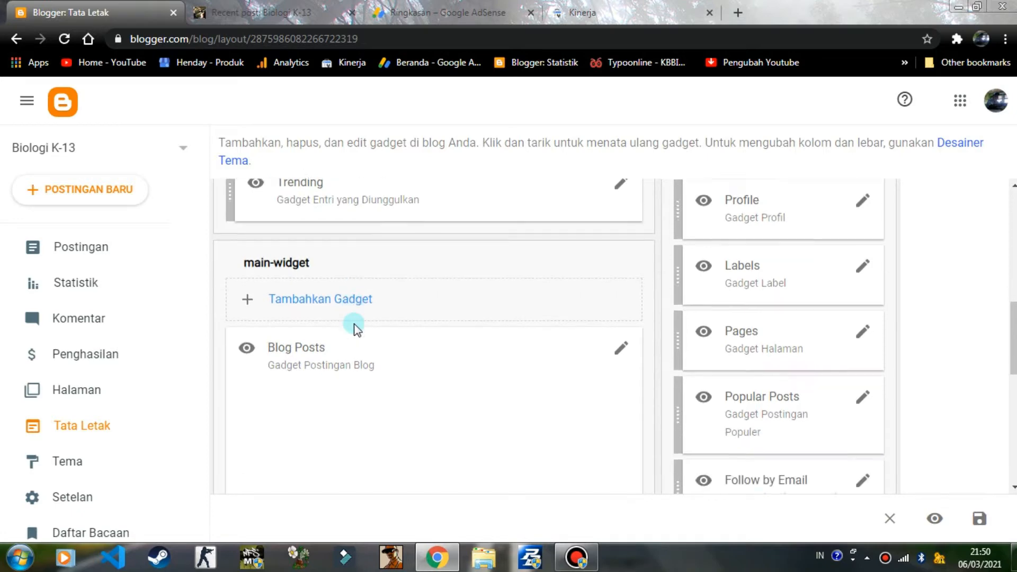
- Switch to Google AdSense and show the ads overview by ad unit, with its list of existing units
{"action": "scroll", "coordinate": [354, 325], "scroll_direction": "down", "scroll_amount": 3}
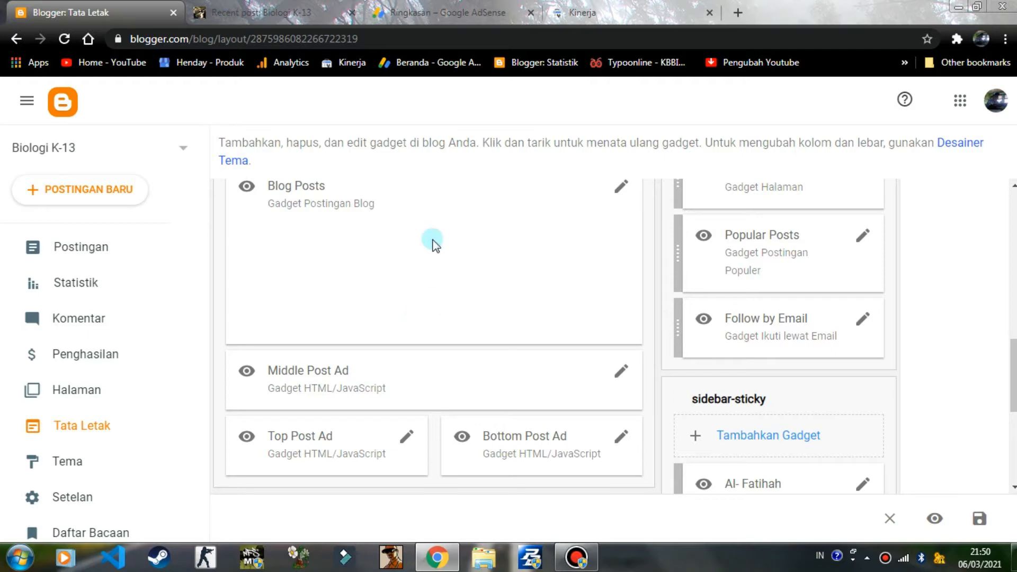
{"action": "left_click", "coordinate": [427, 16]}
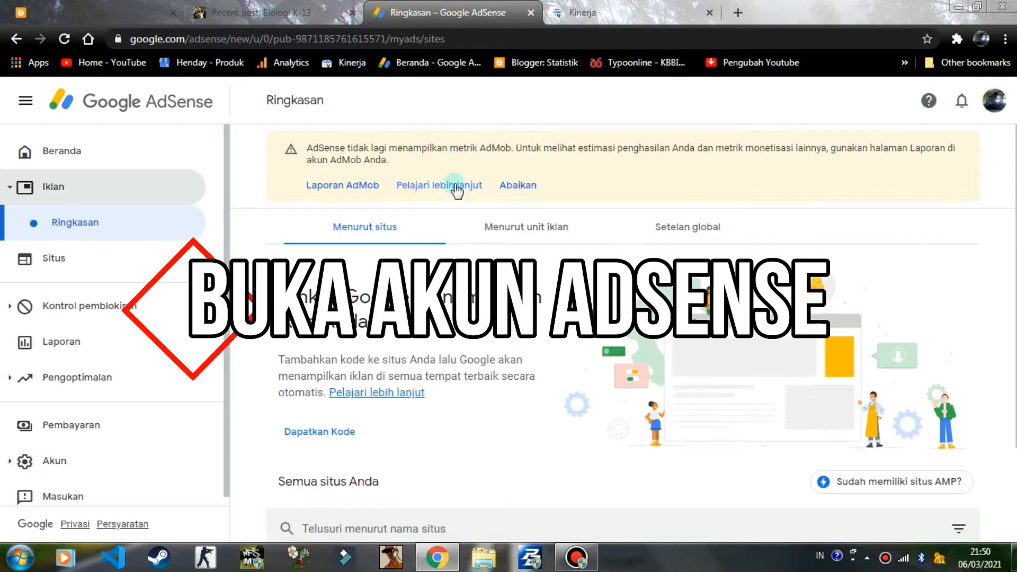
{"action": "left_click", "coordinate": [425, 229]}
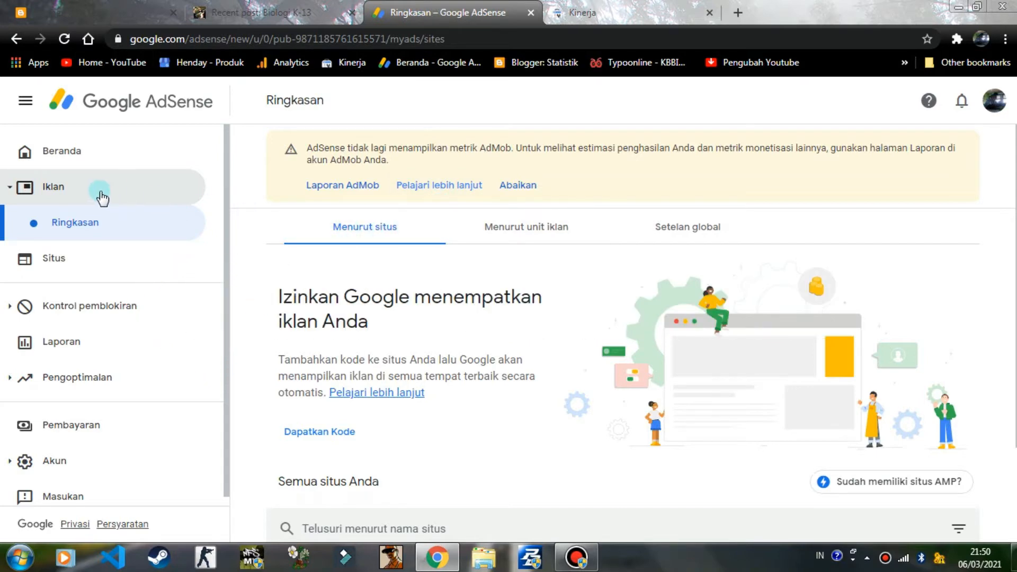
{"action": "left_click", "coordinate": [49, 183]}
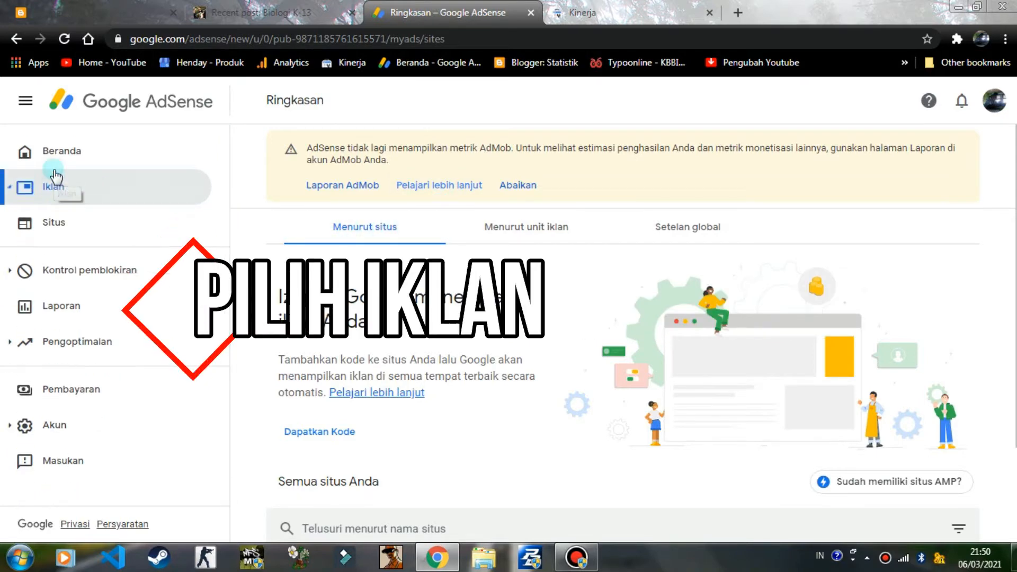
{"action": "left_click", "coordinate": [49, 186]}
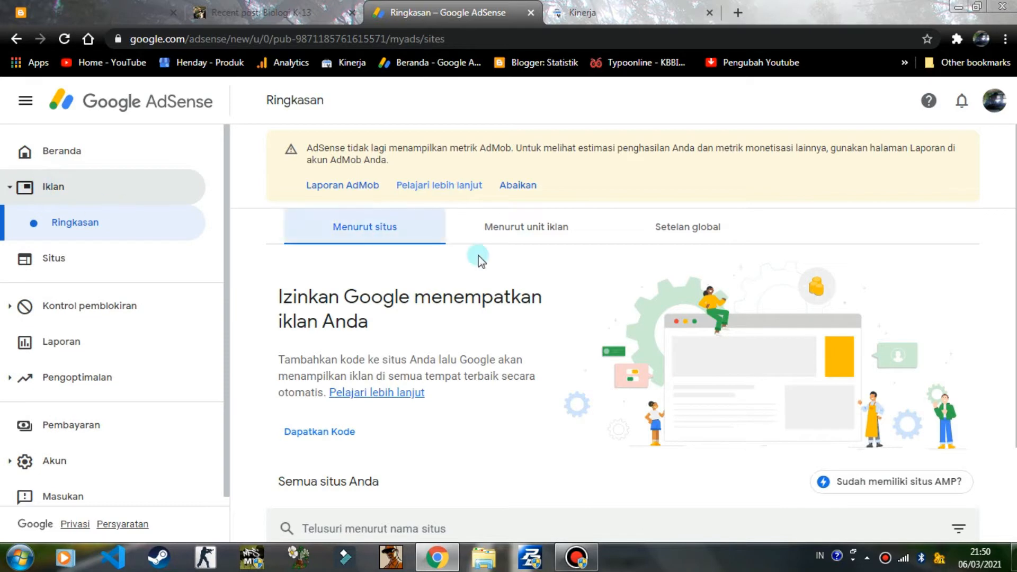
{"action": "scroll", "coordinate": [484, 259], "scroll_direction": "down", "scroll_amount": 1}
{"action": "scroll", "coordinate": [484, 259], "scroll_direction": "up", "scroll_amount": 1}
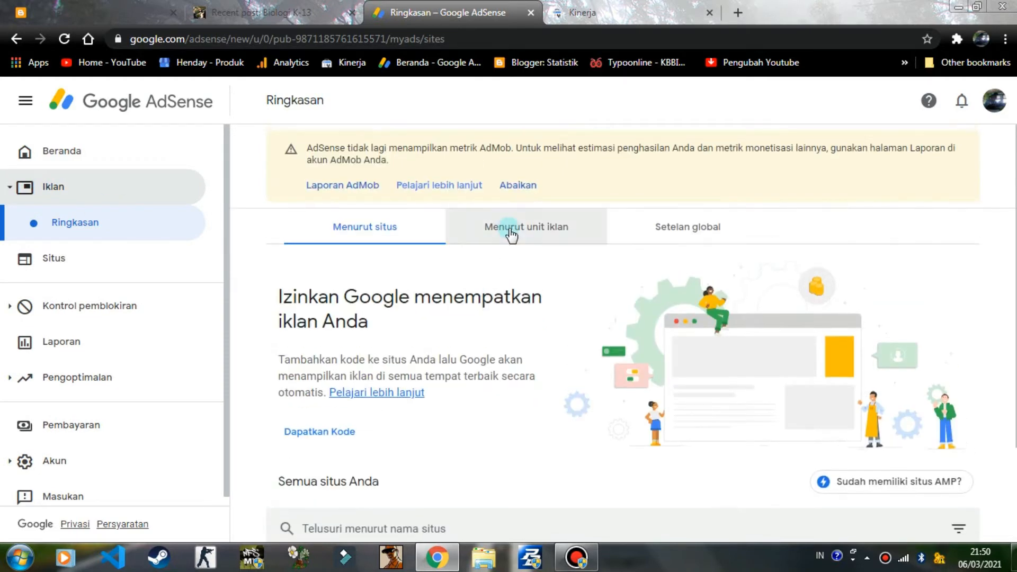
{"action": "left_click", "coordinate": [512, 234]}
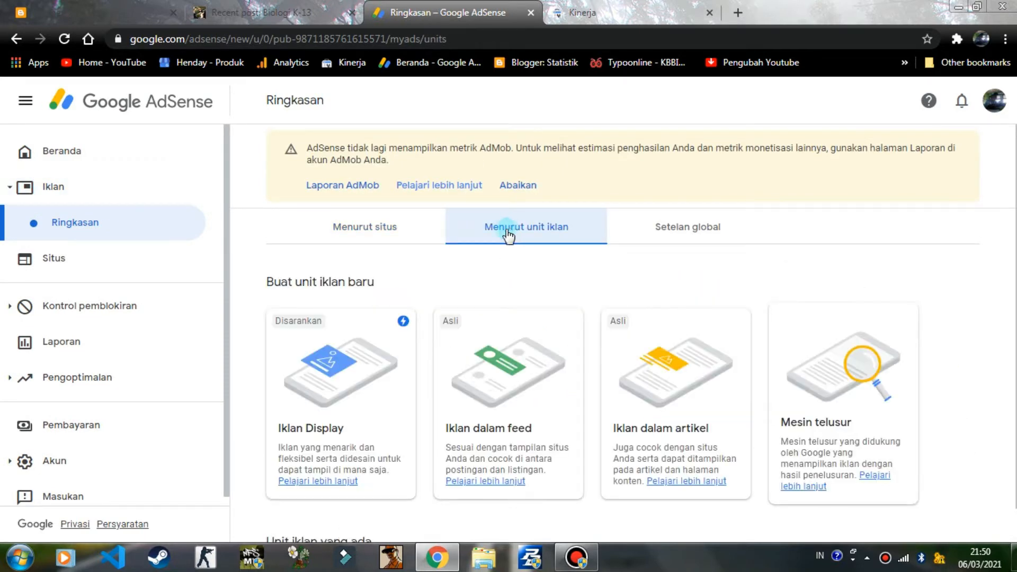
{"action": "scroll", "coordinate": [490, 264], "scroll_direction": "down", "scroll_amount": 1}
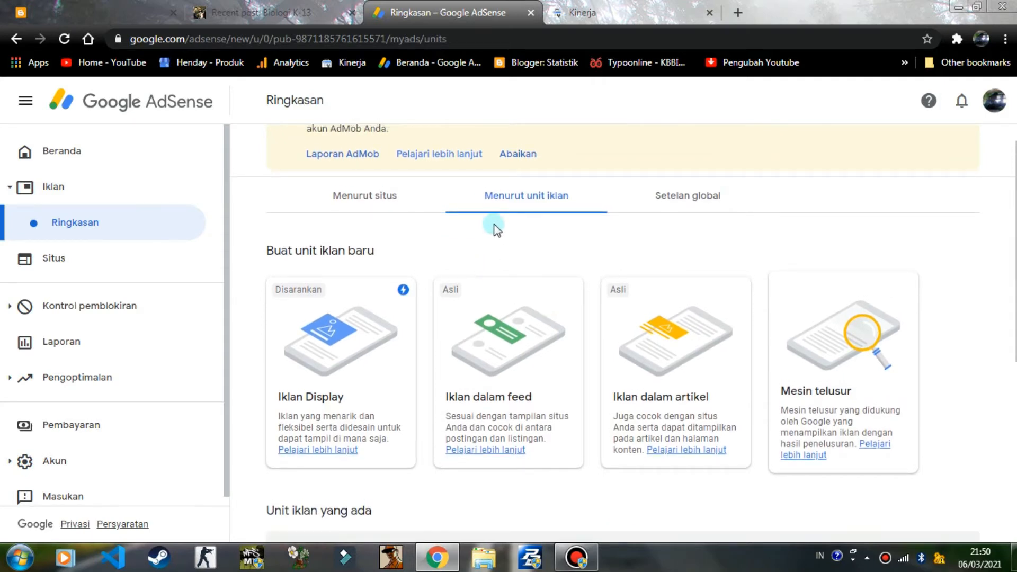
{"action": "scroll", "coordinate": [509, 339], "scroll_direction": "down", "scroll_amount": 4}
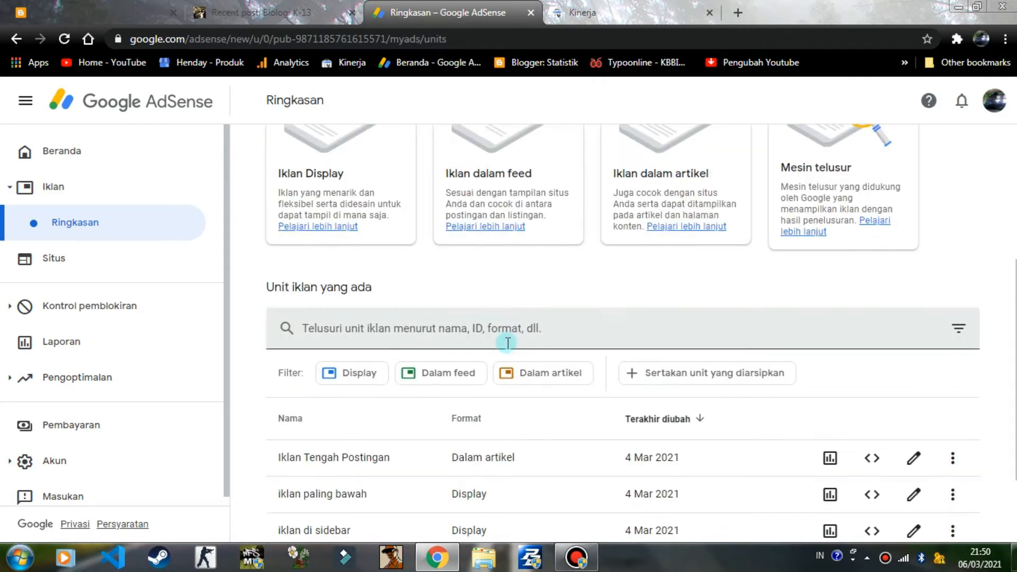
{"action": "scroll", "coordinate": [450, 323], "scroll_direction": "down", "scroll_amount": 1}
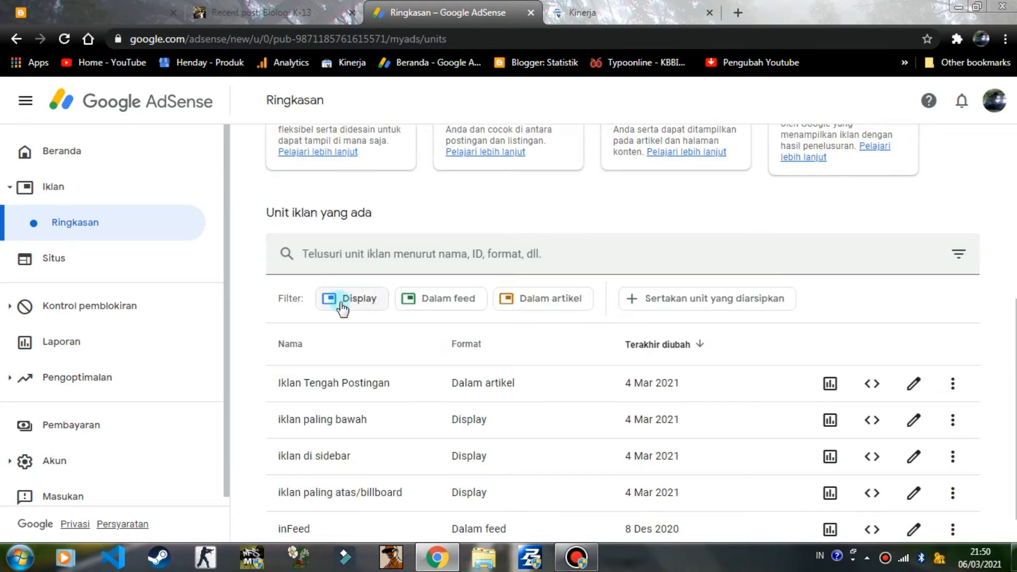
- Return to the Blogger layout and review its ad gadgets from the Billboard Ad through the post ads to add-widget and the Sidebar Ad
{"action": "left_click", "coordinate": [120, 8]}
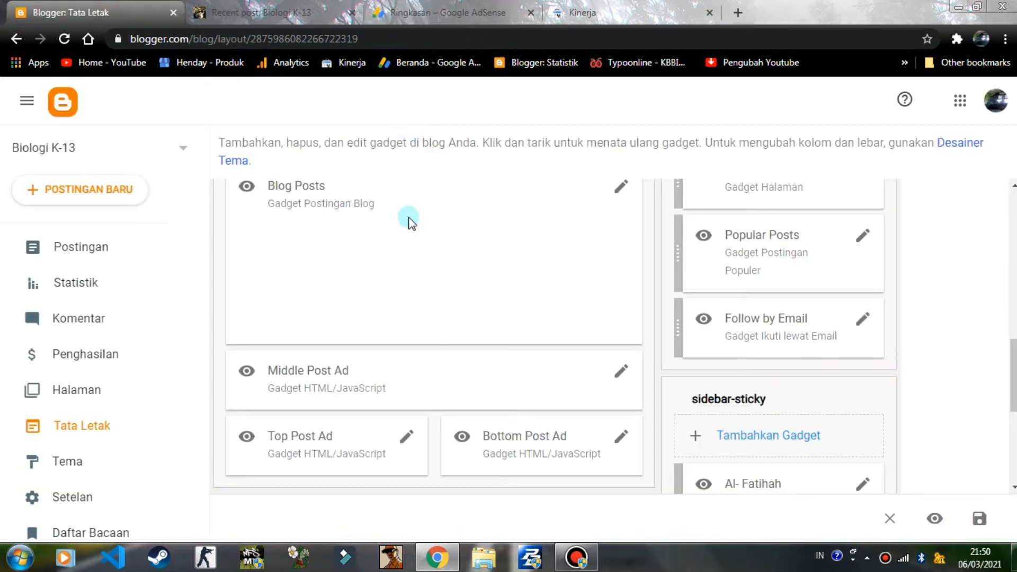
{"action": "scroll", "coordinate": [307, 276], "scroll_direction": "up", "scroll_amount": 1}
{"action": "scroll", "coordinate": [318, 307], "scroll_direction": "up", "scroll_amount": 5}
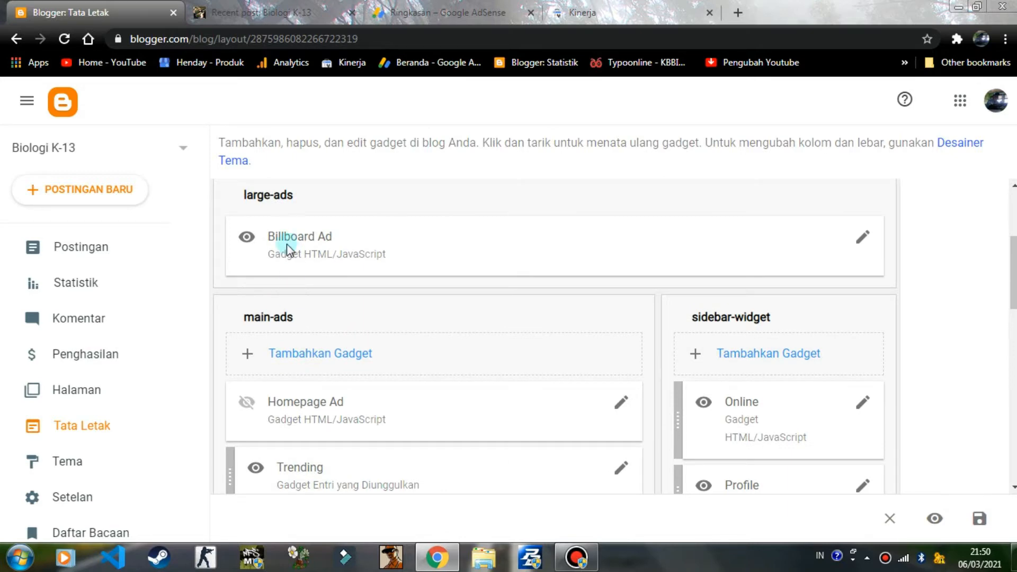
{"action": "scroll", "coordinate": [288, 244], "scroll_direction": "up", "scroll_amount": 3}
{"action": "scroll", "coordinate": [339, 395], "scroll_direction": "down", "scroll_amount": 4}
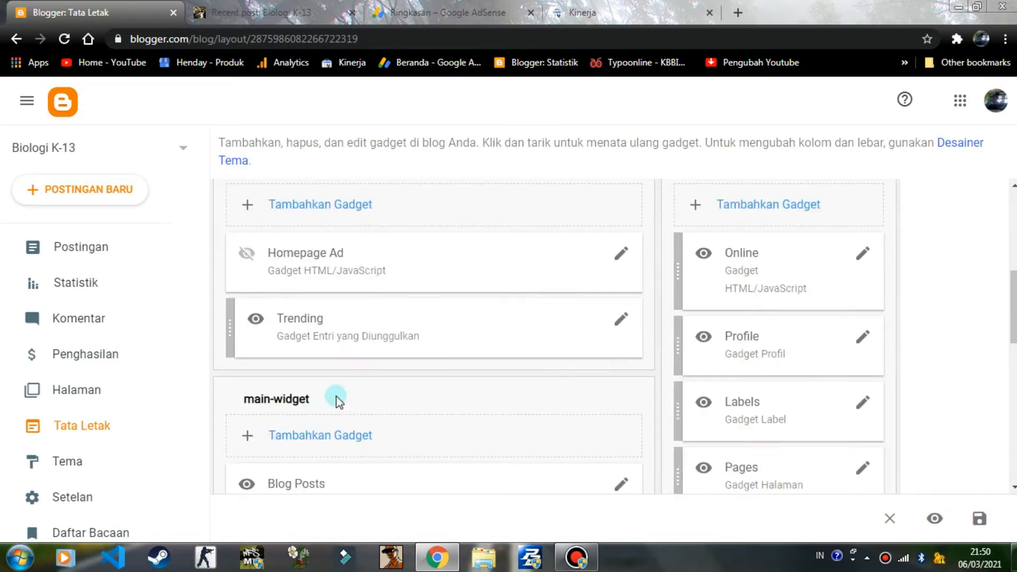
{"action": "scroll", "coordinate": [339, 398], "scroll_direction": "down", "scroll_amount": 2}
{"action": "scroll", "coordinate": [338, 401], "scroll_direction": "down", "scroll_amount": 5}
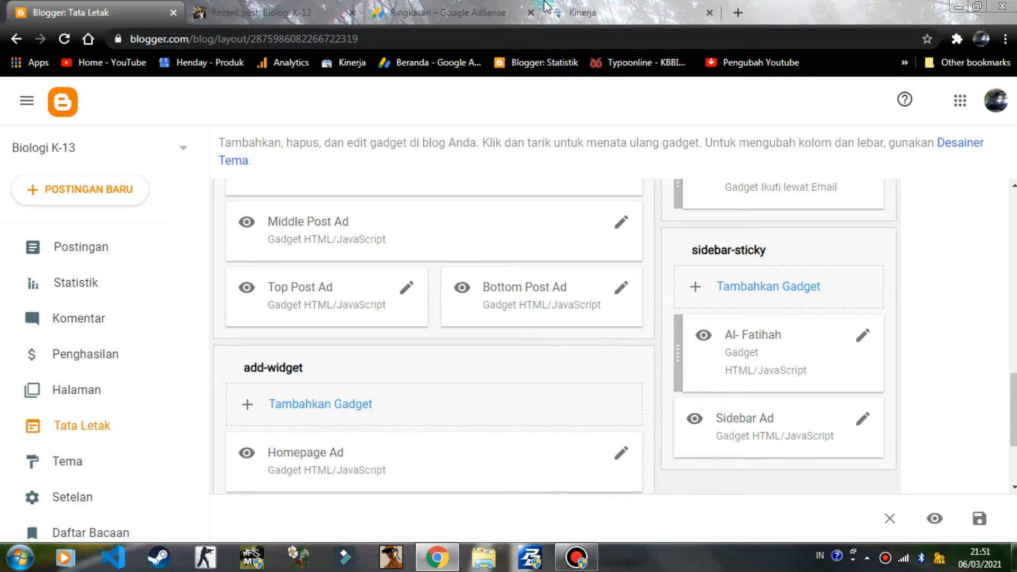
- Switch back to Google AdSense and filter the existing ad units by the Display format
{"action": "left_click", "coordinate": [452, 12]}
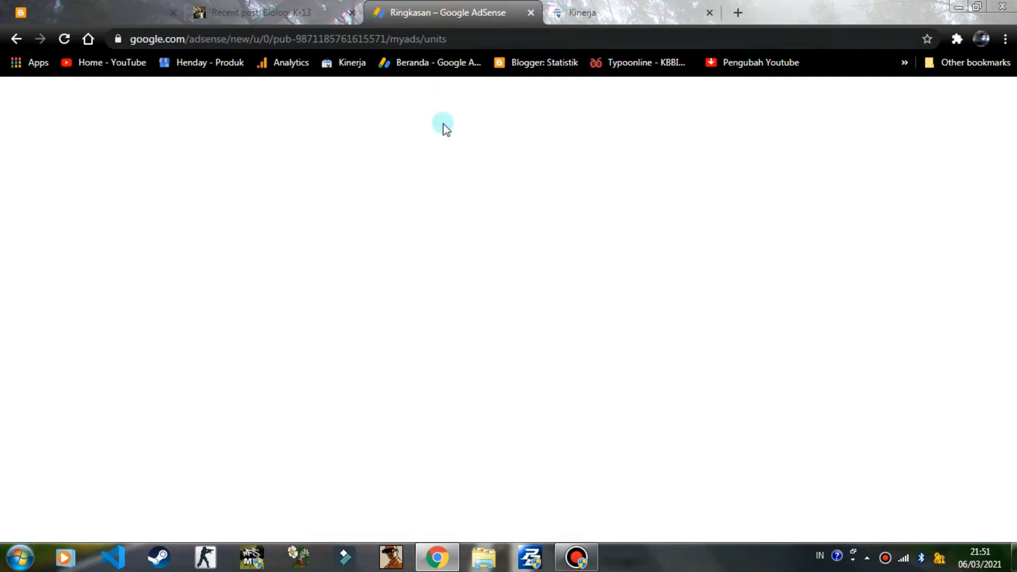
{"action": "scroll", "coordinate": [347, 321], "scroll_direction": "up", "scroll_amount": 4}
{"action": "scroll", "coordinate": [347, 321], "scroll_direction": "down", "scroll_amount": 4}
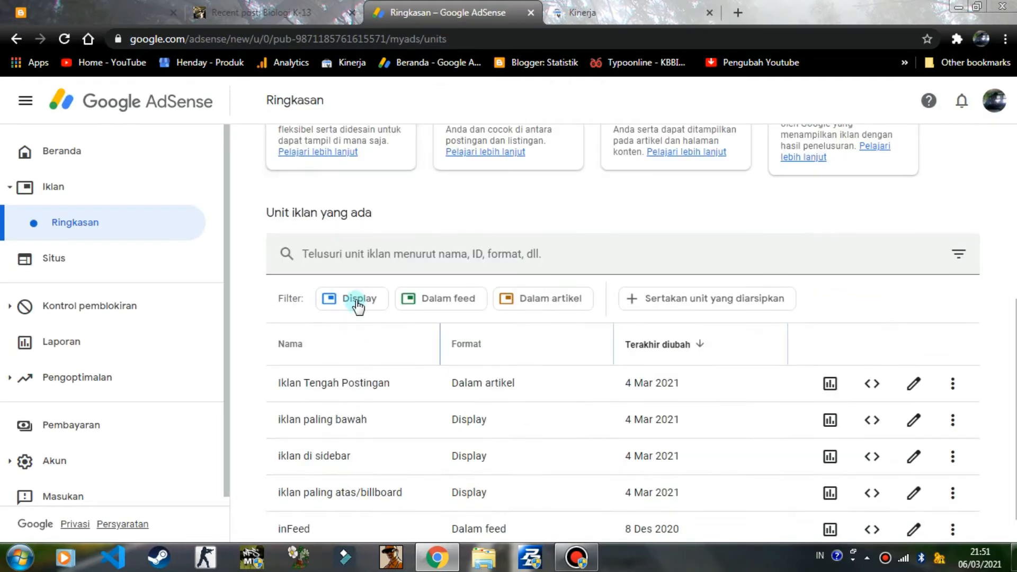
{"action": "left_click", "coordinate": [357, 294]}
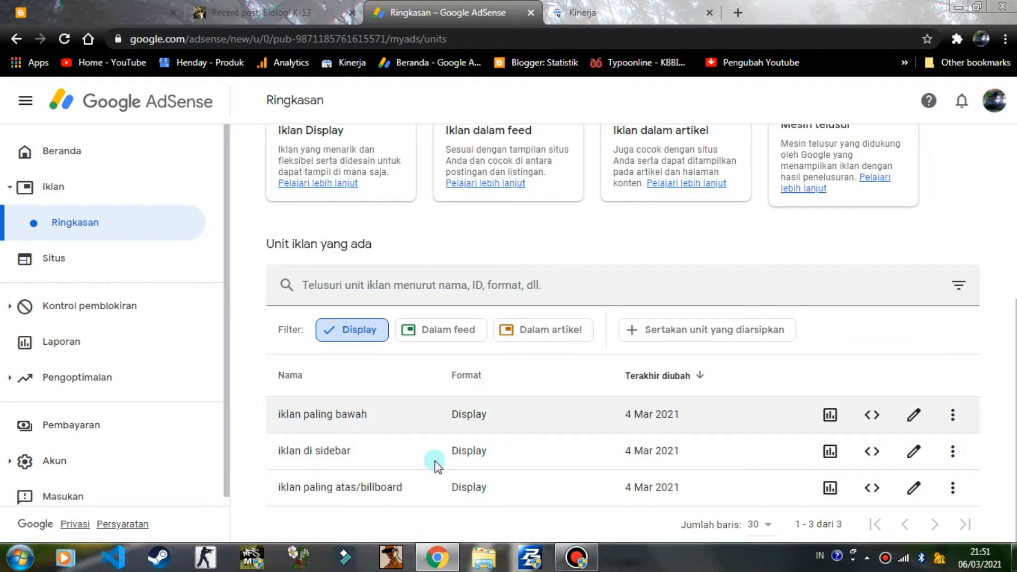
{"action": "scroll", "coordinate": [497, 436], "scroll_direction": "up", "scroll_amount": 2}
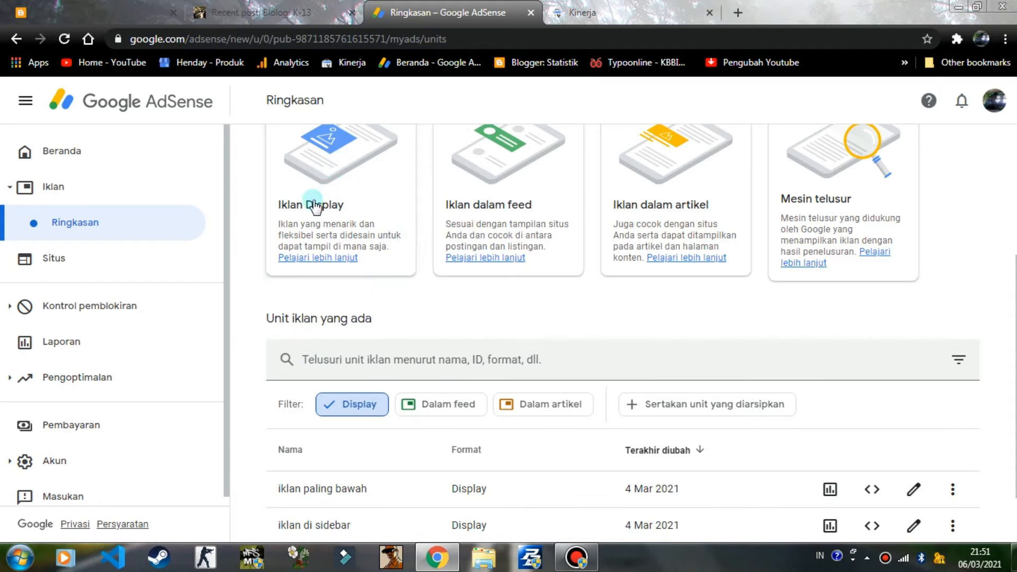
- Open the "iklan paling bawah" display unit for editing and preview its horizontal, vertical and square shapes
{"action": "left_click", "coordinate": [913, 491]}
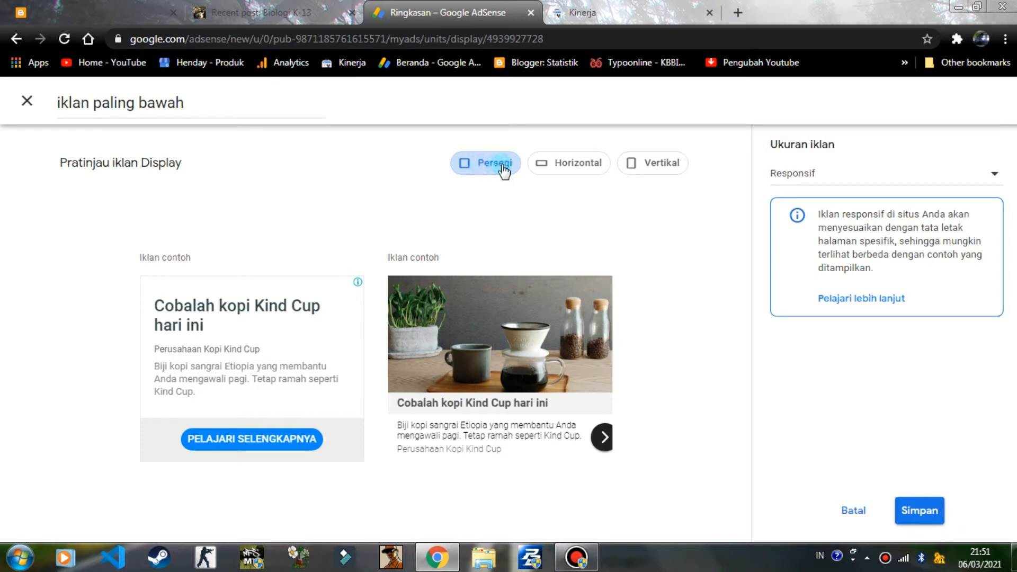
{"action": "left_click", "coordinate": [563, 166]}
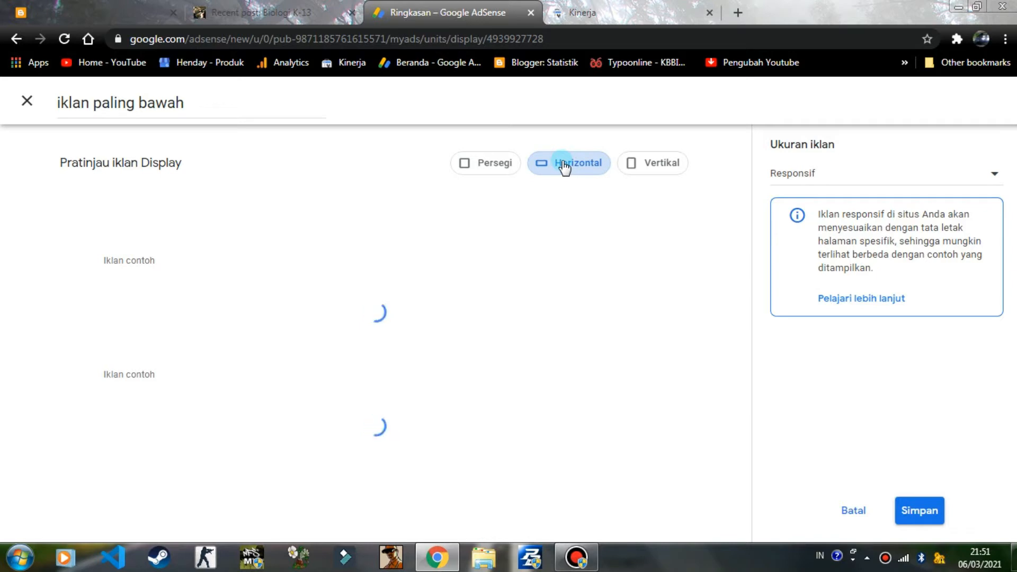
{"action": "left_click", "coordinate": [639, 166]}
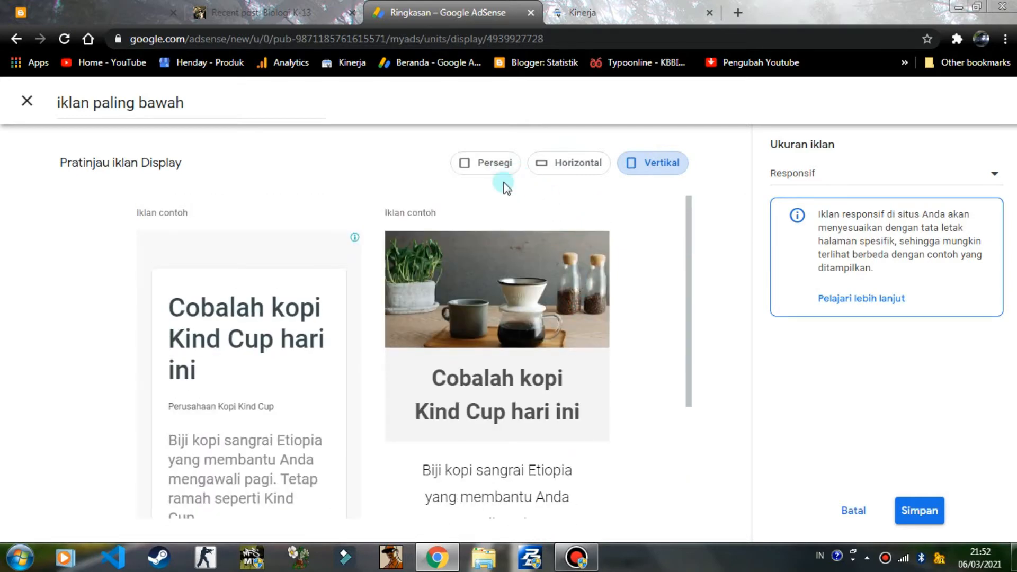
{"action": "left_click", "coordinate": [496, 168]}
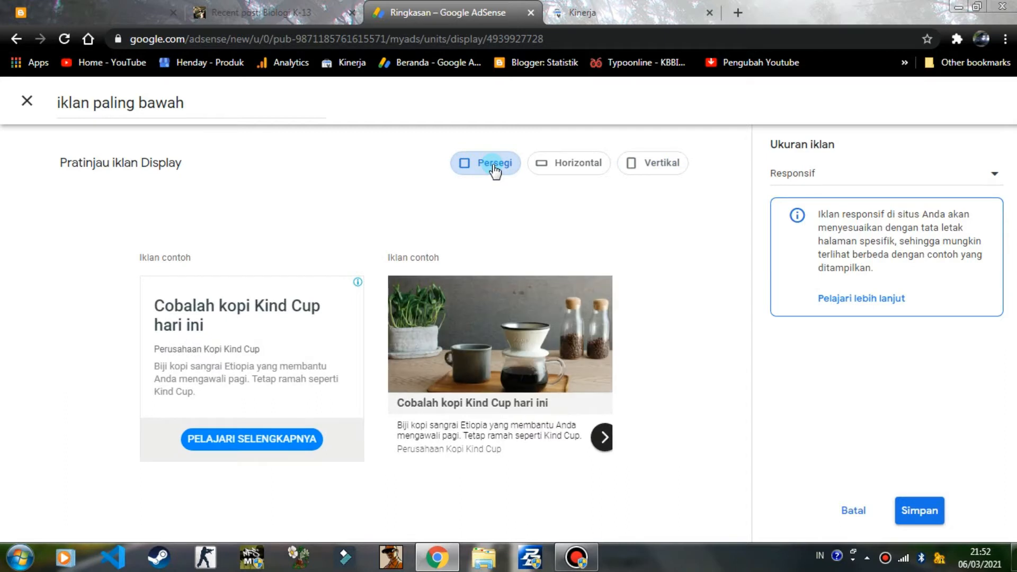
- Choose Responsif as the ad size of the "iklan paling bawah" unit and save the unit
{"action": "left_click", "coordinate": [192, 103]}
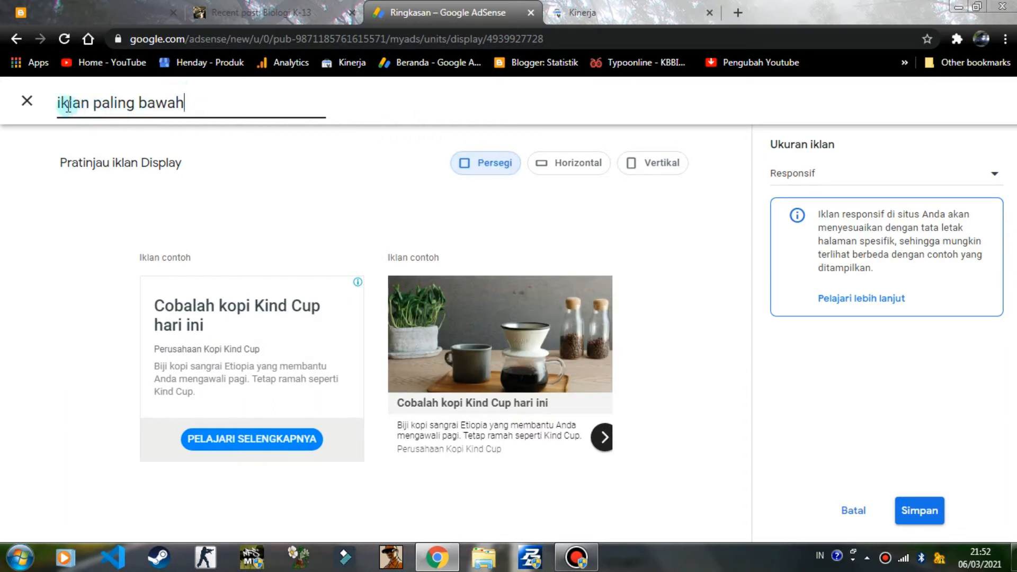
{"action": "left_click", "coordinate": [986, 174]}
{"action": "left_click", "coordinate": [881, 191]}
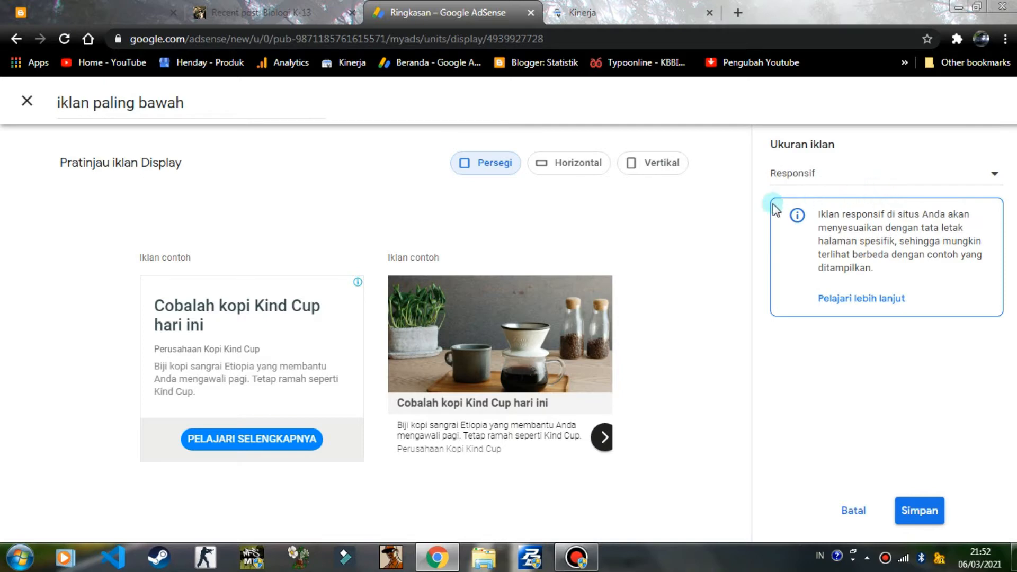
{"action": "left_click", "coordinate": [907, 511]}
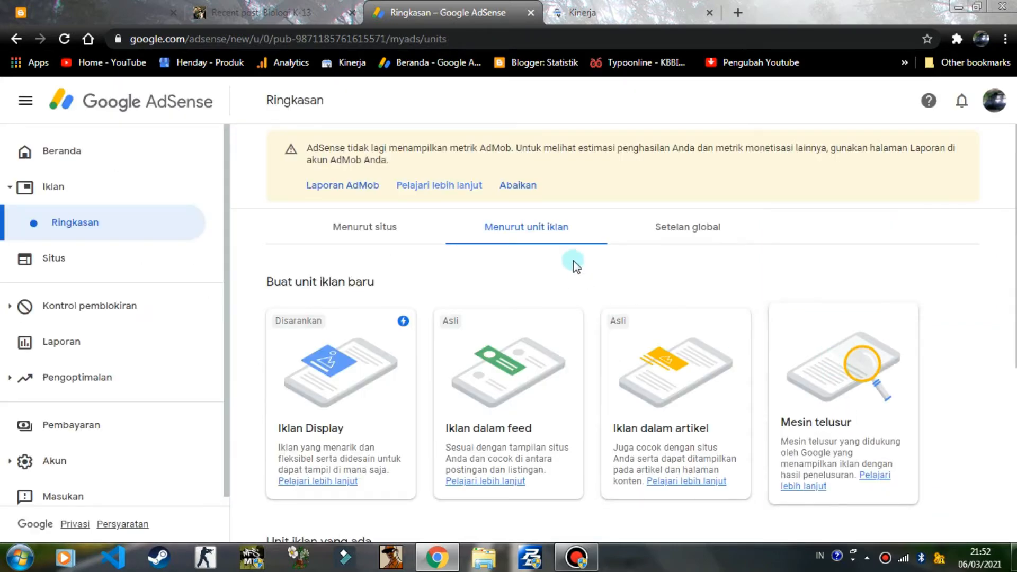
- Open the HTML ad code of the "iklan paling bawah" display unit and examine its script snippet
{"action": "scroll", "coordinate": [569, 259], "scroll_direction": "down", "scroll_amount": 5}
{"action": "scroll", "coordinate": [529, 270], "scroll_direction": "down", "scroll_amount": 1}
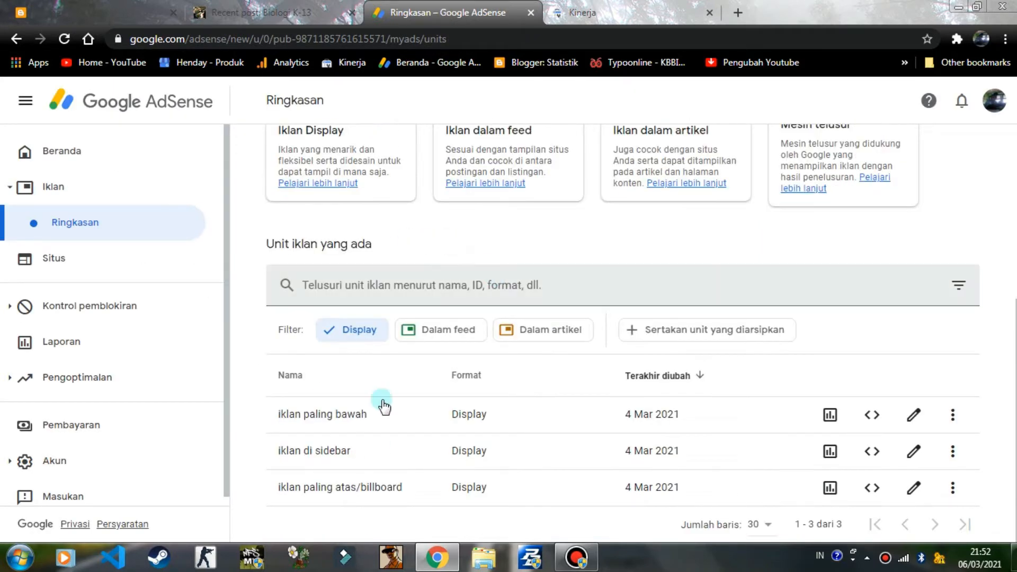
{"action": "scroll", "coordinate": [288, 213], "scroll_direction": "up", "scroll_amount": 3}
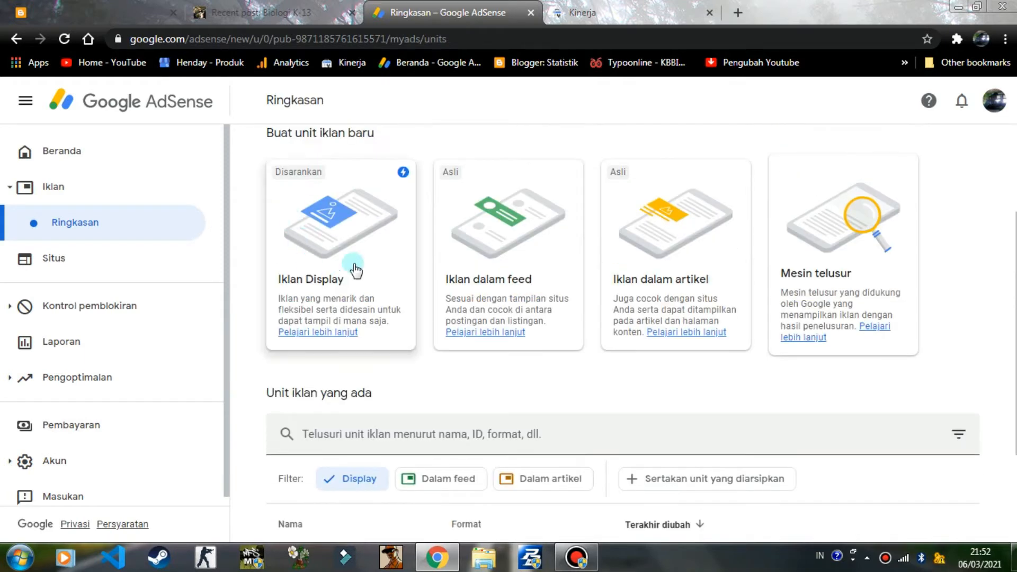
{"action": "scroll", "coordinate": [349, 342], "scroll_direction": "down", "scroll_amount": 3}
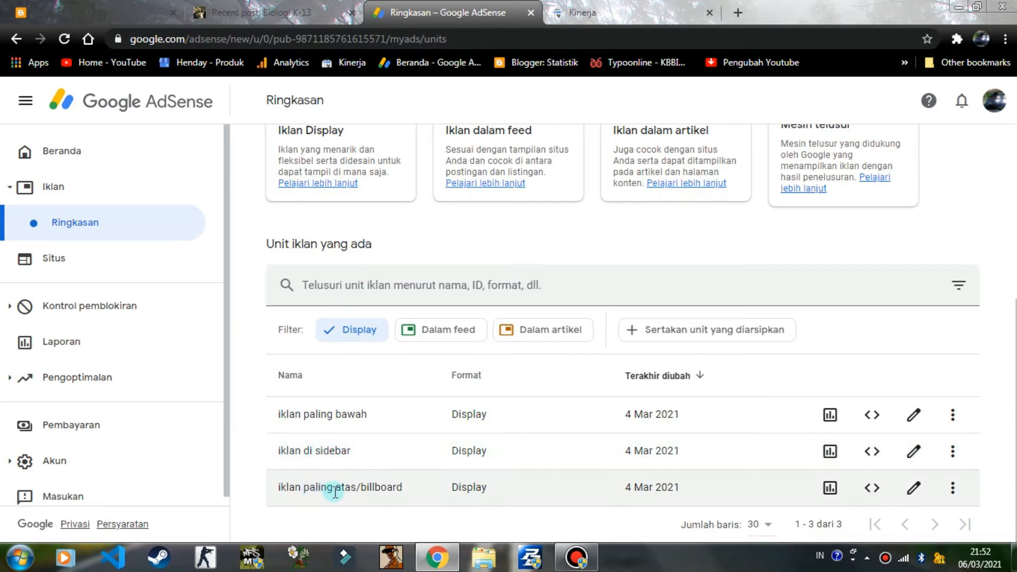
{"action": "scroll", "coordinate": [369, 413], "scroll_direction": "up", "scroll_amount": 4}
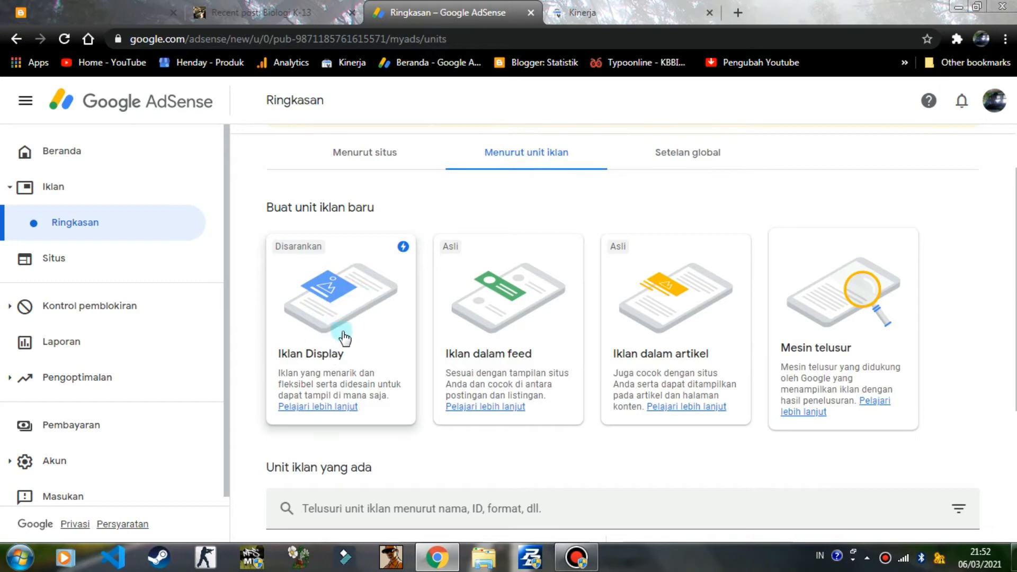
{"action": "scroll", "coordinate": [397, 318], "scroll_direction": "down", "scroll_amount": 4}
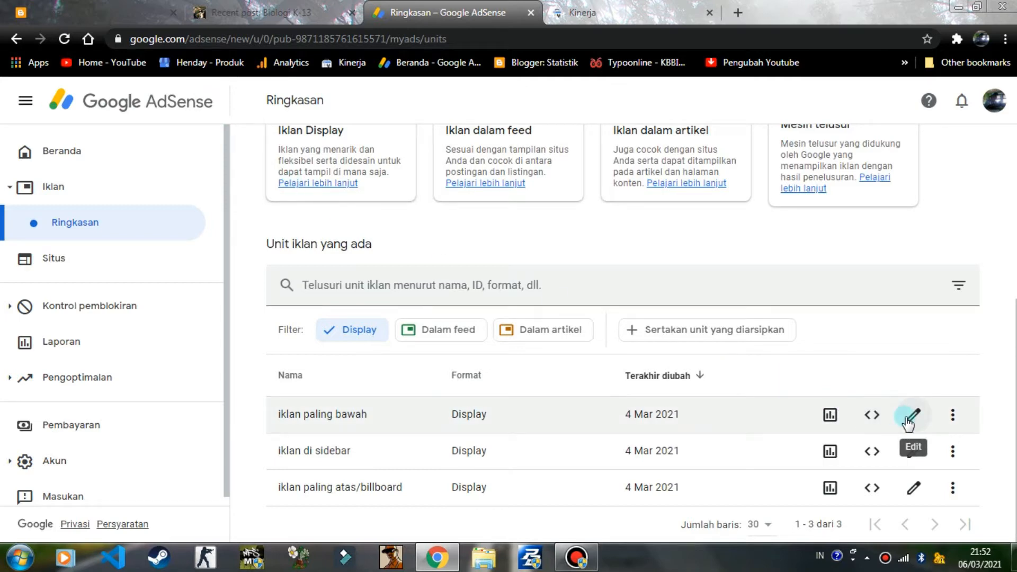
{"action": "left_click", "coordinate": [873, 421]}
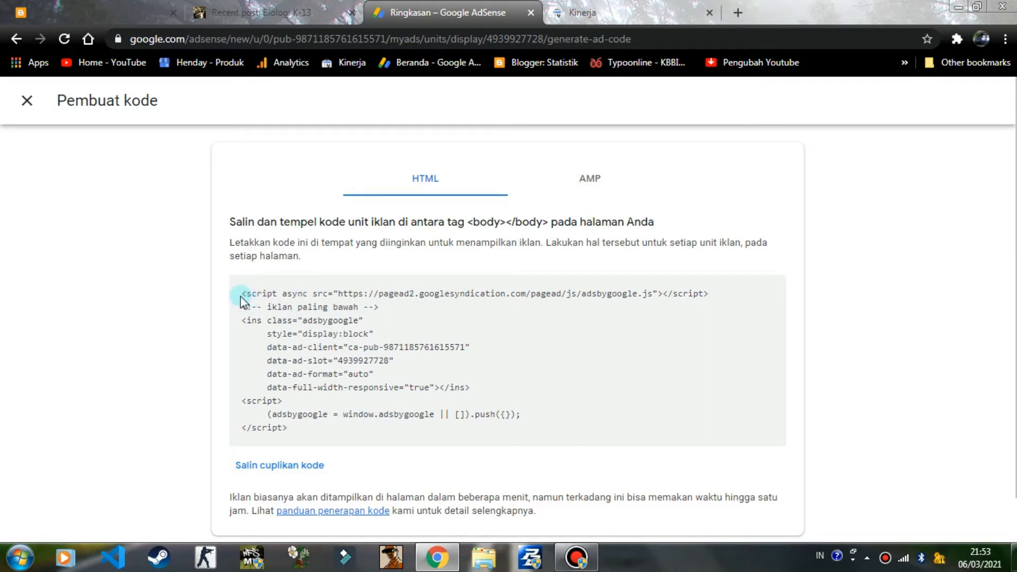
{"action": "left_click_drag", "start_coordinate": [245, 294], "coordinate": [315, 312]}
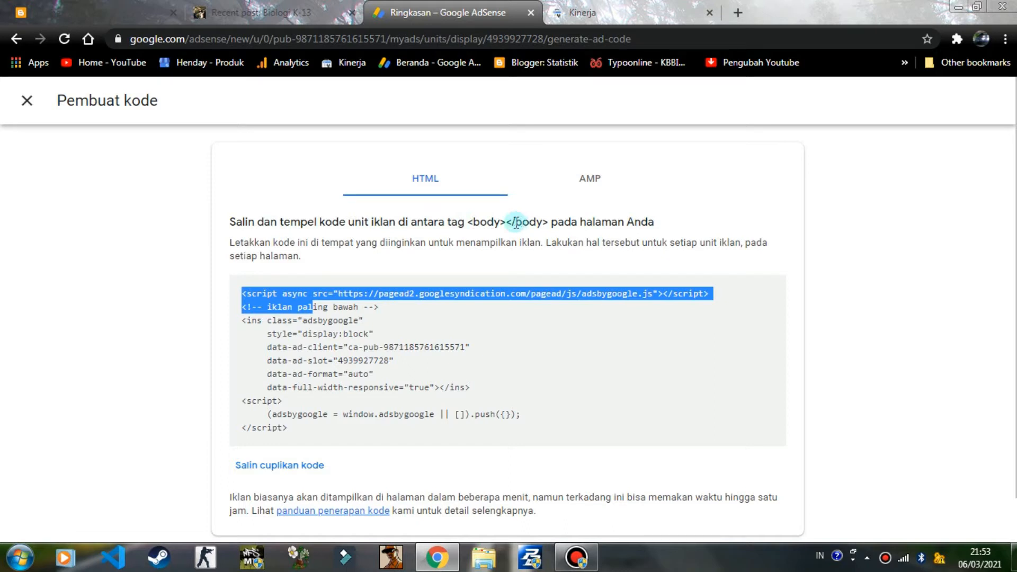
{"action": "left_click", "coordinate": [387, 313]}
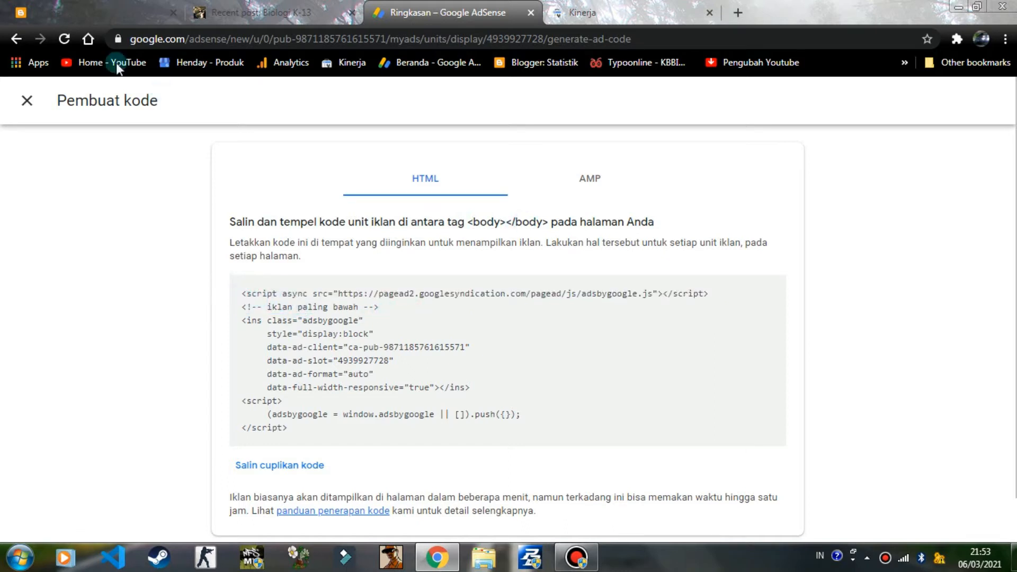
- Switch to the Blogger layout of Biologi K-13 and review the ad gadgets from the post ads up to Billboard Ad
{"action": "left_click", "coordinate": [82, 8]}
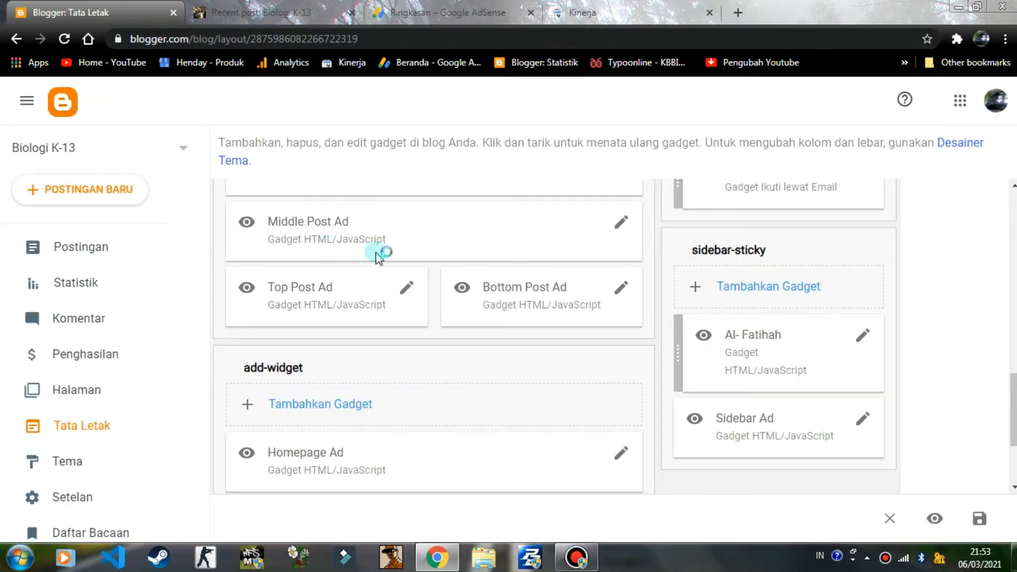
{"action": "scroll", "coordinate": [363, 256], "scroll_direction": "up", "scroll_amount": 7}
{"action": "scroll", "coordinate": [347, 273], "scroll_direction": "up", "scroll_amount": 4}
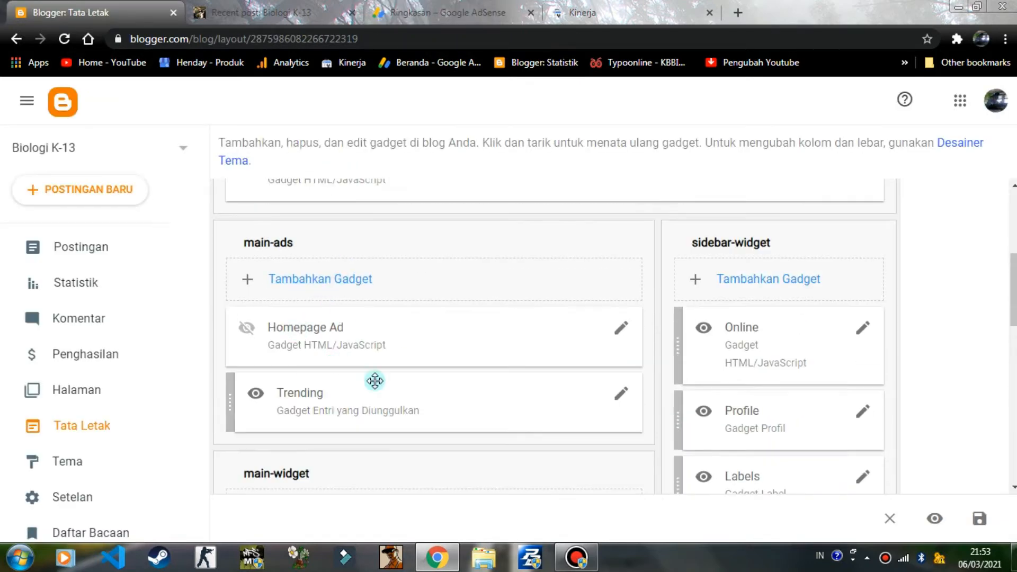
{"action": "scroll", "coordinate": [318, 345], "scroll_direction": "up", "scroll_amount": 5}
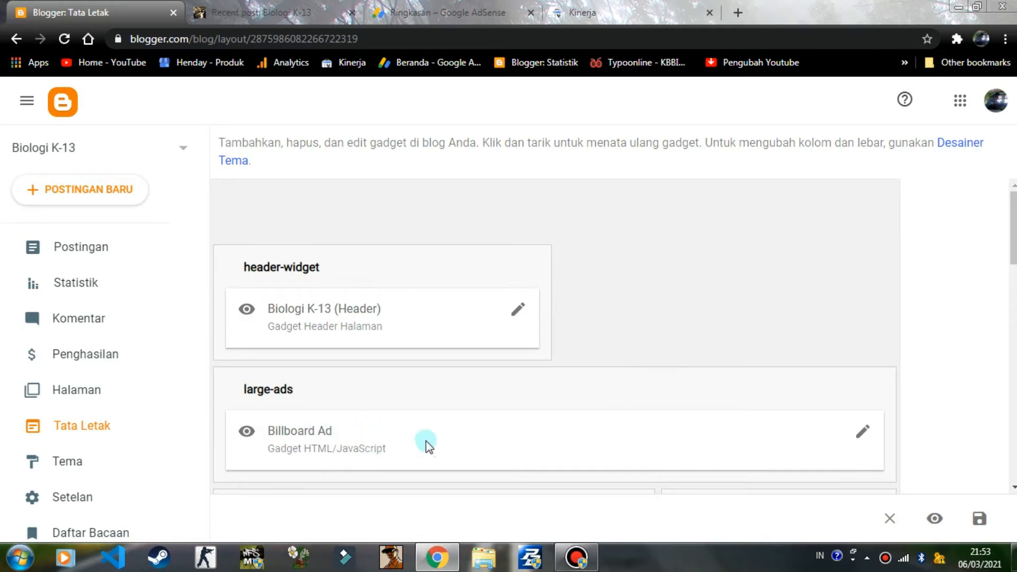
- Switch back to Google AdSense, copy the HTML code snippet of the "iklan paling bawah" unit and return to the ad unit list
{"action": "left_click", "coordinate": [483, 6]}
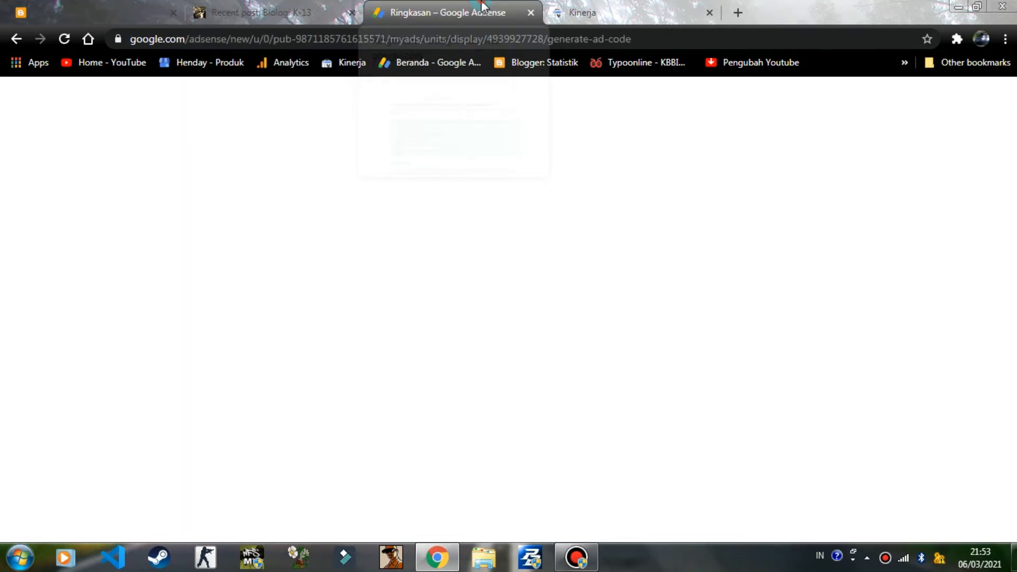
{"action": "scroll", "coordinate": [392, 339], "scroll_direction": "down", "scroll_amount": 1}
{"action": "scroll", "coordinate": [342, 323], "scroll_direction": "up", "scroll_amount": 1}
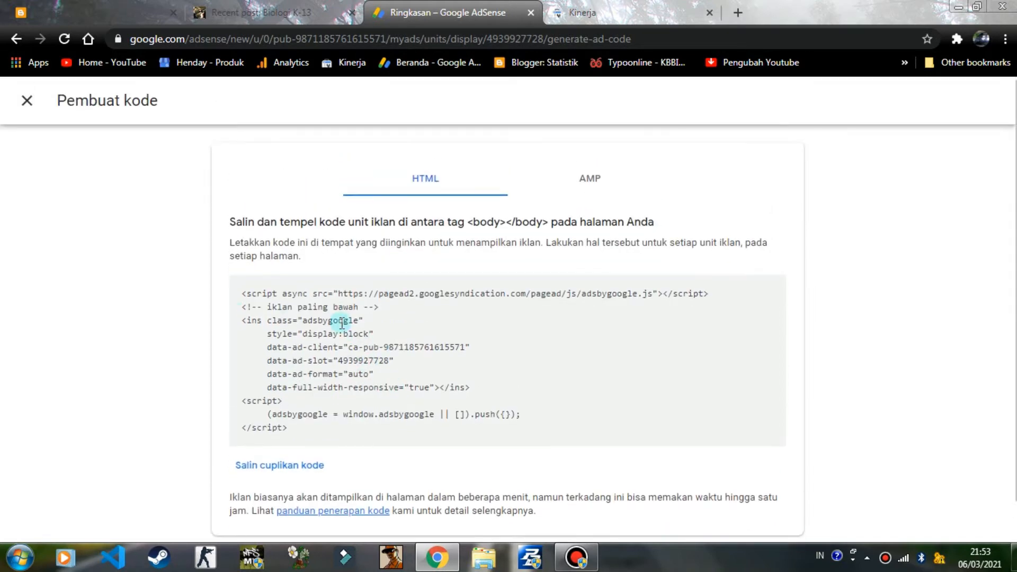
{"action": "left_click_drag", "start_coordinate": [241, 297], "coordinate": [532, 435]}
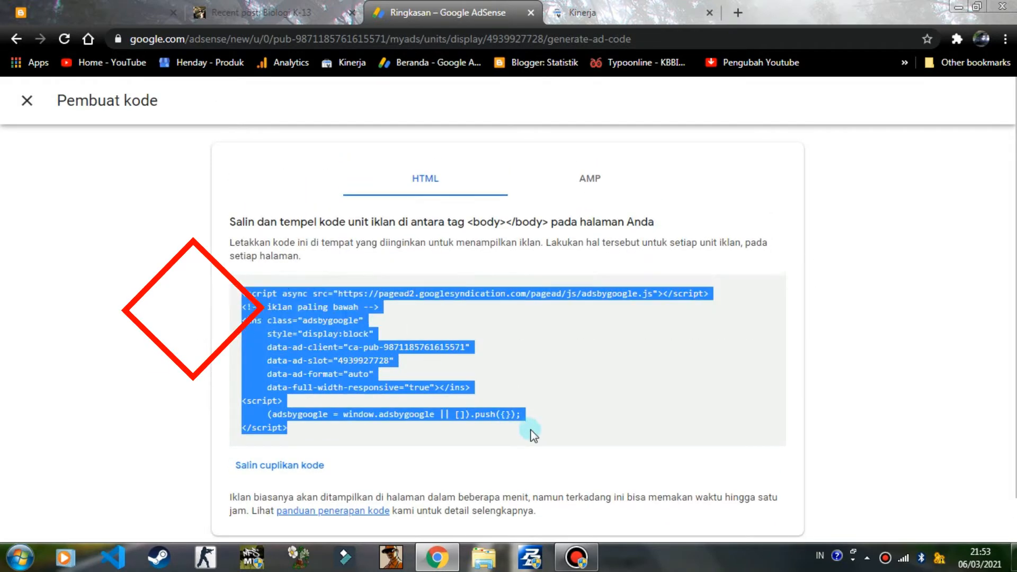
{"action": "left_click", "coordinate": [271, 466]}
{"action": "left_click", "coordinate": [410, 436]}
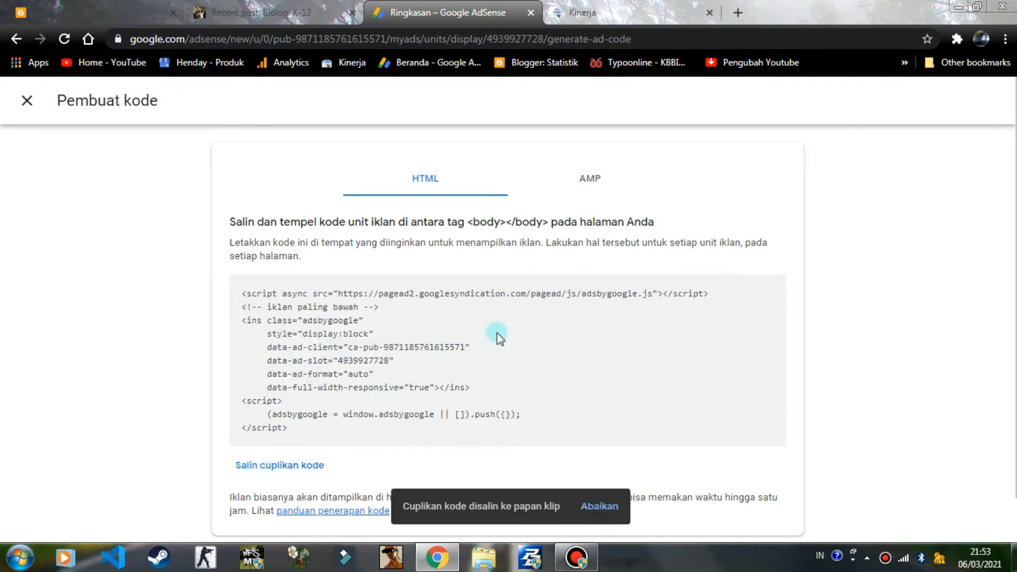
{"action": "left_click", "coordinate": [27, 101]}
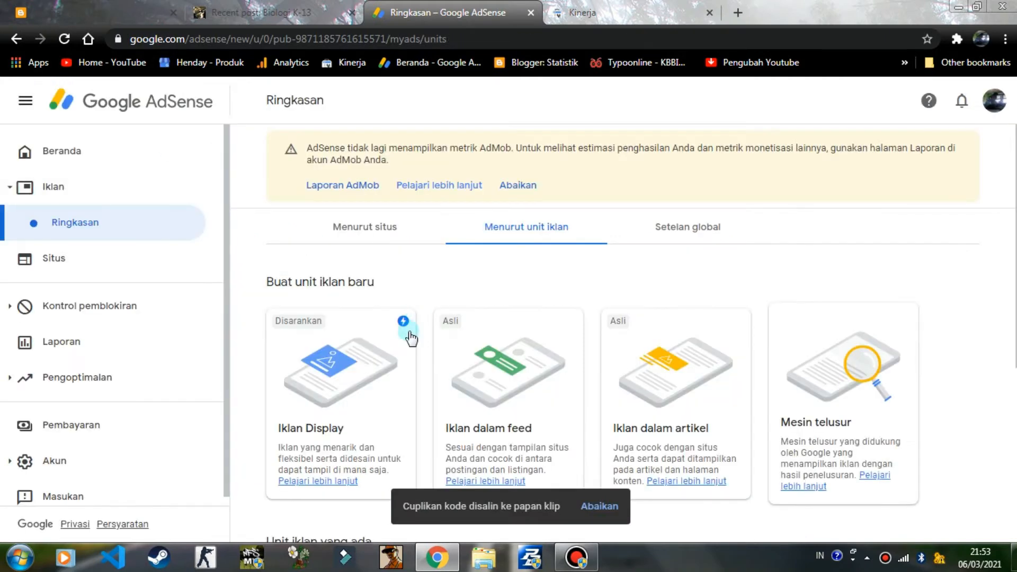
{"action": "scroll", "coordinate": [363, 413], "scroll_direction": "down", "scroll_amount": 5}
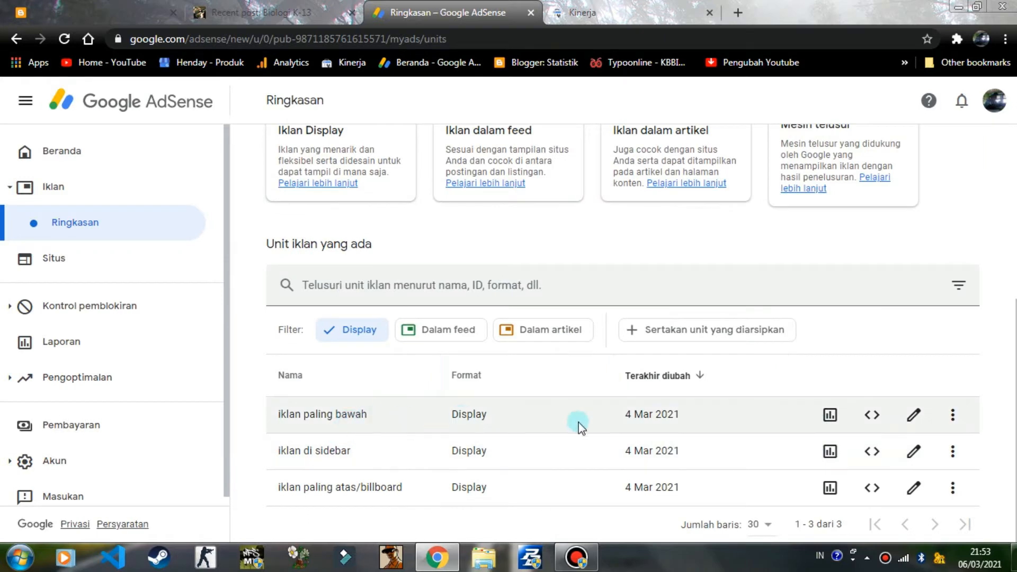
- In the Blogger layout, open the Homepage Ad gadget under add-widget and save it with the "iklan paling bawah" ad code as its content
{"action": "left_click", "coordinate": [123, 10]}
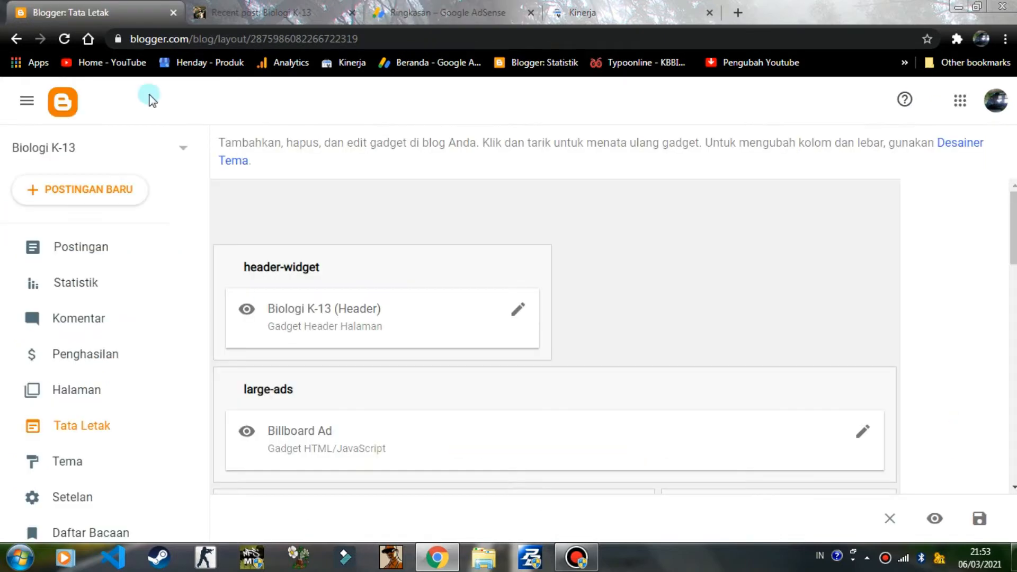
{"action": "scroll", "coordinate": [295, 395], "scroll_direction": "down", "scroll_amount": 10}
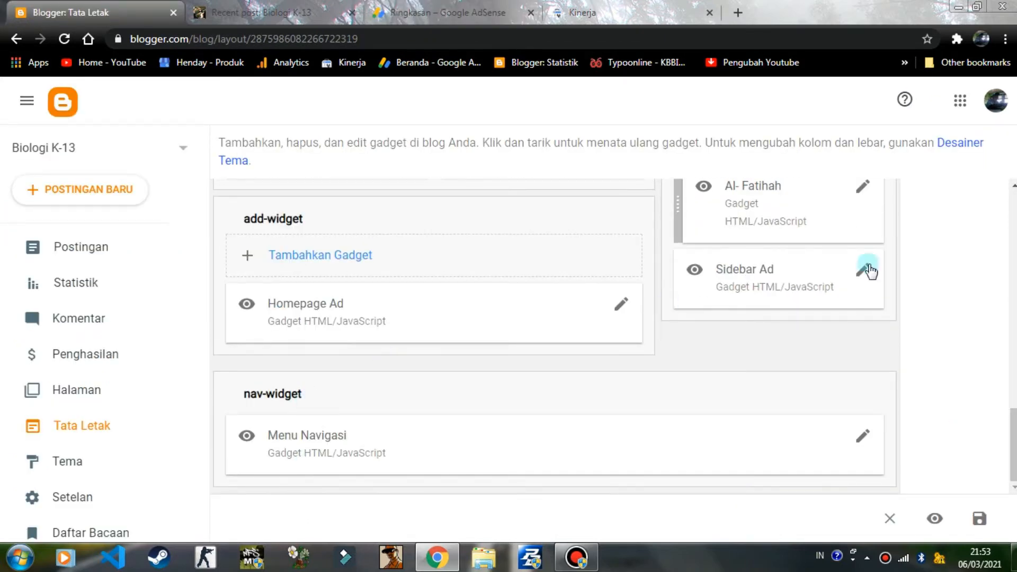
{"action": "left_click", "coordinate": [620, 309]}
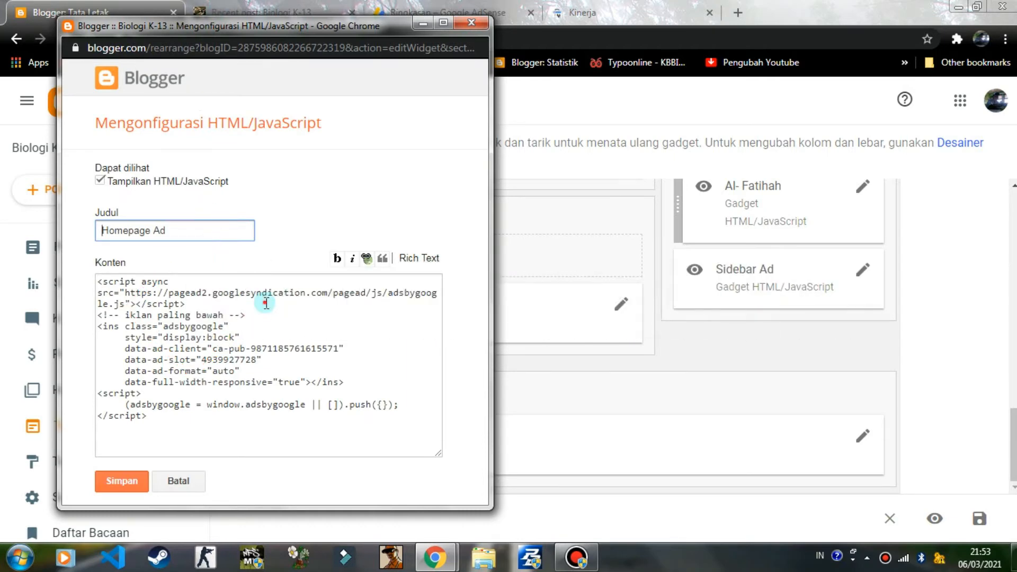
{"action": "left_click", "coordinate": [266, 303]}
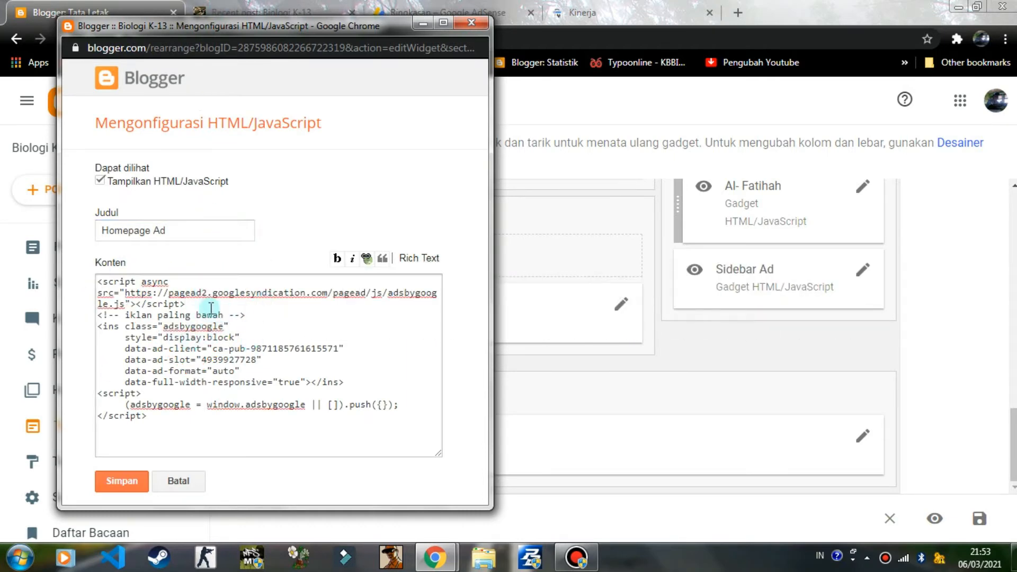
{"action": "left_click", "coordinate": [132, 478]}
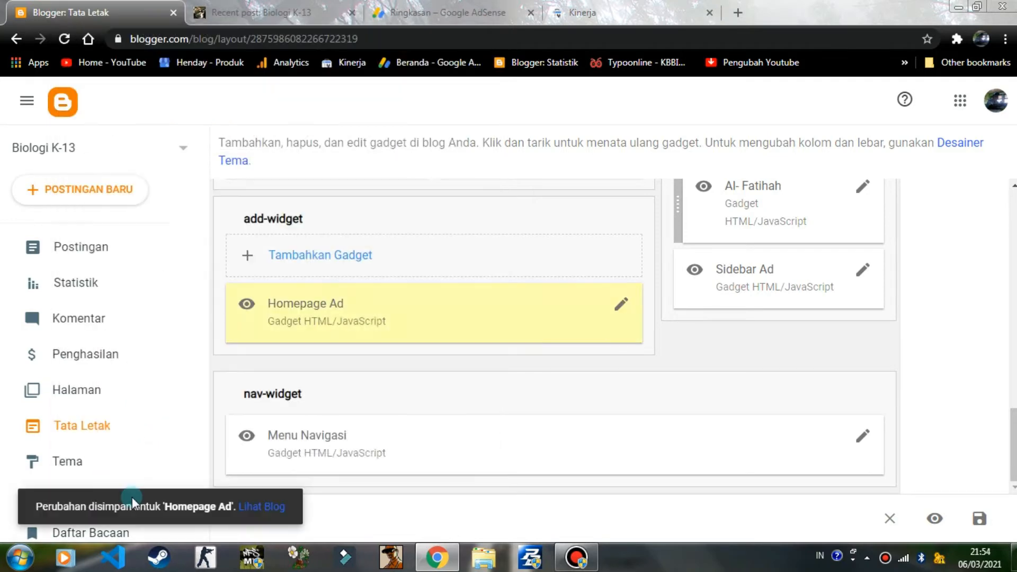
- Check the display units in AdSense against the Billboard Ad and Sidebar Ad gadgets in the Blogger layout
{"action": "left_click", "coordinate": [410, 8]}
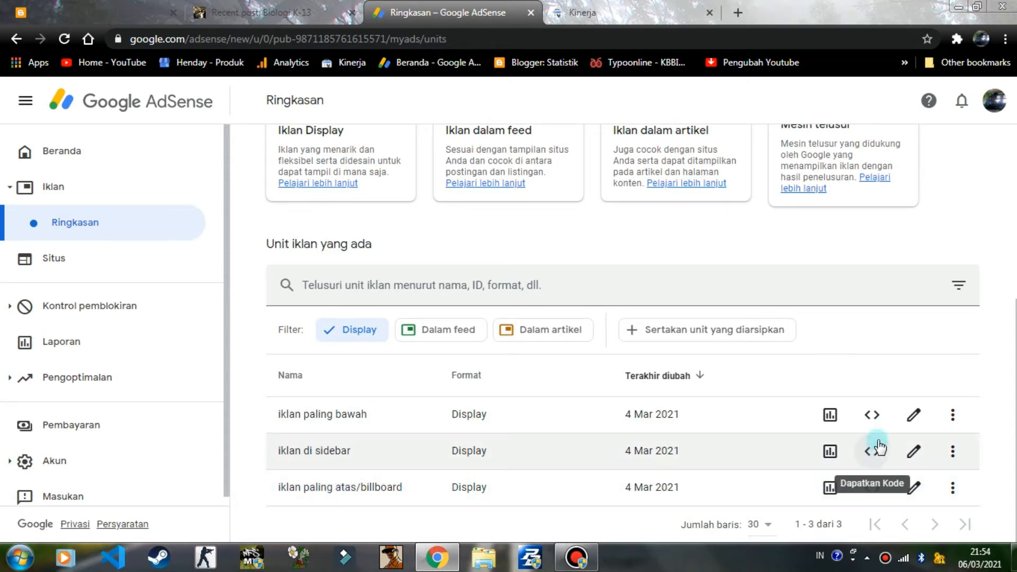
{"action": "left_click", "coordinate": [79, 11]}
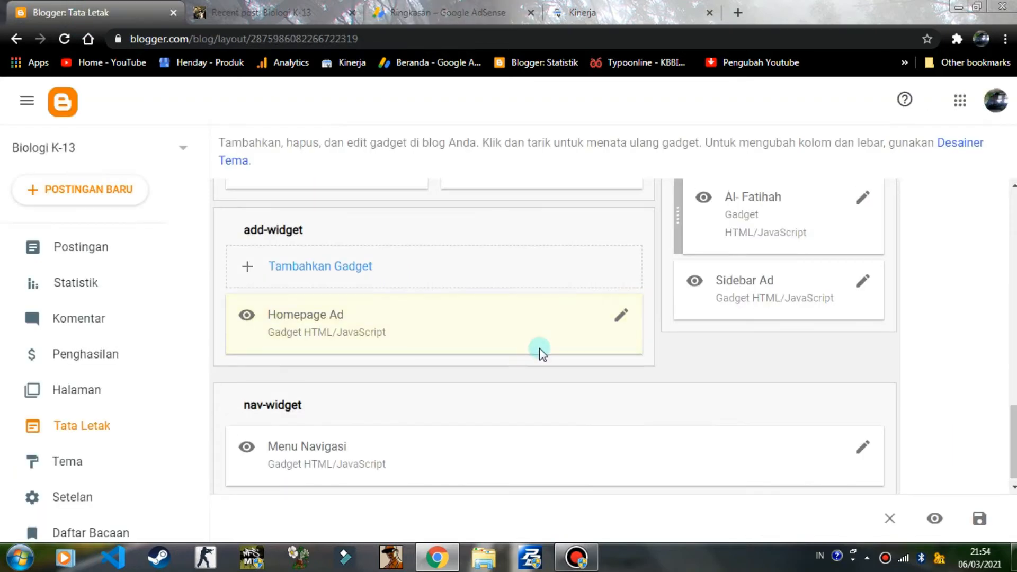
{"action": "scroll", "coordinate": [539, 352], "scroll_direction": "up", "scroll_amount": 10}
{"action": "scroll", "coordinate": [542, 352], "scroll_direction": "up", "scroll_amount": 6}
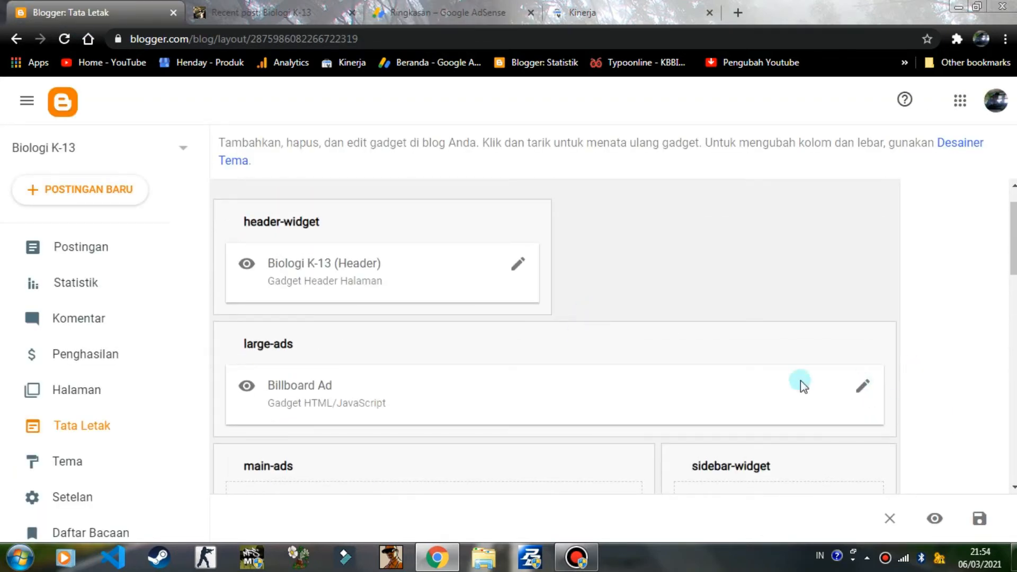
{"action": "scroll", "coordinate": [668, 413], "scroll_direction": "down", "scroll_amount": 10}
{"action": "scroll", "coordinate": [834, 483], "scroll_direction": "down", "scroll_amount": 5}
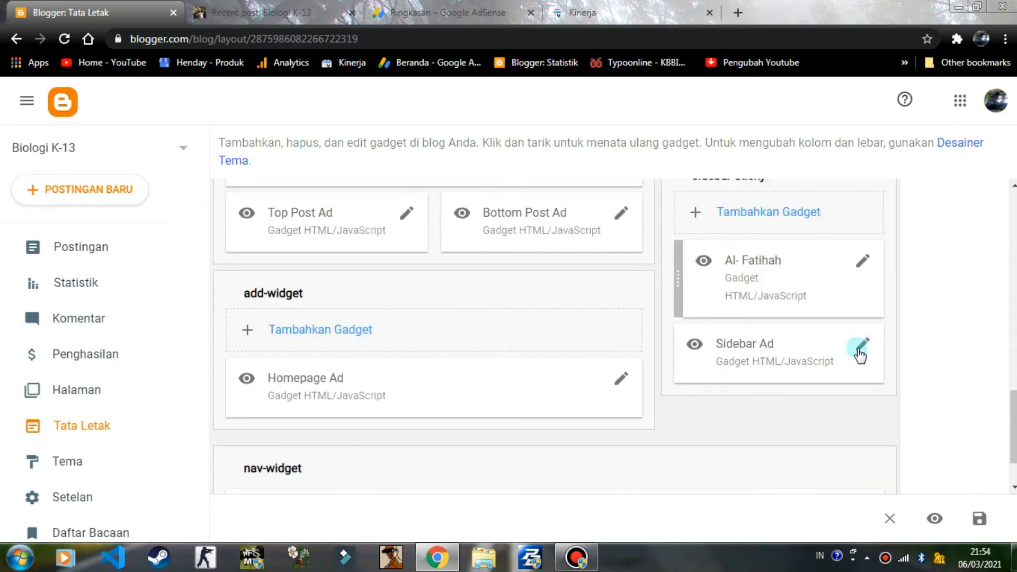
- Review the AdSense display unit list again, and examine the Middle, Top and Bottom Post Ad gadgets in the Blogger layout
{"action": "left_click", "coordinate": [607, 10]}
{"action": "left_click", "coordinate": [424, 12]}
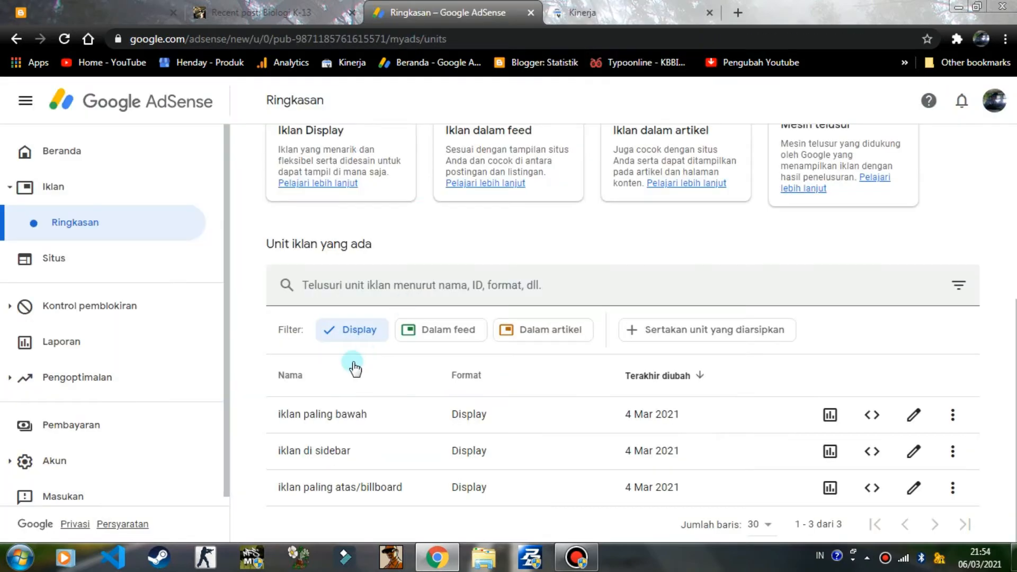
{"action": "left_click", "coordinate": [101, 12]}
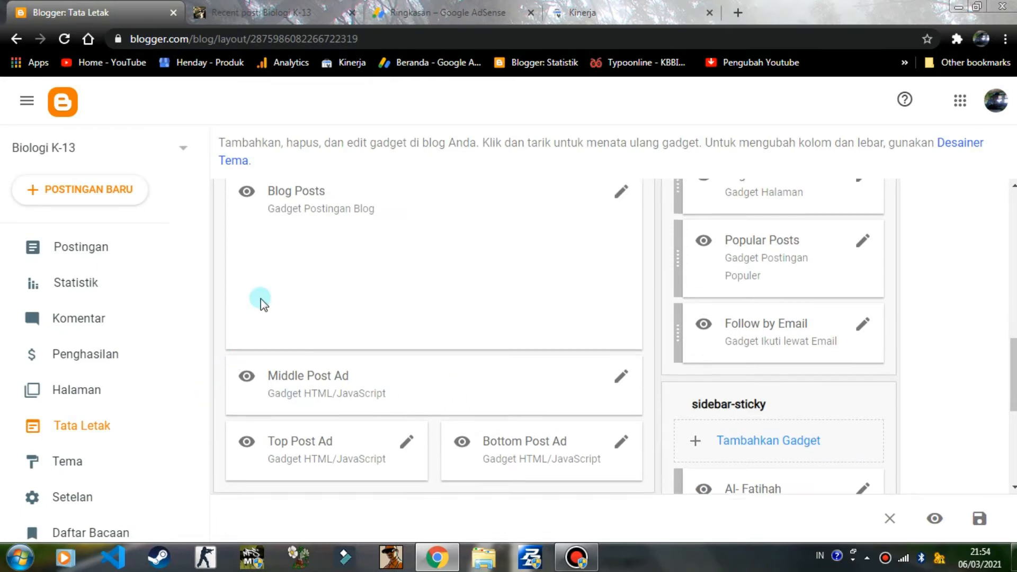
{"action": "scroll", "coordinate": [278, 289], "scroll_direction": "up", "scroll_amount": 1}
{"action": "scroll", "coordinate": [365, 391], "scroll_direction": "down", "scroll_amount": 1}
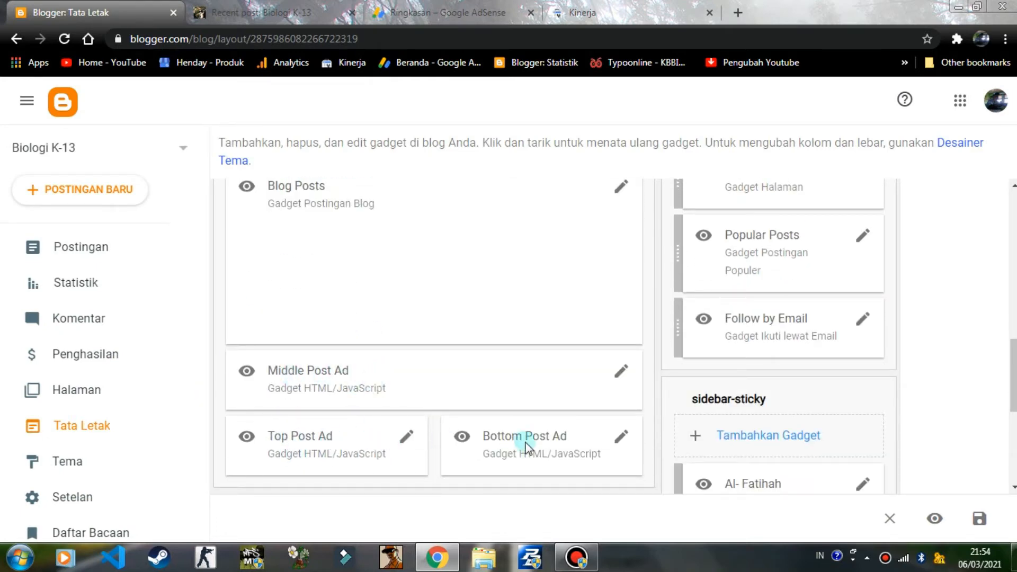
- Switch to Google AdSense and change the ad unit filter from Display to Dalam artikel
{"action": "left_click", "coordinate": [392, 12]}
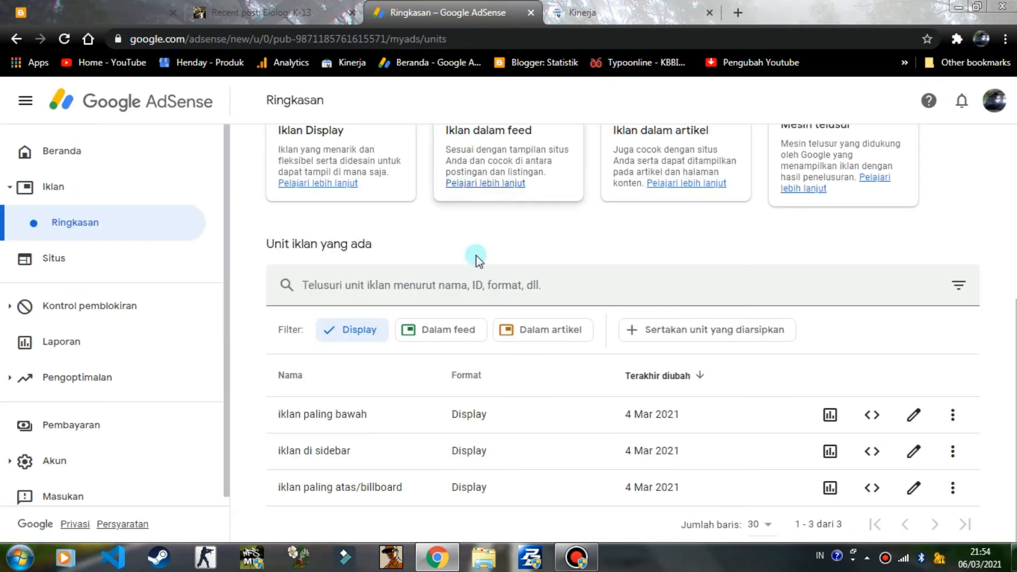
{"action": "left_click", "coordinate": [341, 339]}
{"action": "scroll", "coordinate": [529, 339], "scroll_direction": "up", "scroll_amount": 4}
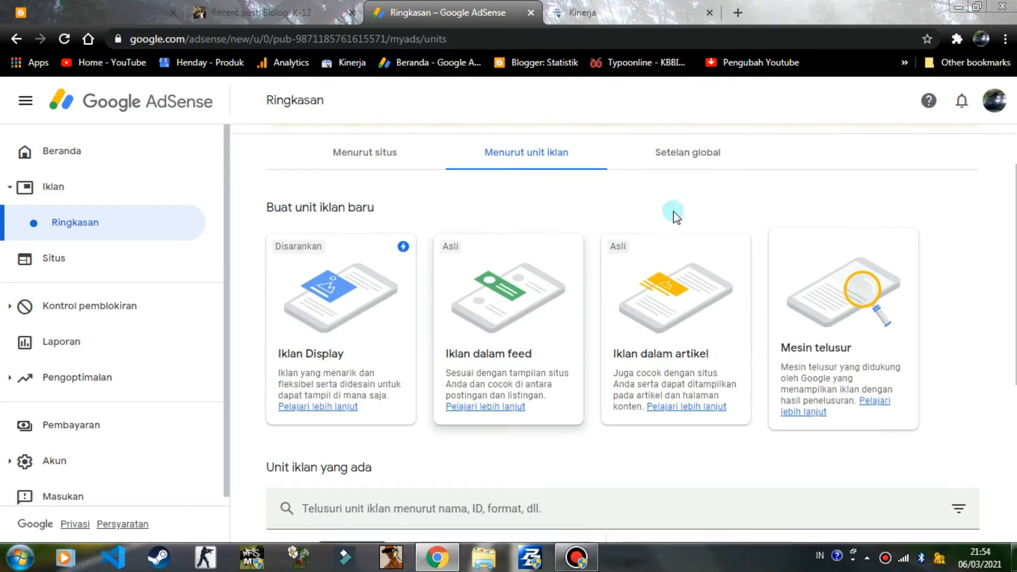
{"action": "scroll", "coordinate": [657, 318], "scroll_direction": "down", "scroll_amount": 1}
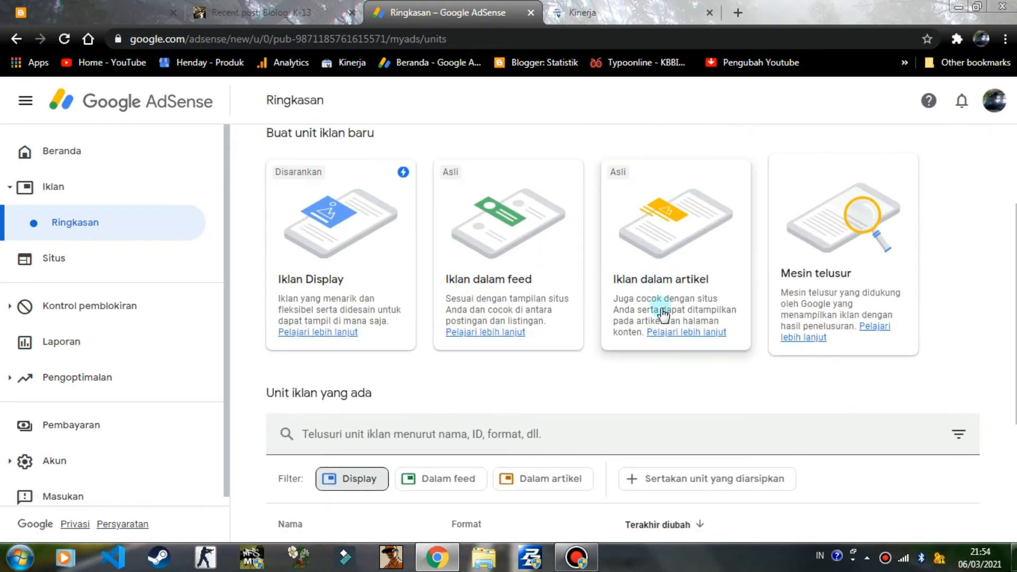
{"action": "scroll", "coordinate": [660, 310], "scroll_direction": "down", "scroll_amount": 1}
{"action": "left_click", "coordinate": [554, 405]}
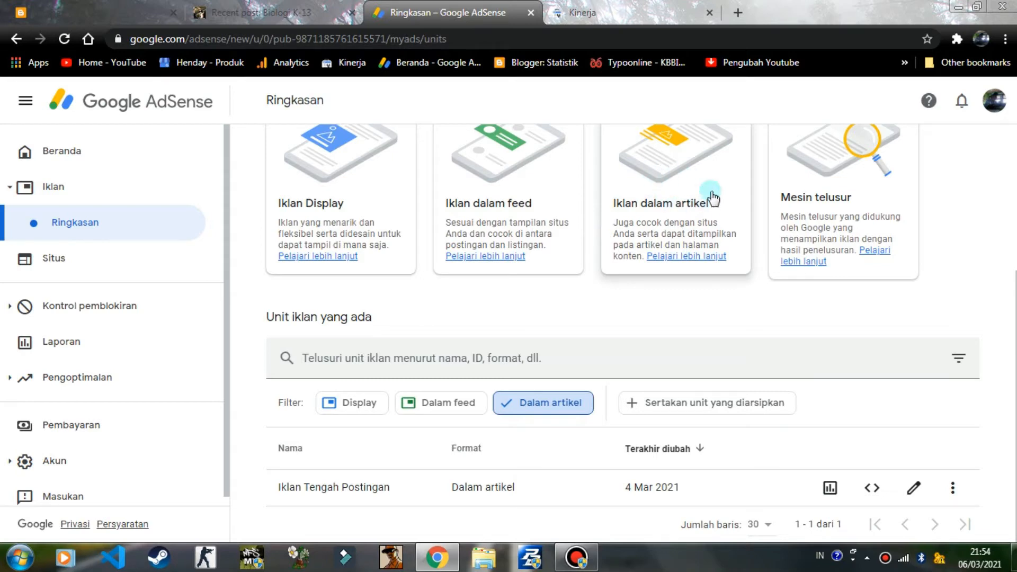
- Open the "Iklan Tengah Postingan" in-article unit for editing, copy its ad code snippet and finish the edit
{"action": "left_click", "coordinate": [913, 490]}
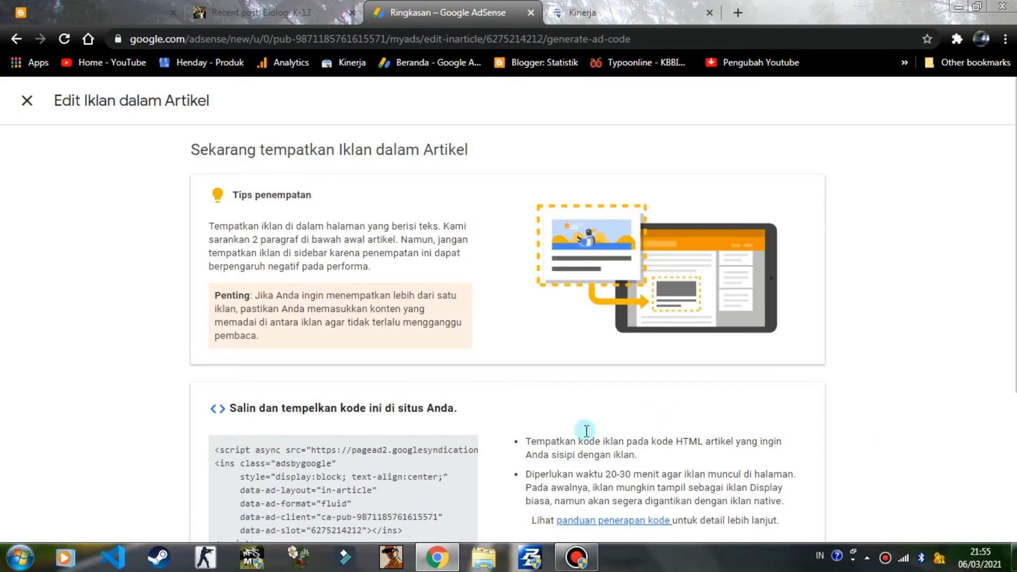
{"action": "scroll", "coordinate": [220, 278], "scroll_direction": "down", "scroll_amount": 3}
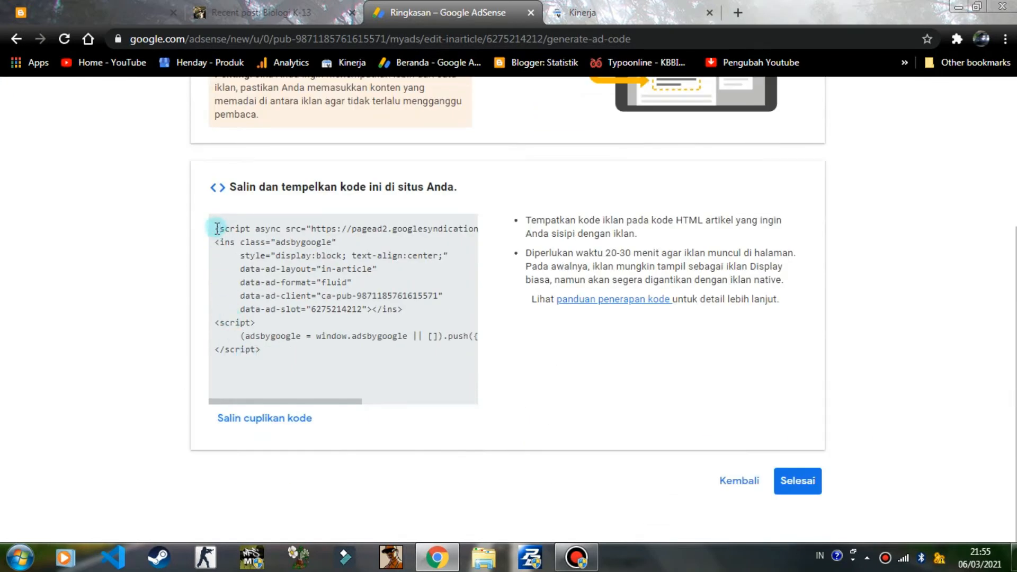
{"action": "left_click_drag", "start_coordinate": [224, 232], "coordinate": [455, 373]}
{"action": "left_click", "coordinate": [275, 421]}
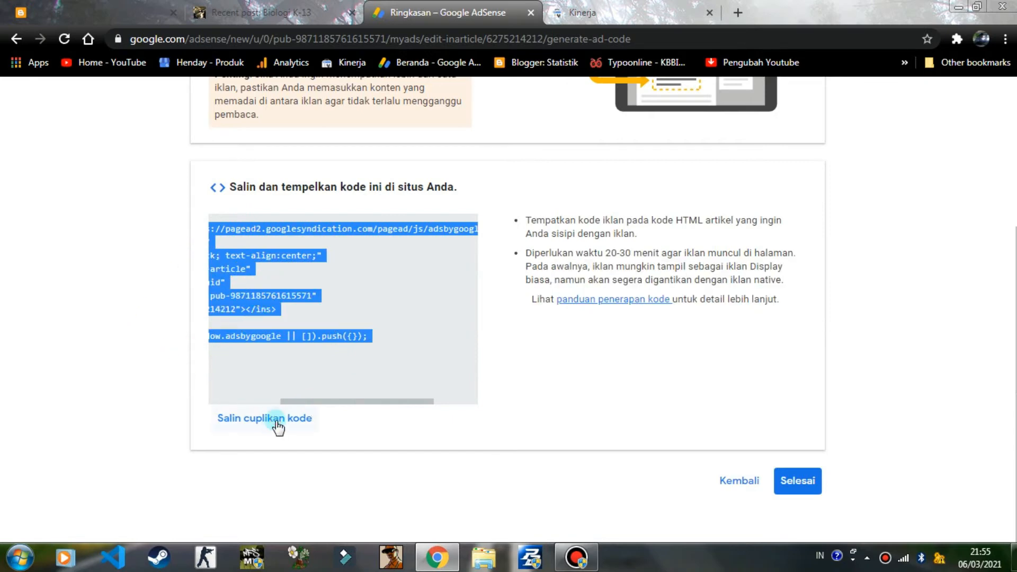
{"action": "left_click", "coordinate": [800, 485]}
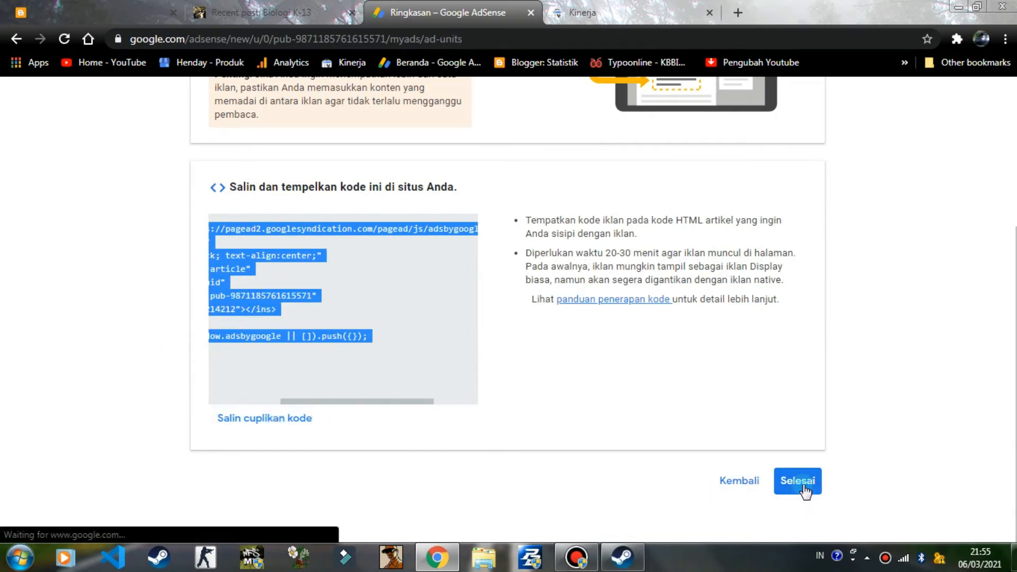
- Add the Display filter to compare the display units with the in-article unit, and remove that filter again
{"action": "scroll", "coordinate": [707, 393], "scroll_direction": "down", "scroll_amount": 4}
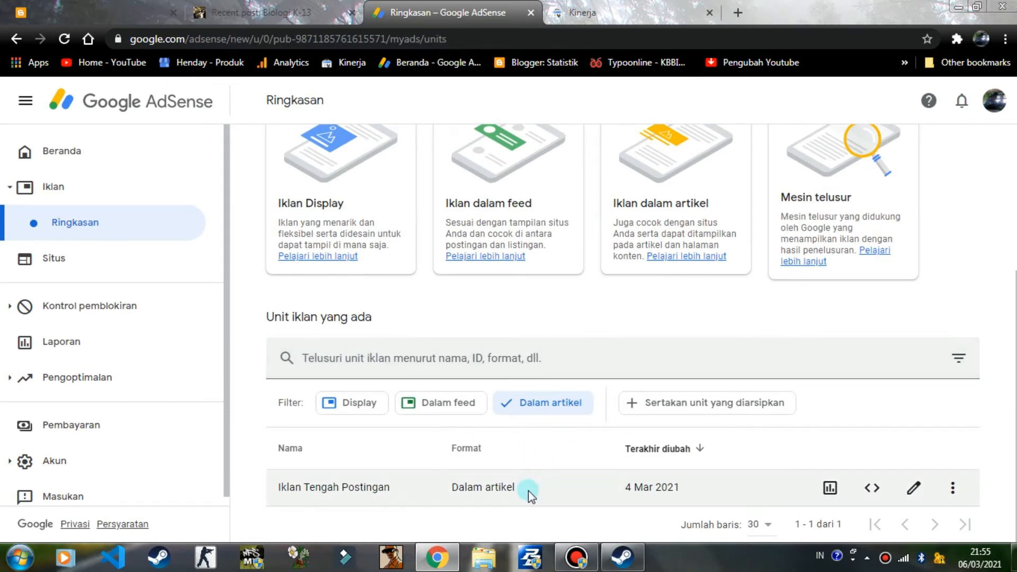
{"action": "left_click", "coordinate": [354, 414]}
{"action": "scroll", "coordinate": [445, 431], "scroll_direction": "down", "scroll_amount": 2}
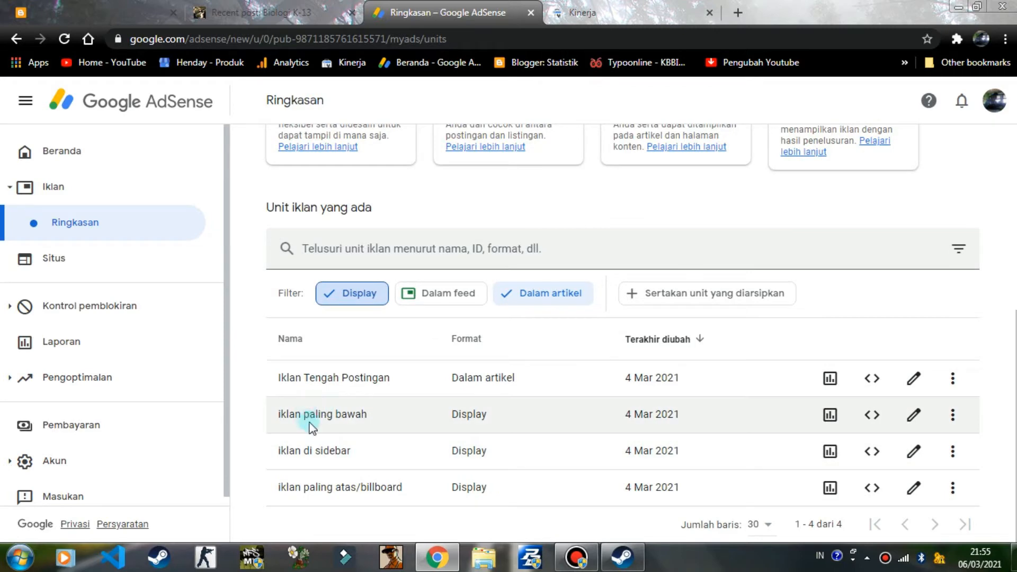
{"action": "left_click", "coordinate": [350, 294]}
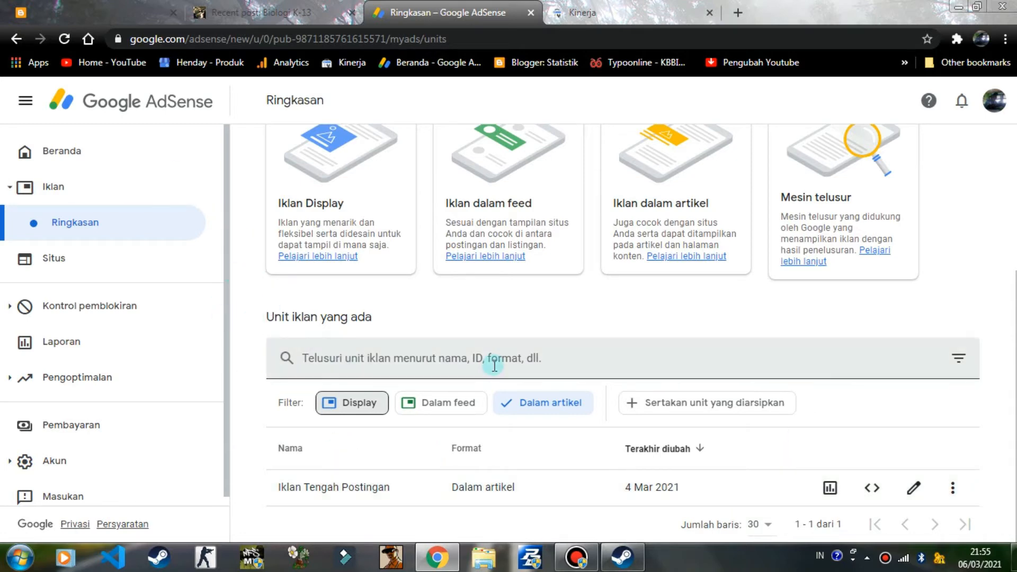
- In the Blogger layout, open the Middle Post Ad gadget and save it with the in-article ad code as its content
{"action": "left_click", "coordinate": [108, 7]}
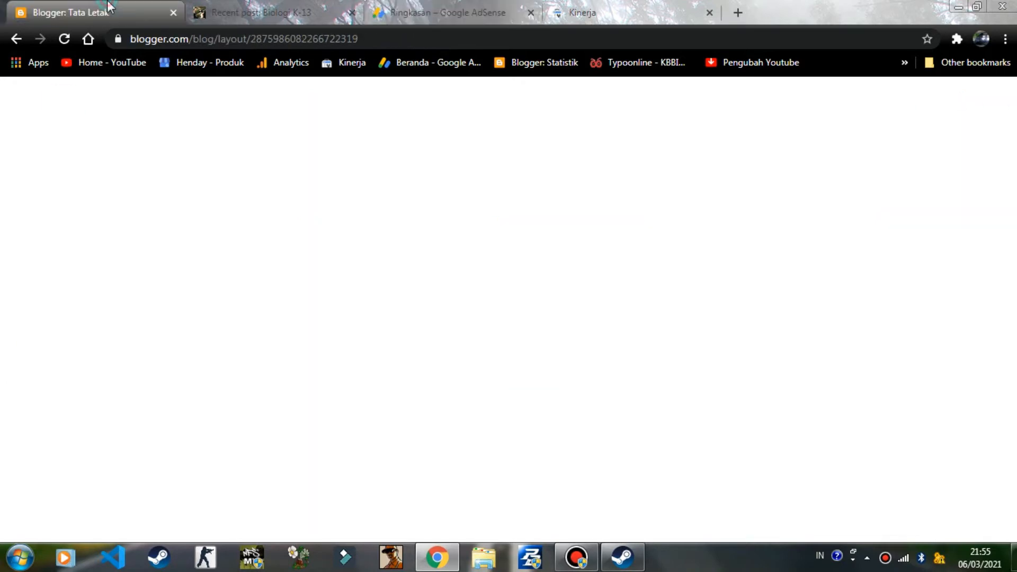
{"action": "left_click", "coordinate": [621, 370]}
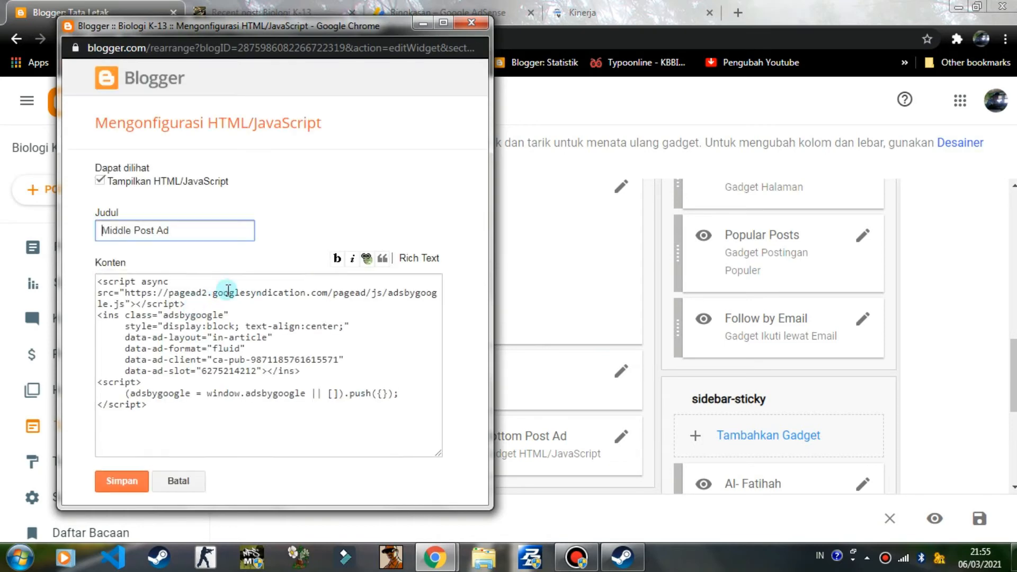
{"action": "left_click", "coordinate": [136, 480]}
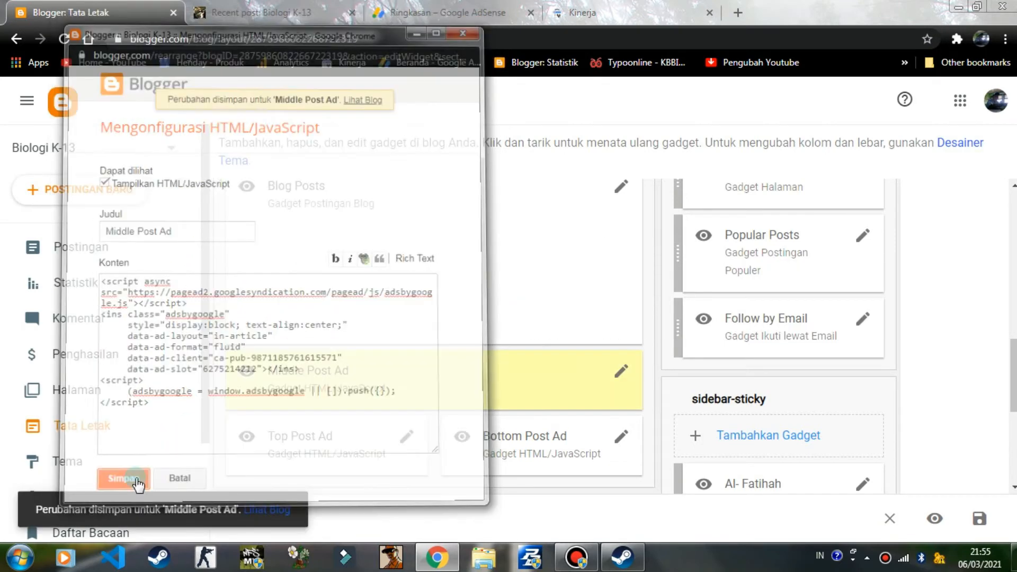
- Open the Top Post Ad and Bottom Post Ad gadgets in turn and save each with the in-article ad code as its content
{"action": "left_click", "coordinate": [405, 436]}
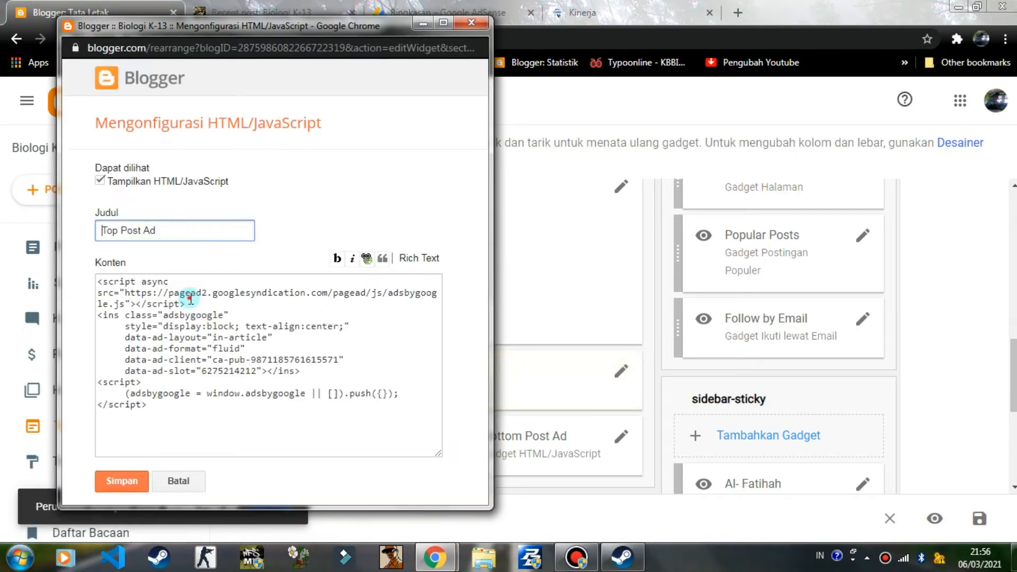
{"action": "left_click", "coordinate": [109, 480]}
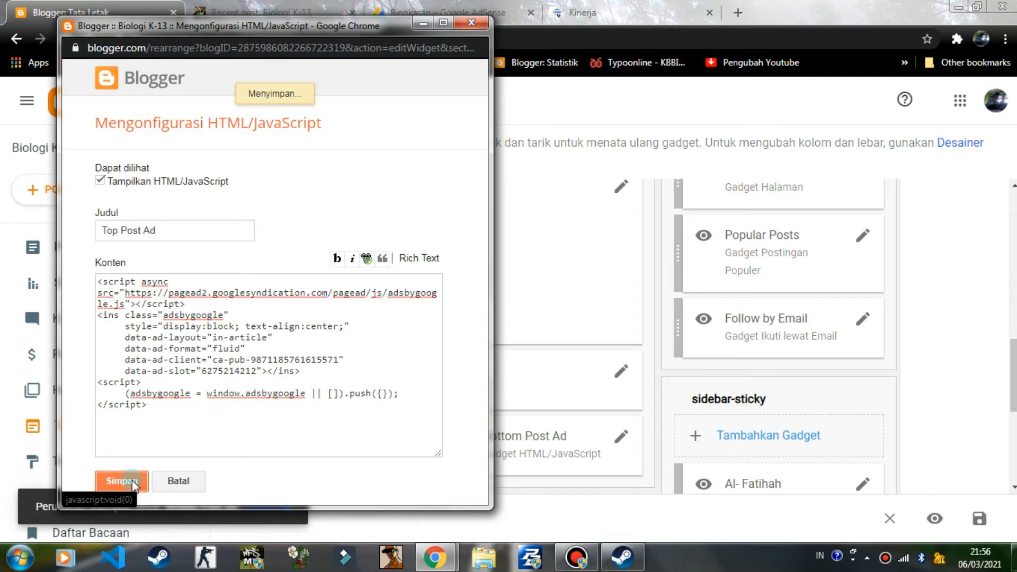
{"action": "left_click", "coordinate": [618, 439]}
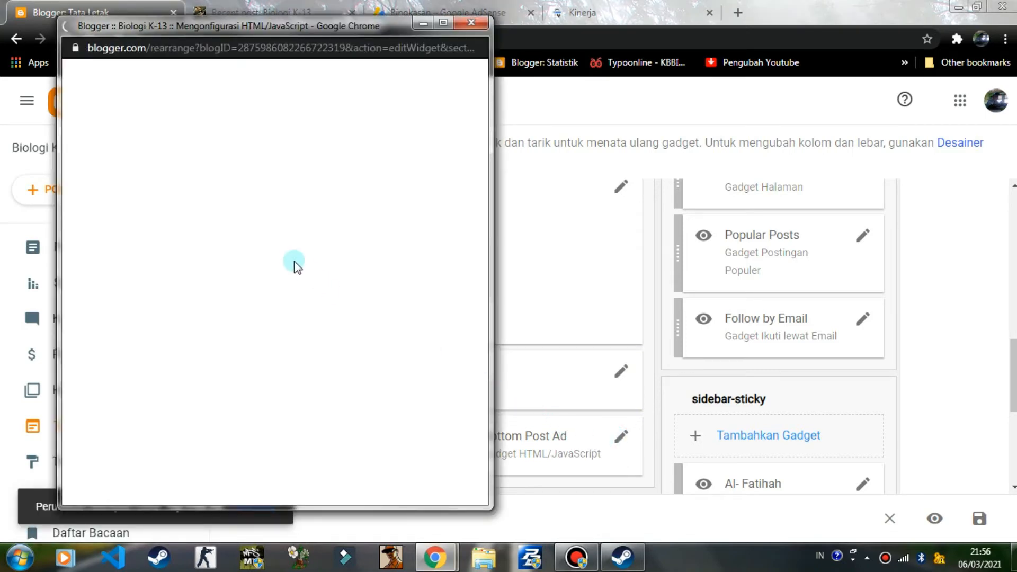
{"action": "left_click", "coordinate": [265, 318]}
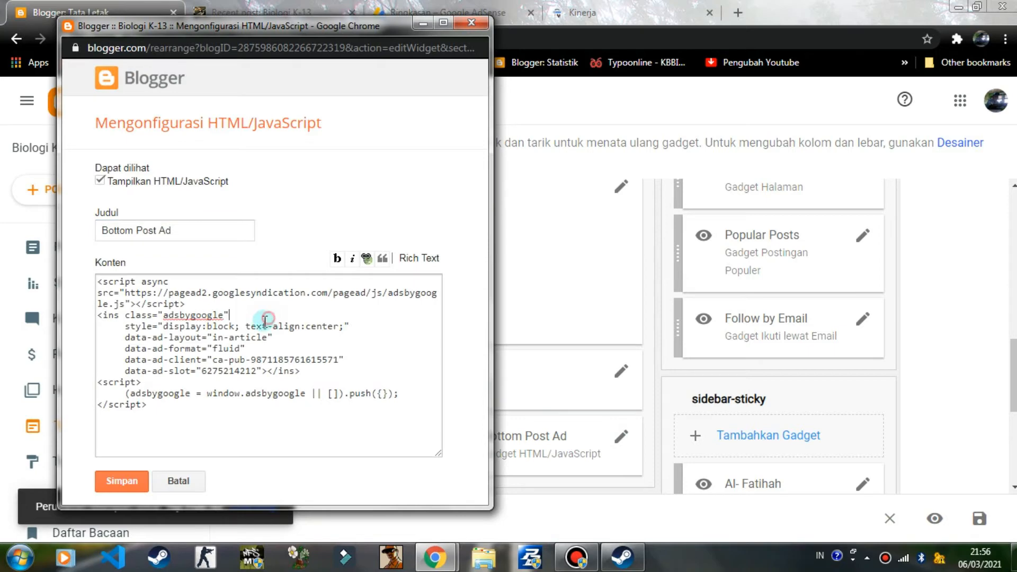
{"action": "left_click", "coordinate": [130, 483]}
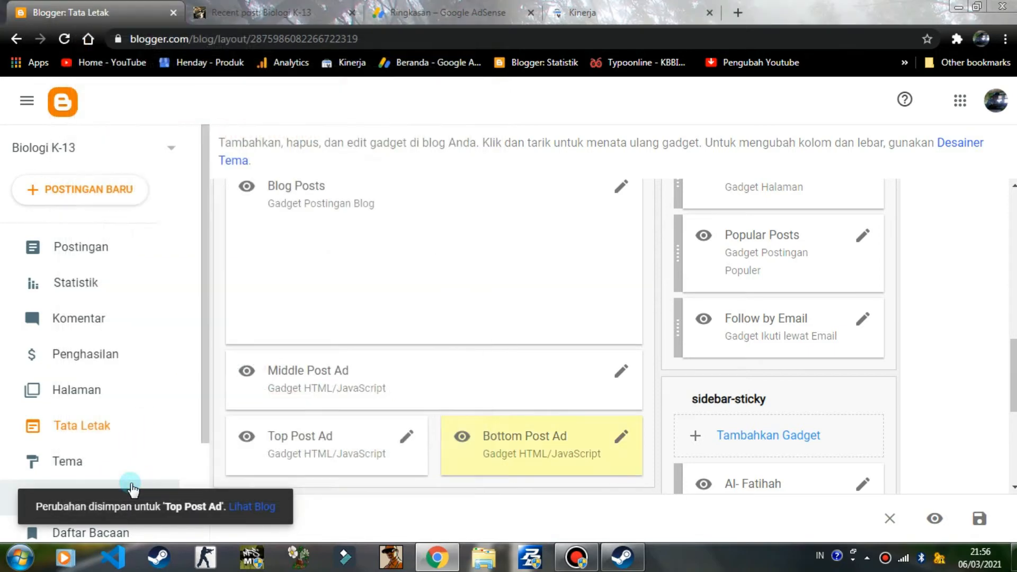
- Switch to the live blog article "Uji Kompetensi Bab 2 ( Jaringan Tumbuhan )" and examine the sponsored ad between its heading and first picture
{"action": "left_click", "coordinate": [303, 10]}
{"action": "scroll", "coordinate": [548, 360], "scroll_direction": "down", "scroll_amount": 5}
{"action": "scroll", "coordinate": [554, 383], "scroll_direction": "down", "scroll_amount": 6}
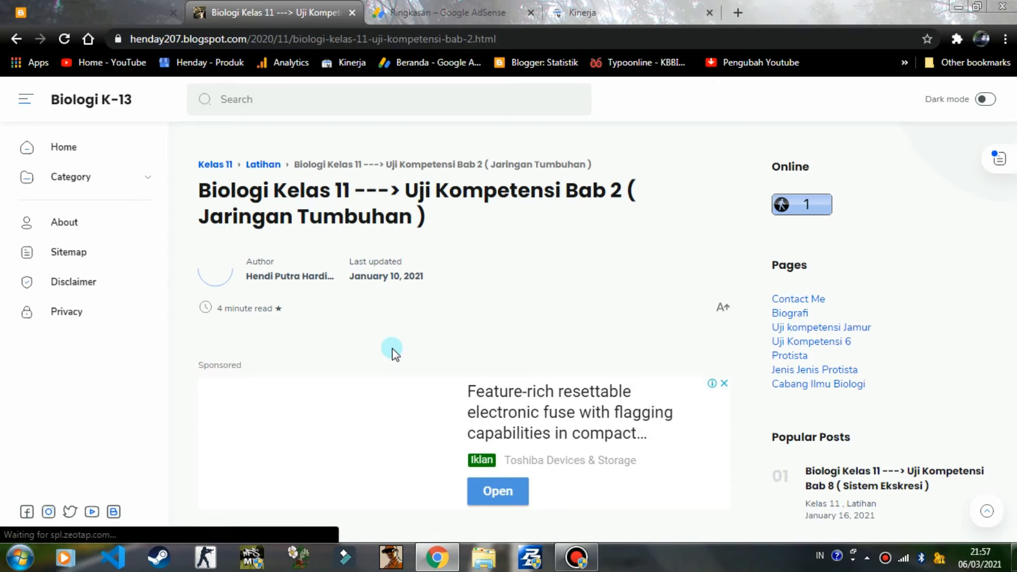
{"action": "scroll", "coordinate": [320, 327], "scroll_direction": "down", "scroll_amount": 1}
{"action": "scroll", "coordinate": [267, 237], "scroll_direction": "down", "scroll_amount": 2}
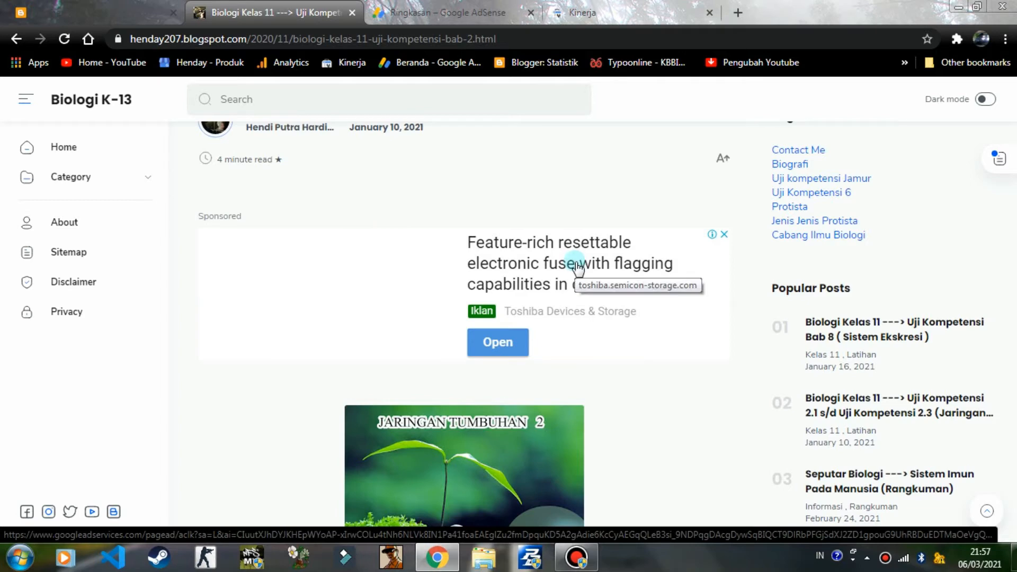
{"action": "scroll", "coordinate": [570, 271], "scroll_direction": "down", "scroll_amount": 3}
{"action": "scroll", "coordinate": [419, 214], "scroll_direction": "up", "scroll_amount": 4}
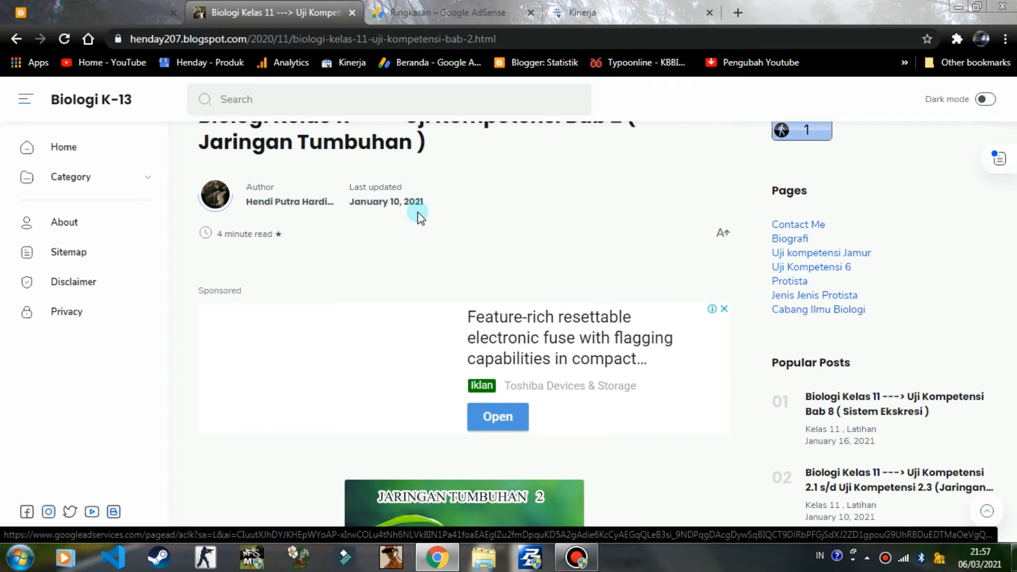
{"action": "scroll", "coordinate": [419, 215], "scroll_direction": "down", "scroll_amount": 5}
{"action": "scroll", "coordinate": [419, 214], "scroll_direction": "up", "scroll_amount": 3}
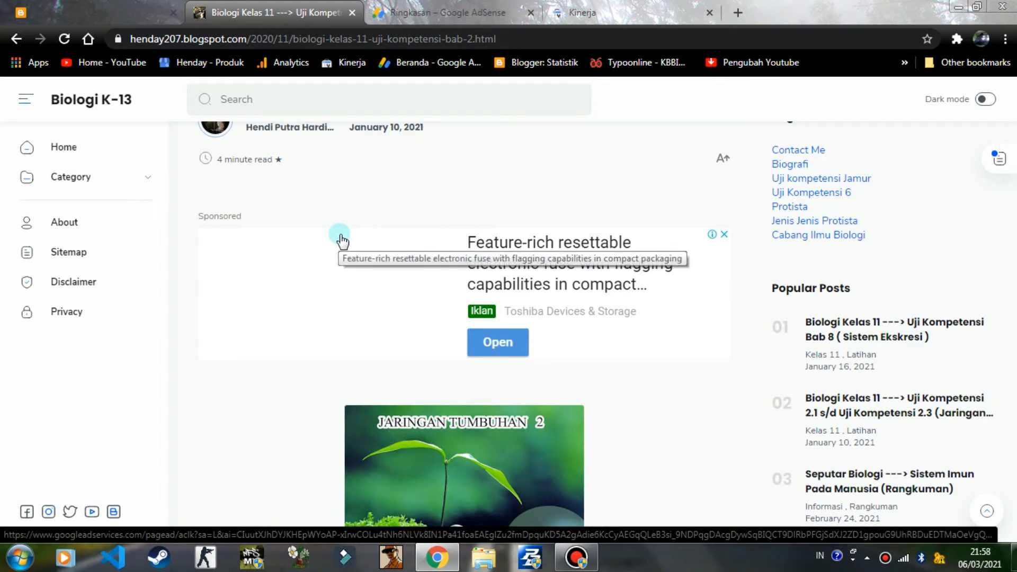
- Examine the sponsored ads in the middle and at the end of the article, including the one after question 20
{"action": "scroll", "coordinate": [506, 297], "scroll_direction": "down", "scroll_amount": 16}
{"action": "scroll", "coordinate": [505, 301], "scroll_direction": "down", "scroll_amount": 20}
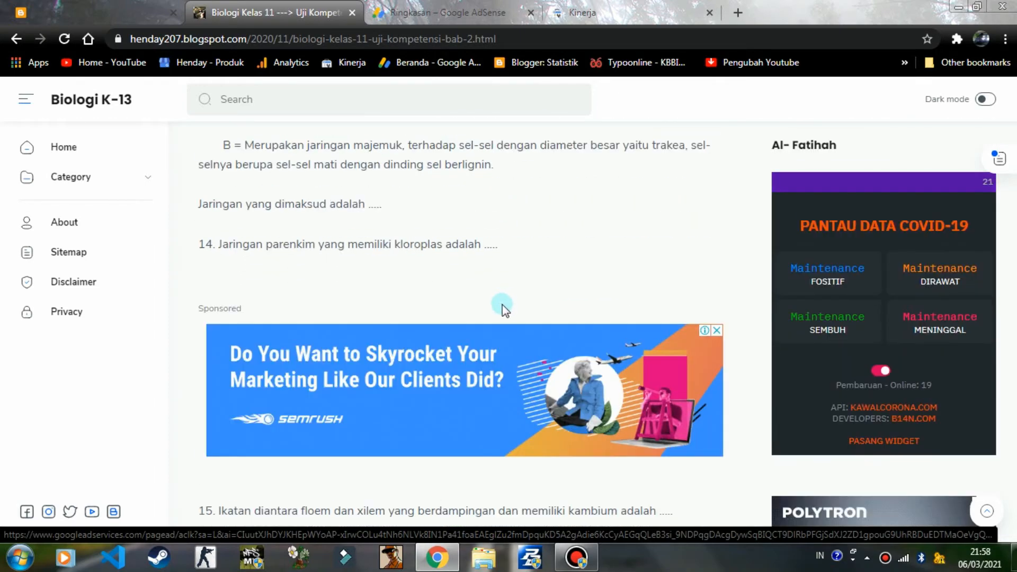
{"action": "scroll", "coordinate": [347, 367], "scroll_direction": "down", "scroll_amount": 20}
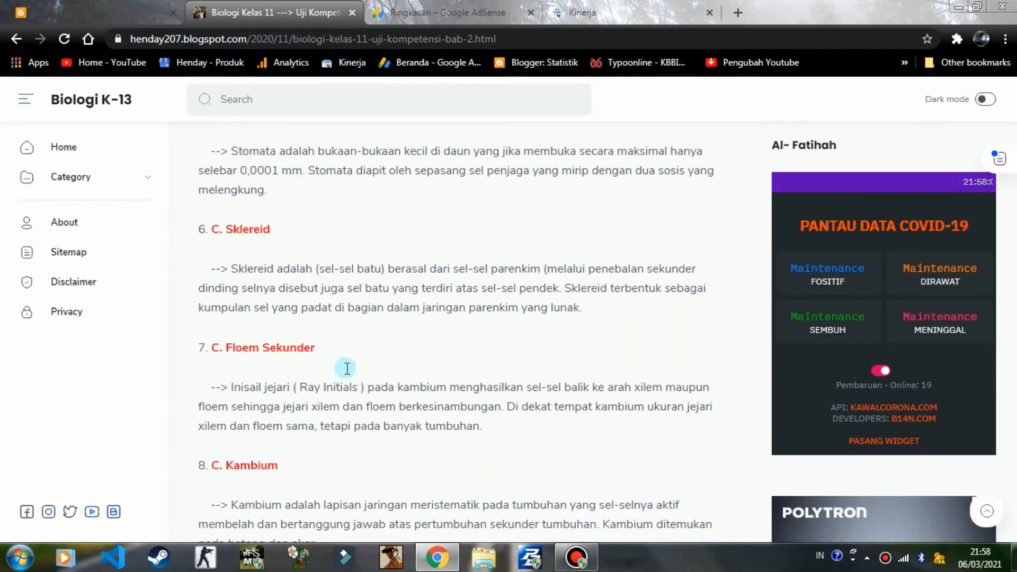
{"action": "scroll", "coordinate": [328, 366], "scroll_direction": "up", "scroll_amount": 6}
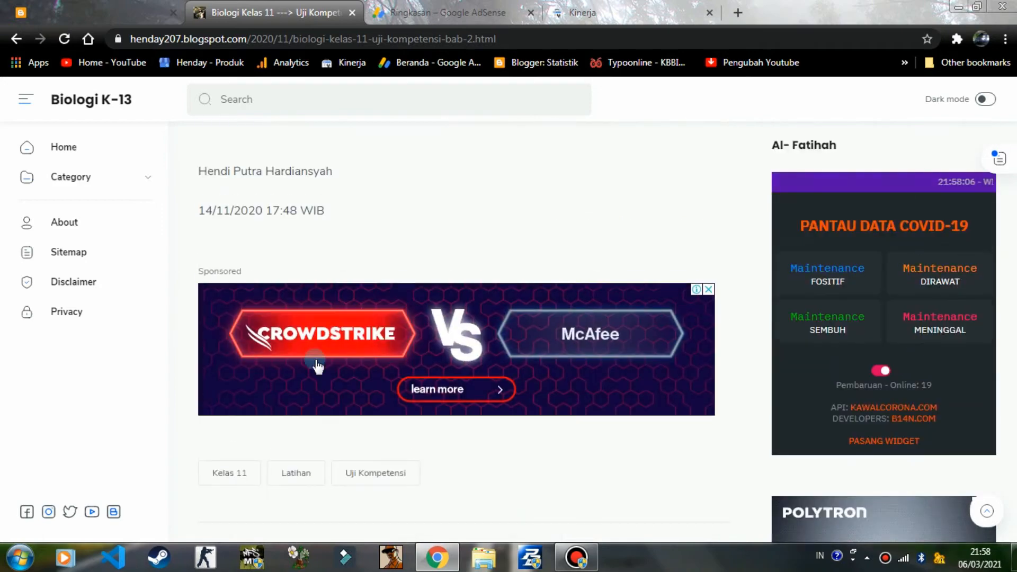
{"action": "scroll", "coordinate": [355, 324], "scroll_direction": "up", "scroll_amount": 1}
{"action": "scroll", "coordinate": [355, 324], "scroll_direction": "up", "scroll_amount": 20}
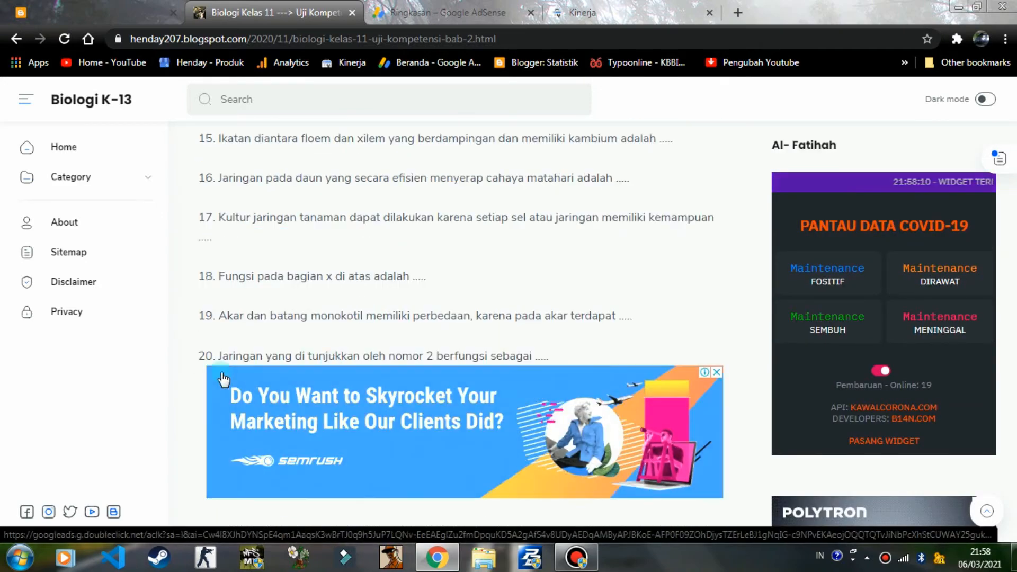
{"action": "scroll", "coordinate": [245, 356], "scroll_direction": "down", "scroll_amount": 4}
{"action": "scroll", "coordinate": [310, 369], "scroll_direction": "up", "scroll_amount": 3}
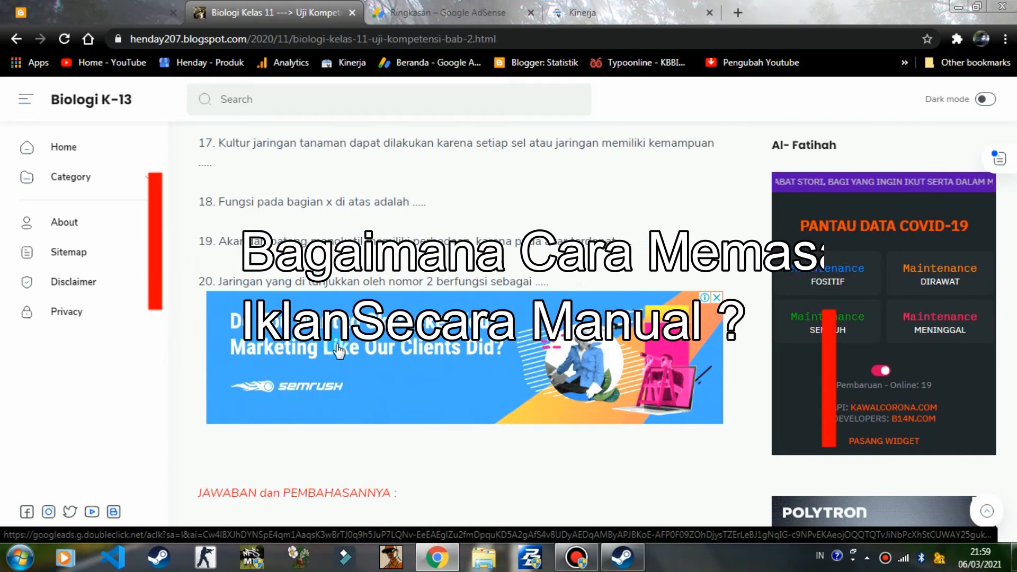
{"action": "scroll", "coordinate": [337, 346], "scroll_direction": "up", "scroll_amount": 5}
{"action": "scroll", "coordinate": [337, 347], "scroll_direction": "up", "scroll_amount": 3}
{"action": "scroll", "coordinate": [344, 347], "scroll_direction": "down", "scroll_amount": 12}
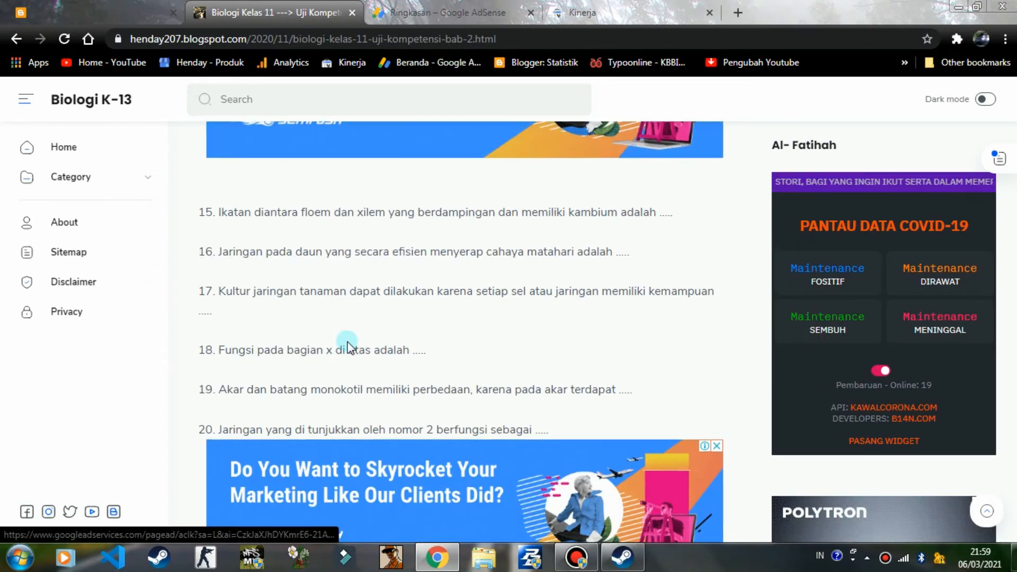
{"action": "scroll", "coordinate": [344, 344], "scroll_direction": "up", "scroll_amount": 3}
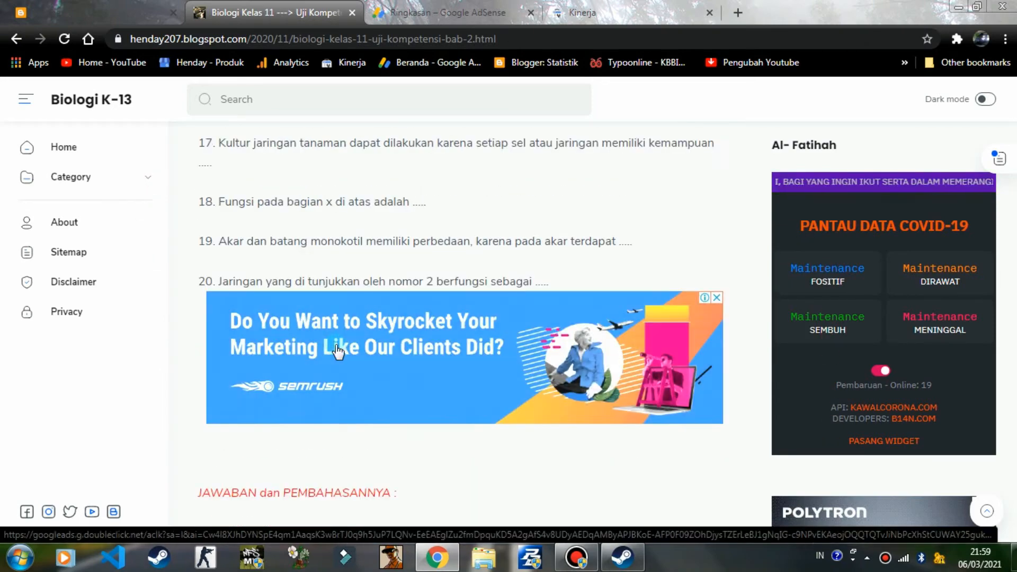
- Switch to Google AdSense, copy the code snippet of the "Iklan Tengah Postingan" in-article unit and go back to its settings
{"action": "left_click", "coordinate": [434, 6]}
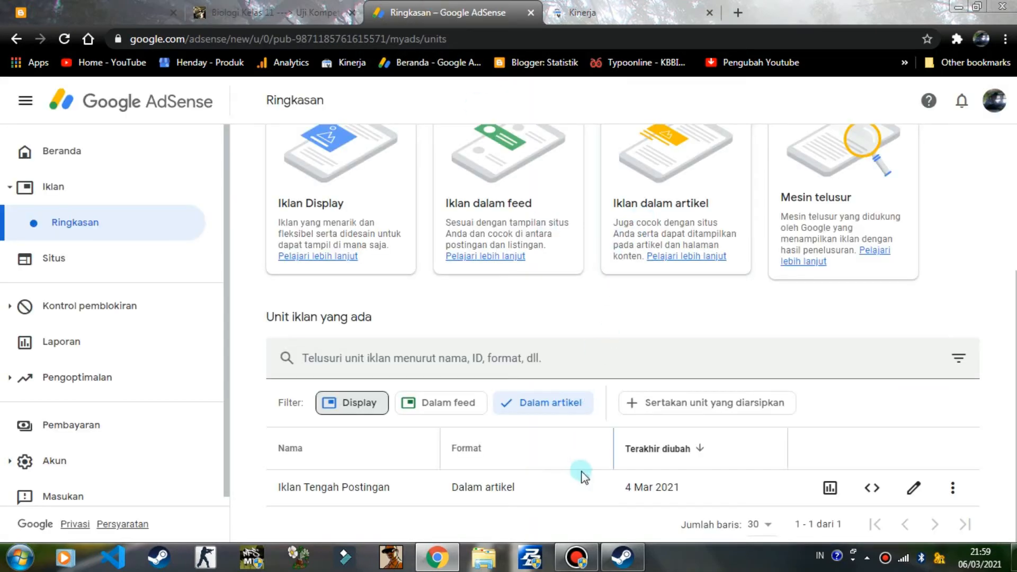
{"action": "left_click", "coordinate": [872, 488]}
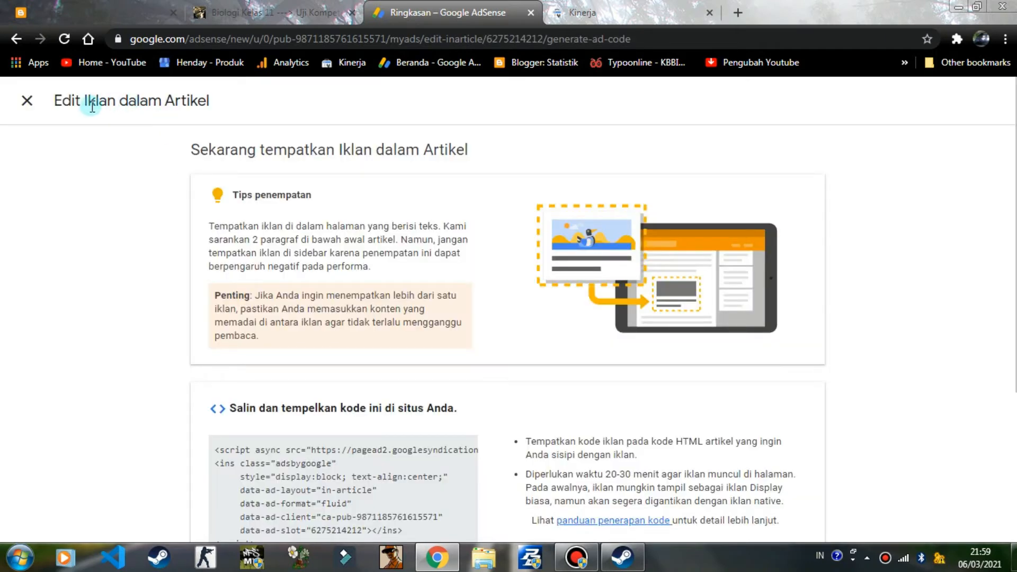
{"action": "scroll", "coordinate": [290, 421], "scroll_direction": "down", "scroll_amount": 4}
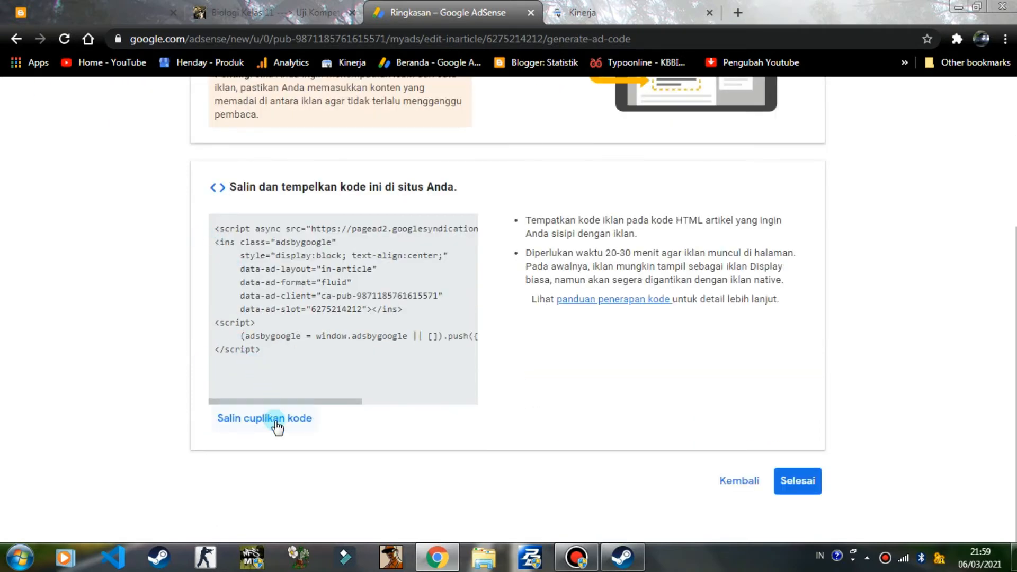
{"action": "left_click", "coordinate": [755, 484]}
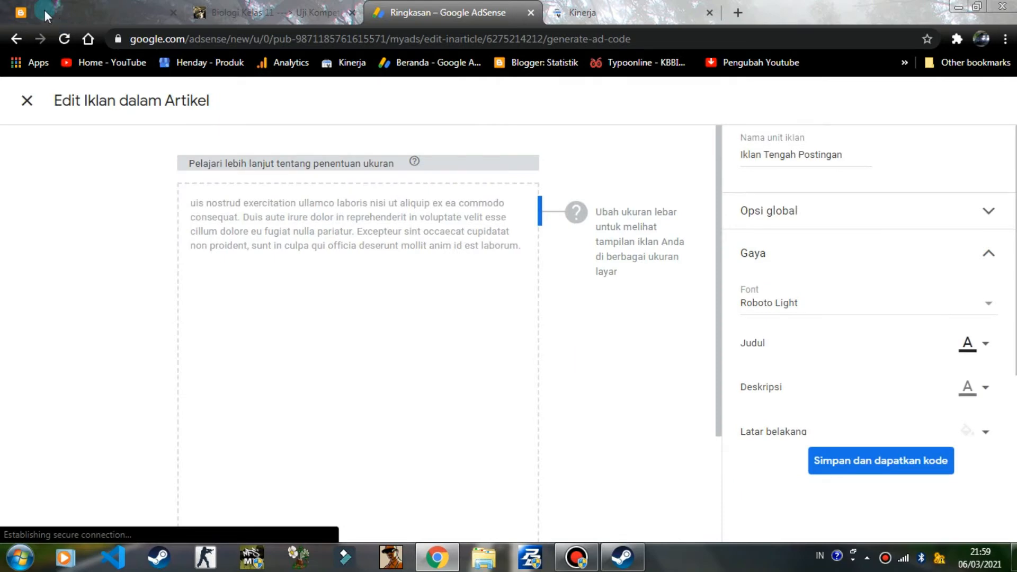
- Return to Blogger and open the post "Seputar Biologi ---> Sistem Imun Pada Manusia (Rangkuman)" from the posts list for editing
{"action": "left_click", "coordinate": [168, 9]}
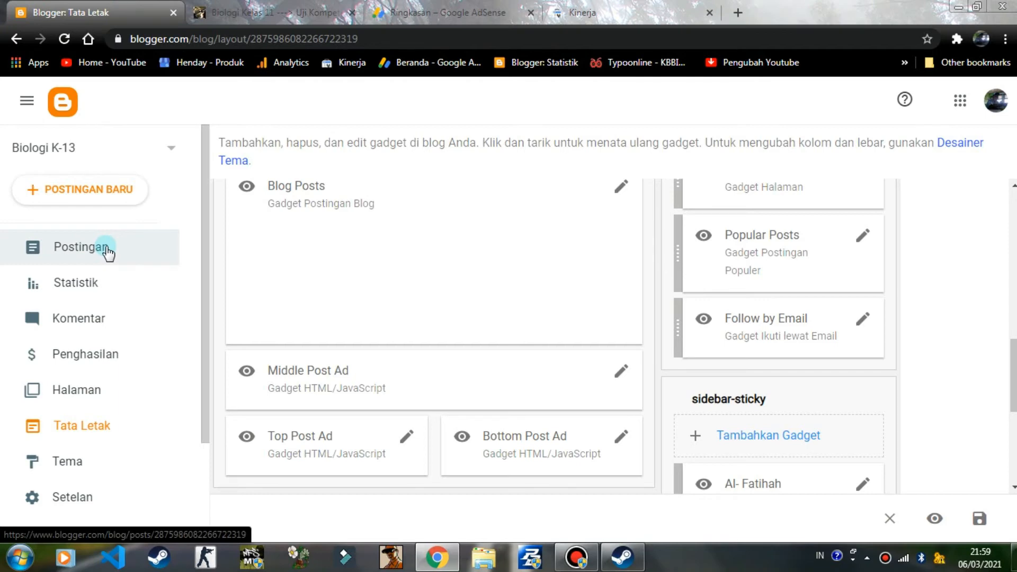
{"action": "left_click", "coordinate": [107, 251]}
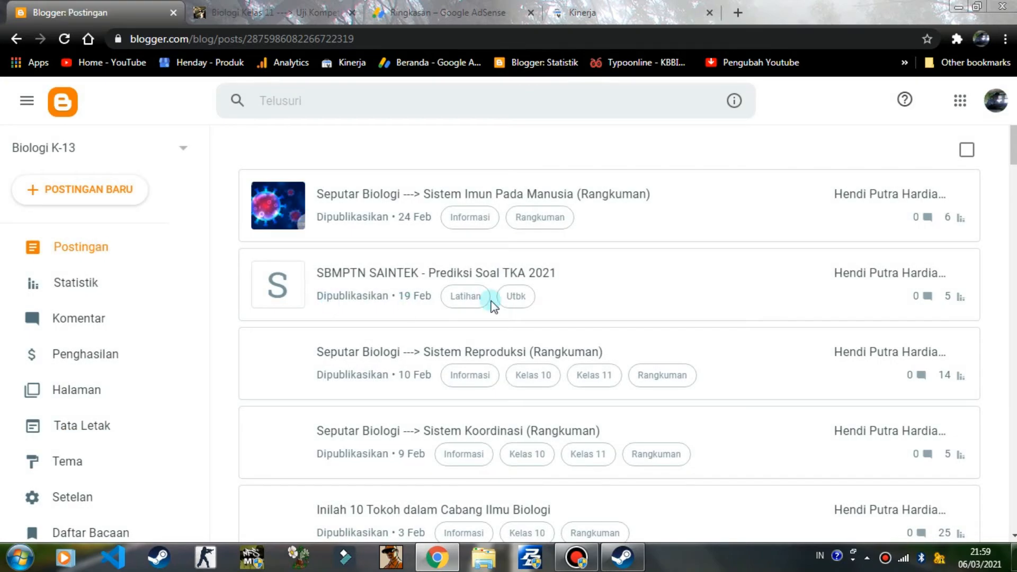
{"action": "scroll", "coordinate": [492, 304], "scroll_direction": "down", "scroll_amount": 5}
{"action": "scroll", "coordinate": [491, 304], "scroll_direction": "up", "scroll_amount": 5}
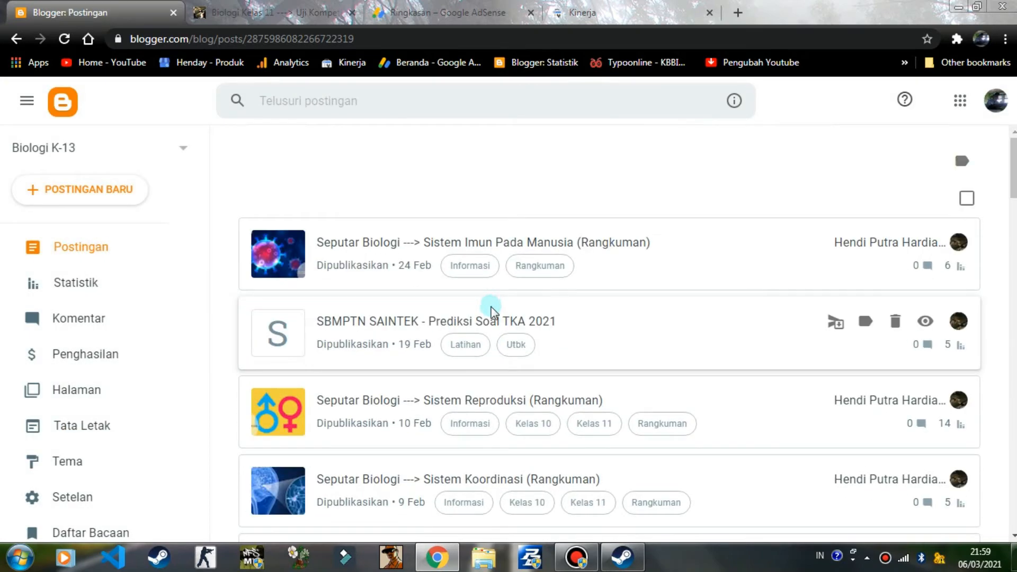
{"action": "left_click", "coordinate": [738, 268]}
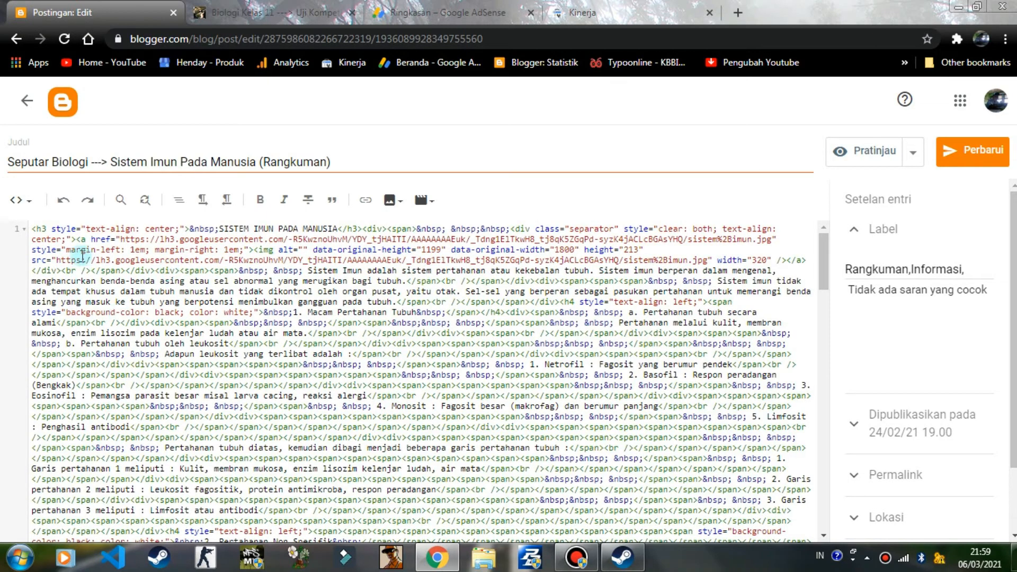
- Show the post in writing view and look through its text for a spot for the ad, down to "5. Kekebalan Tubuh"
{"action": "left_click", "coordinate": [29, 201]}
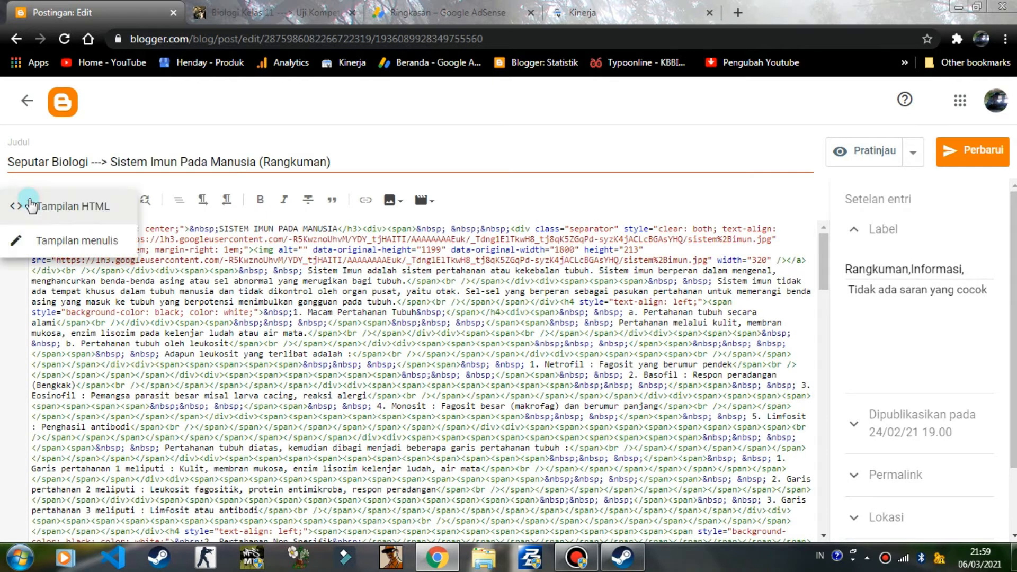
{"action": "left_click", "coordinate": [66, 241]}
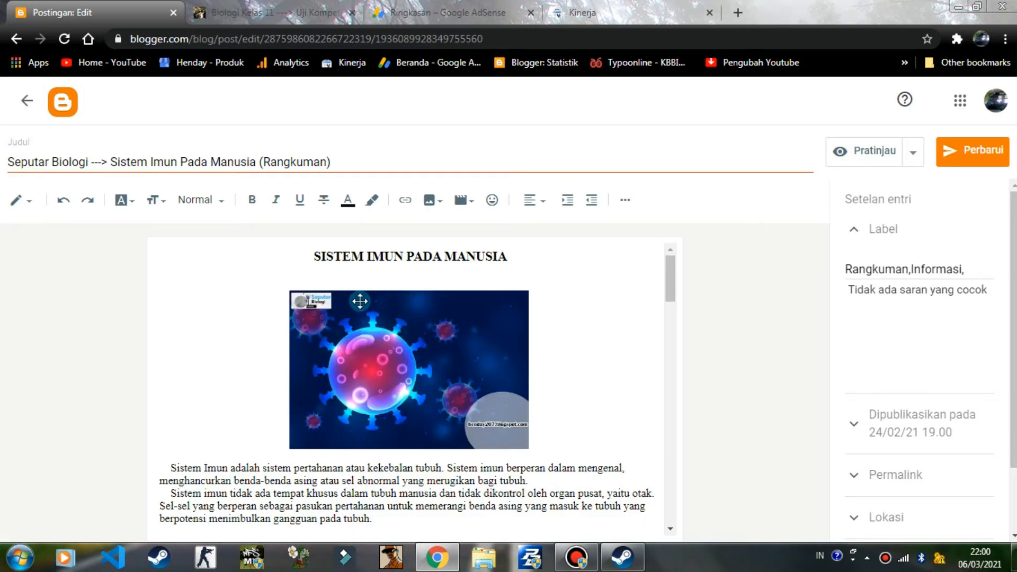
{"action": "scroll", "coordinate": [363, 288], "scroll_direction": "down", "scroll_amount": 2}
{"action": "scroll", "coordinate": [363, 288], "scroll_direction": "up", "scroll_amount": 4}
{"action": "mouse_move", "coordinate": [673, 284]}
{"action": "left_mouse_down"}
{"action": "mouse_move", "coordinate": [663, 533]}
{"action": "mouse_move", "coordinate": [665, 436]}
{"action": "left_mouse_up"}
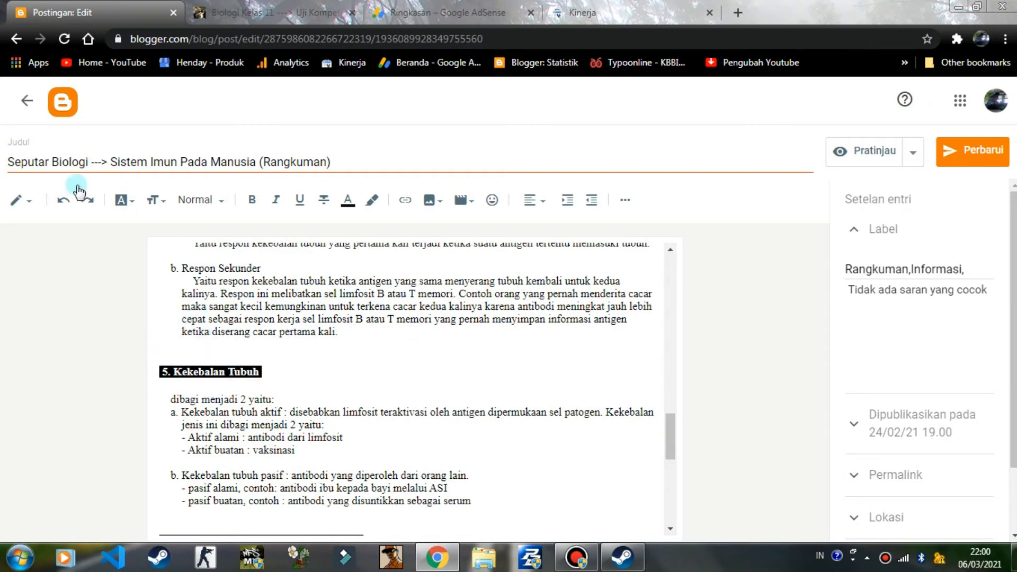
- Return the post to HTML view and locate the "5. Kekebalan Tubuh" heading in its code
{"action": "left_click", "coordinate": [24, 202]}
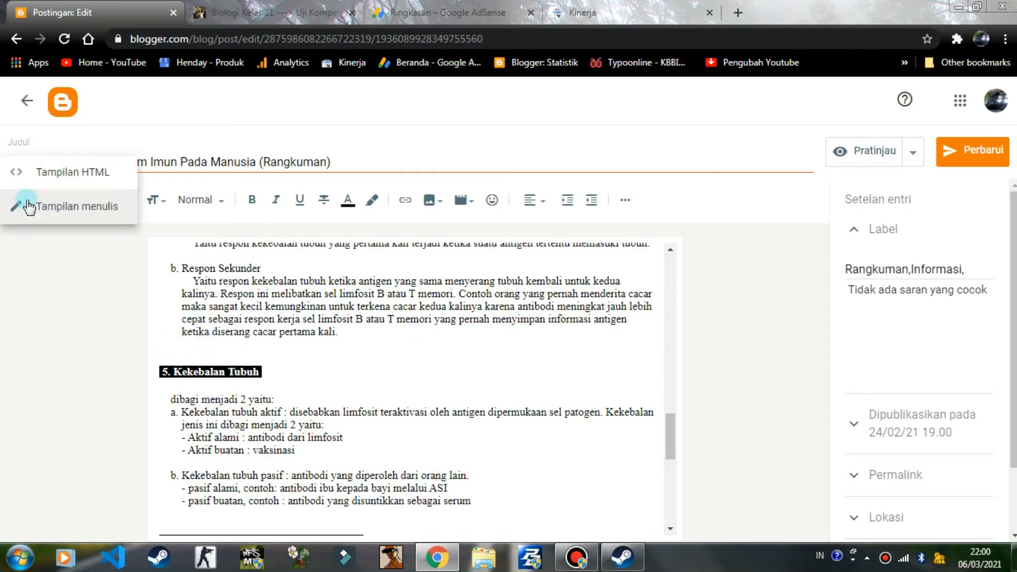
{"action": "left_click", "coordinate": [61, 179]}
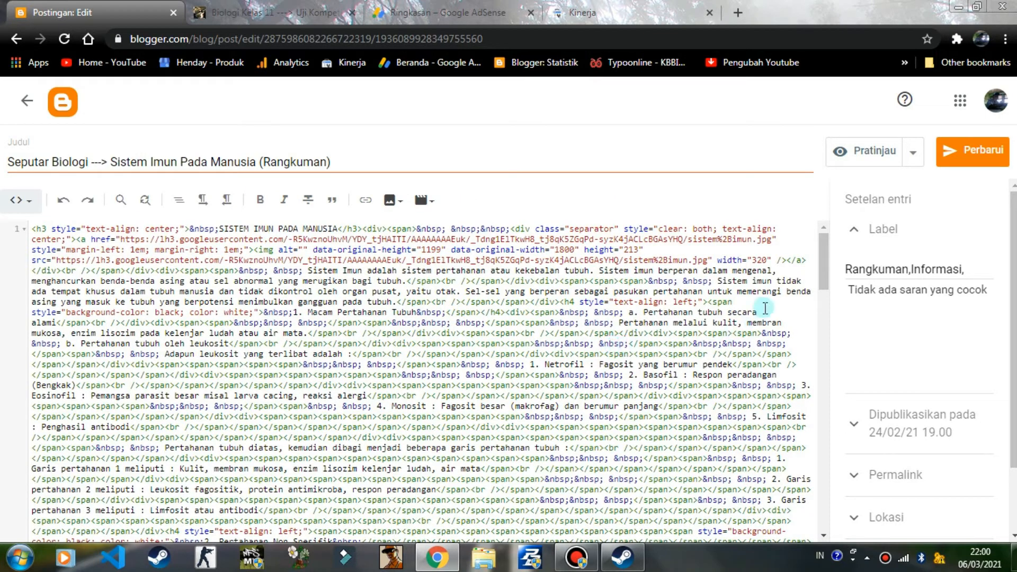
{"action": "scroll", "coordinate": [769, 307], "scroll_direction": "down", "scroll_amount": 10}
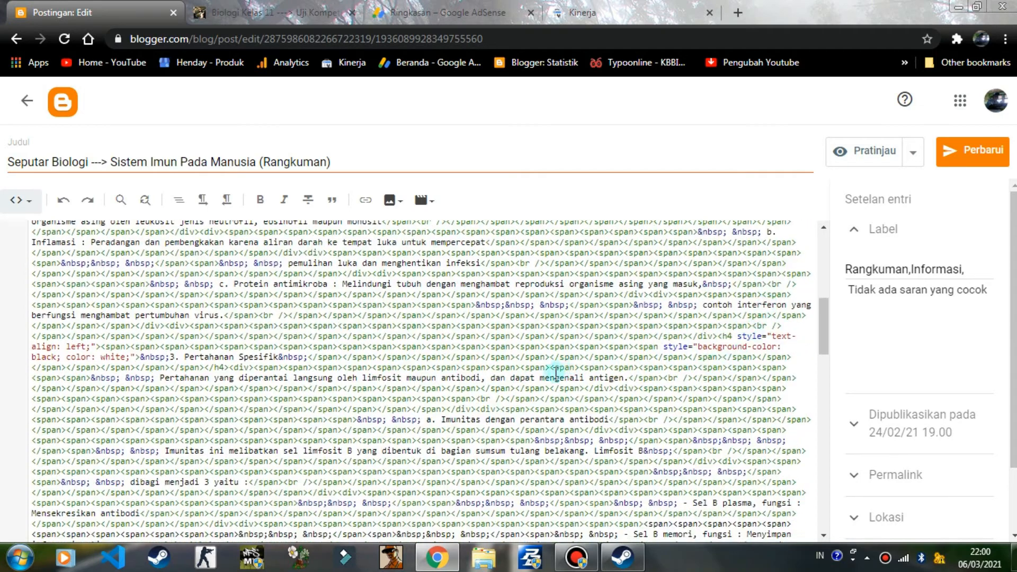
{"action": "scroll", "coordinate": [554, 370], "scroll_direction": "down", "scroll_amount": 2}
{"action": "scroll", "coordinate": [550, 376], "scroll_direction": "down", "scroll_amount": 9}
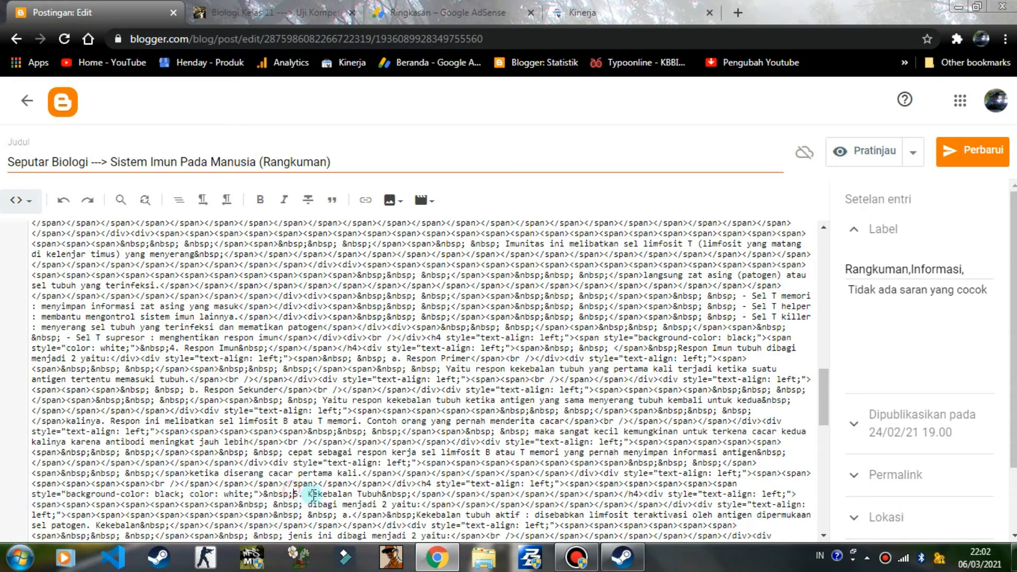
{"action": "left_click_drag", "start_coordinate": [295, 494], "coordinate": [377, 498]}
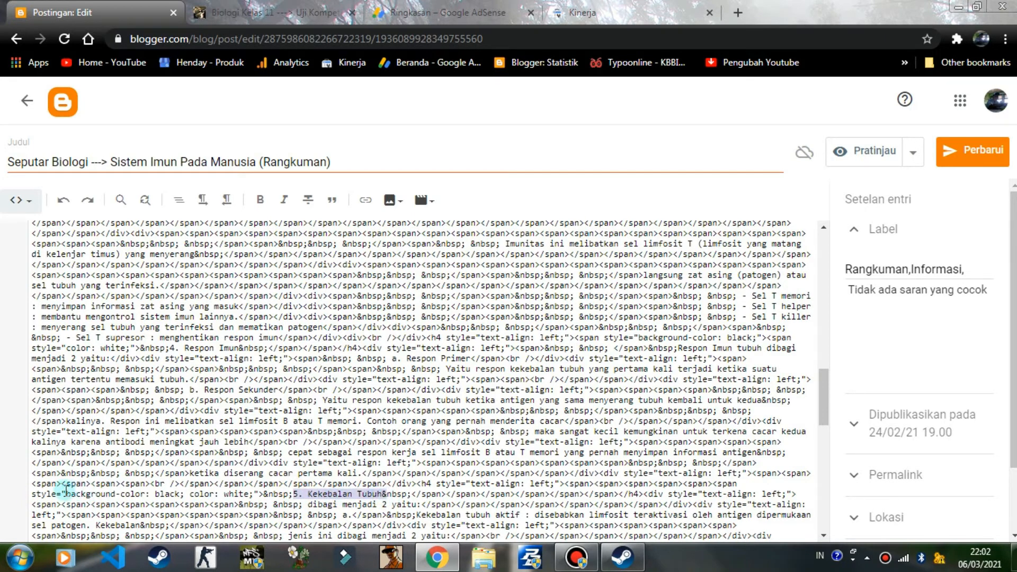
- Paste the copied in-article ad code on its own line just before the "5. Kekebalan Tubuh" heading's style code and update the post
{"action": "left_click", "coordinate": [31, 495]}
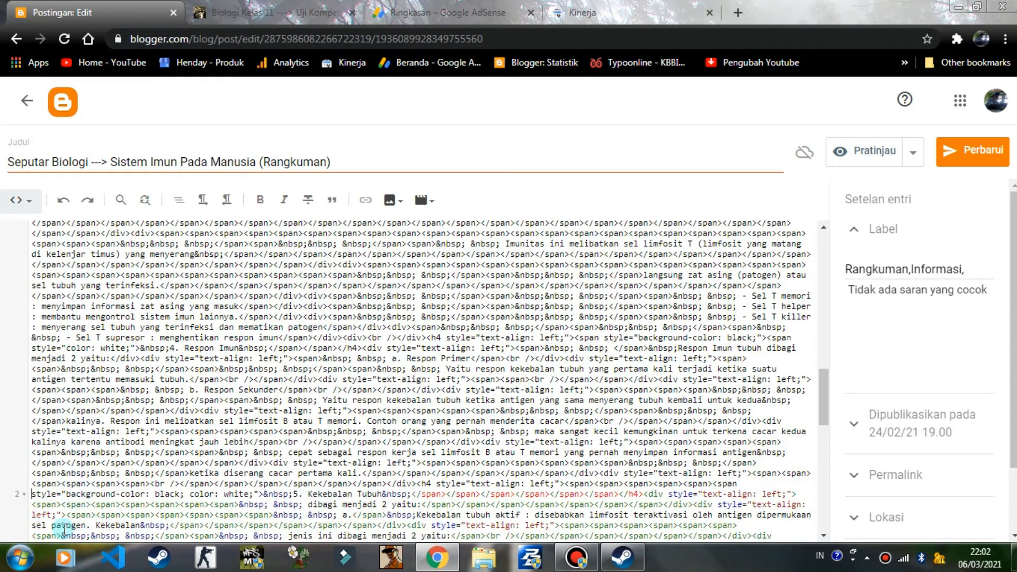
{"action": "key", "text": "Return"}
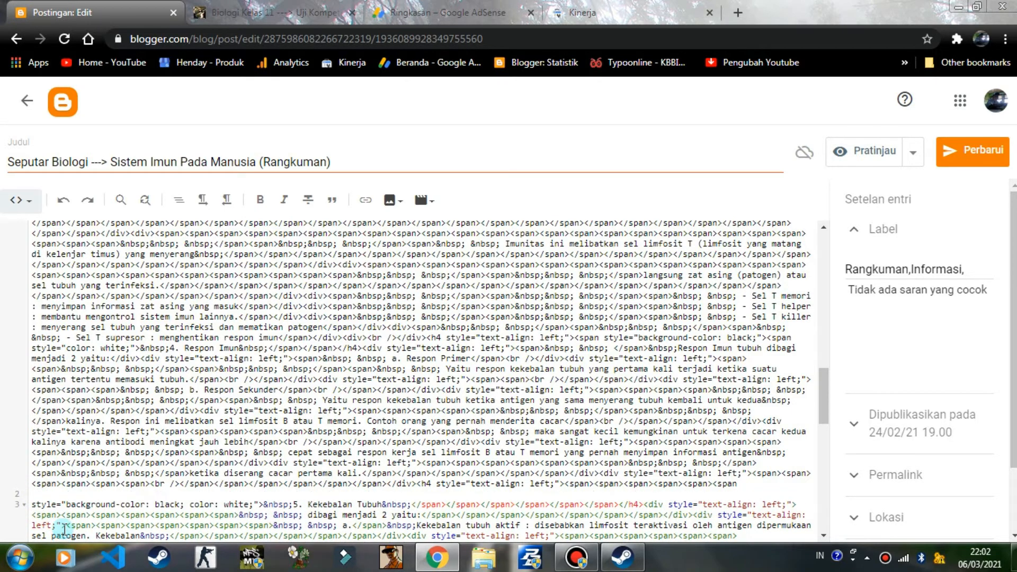
{"action": "left_click", "coordinate": [53, 498]}
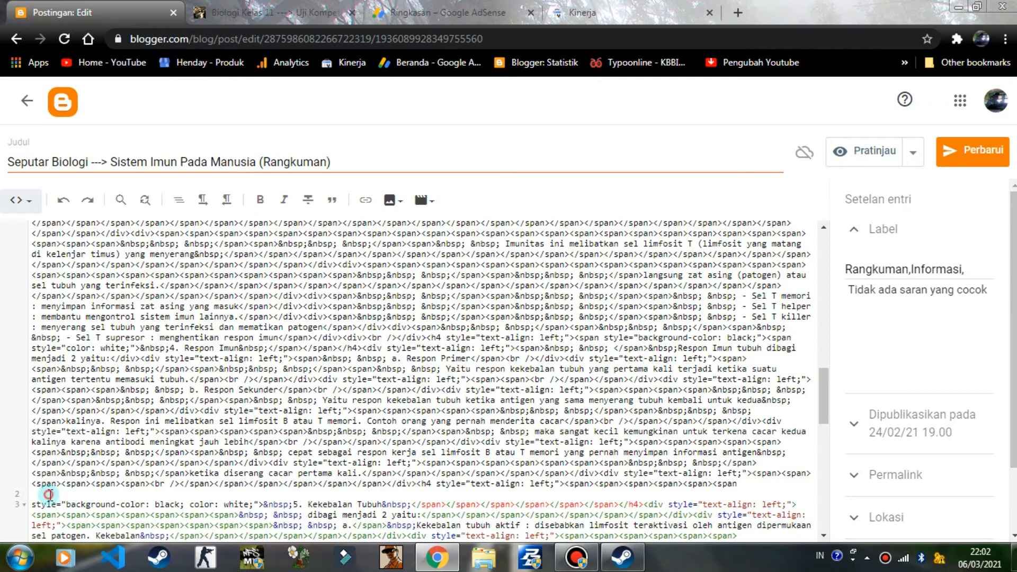
{"action": "key", "text": "ctrl+v"}
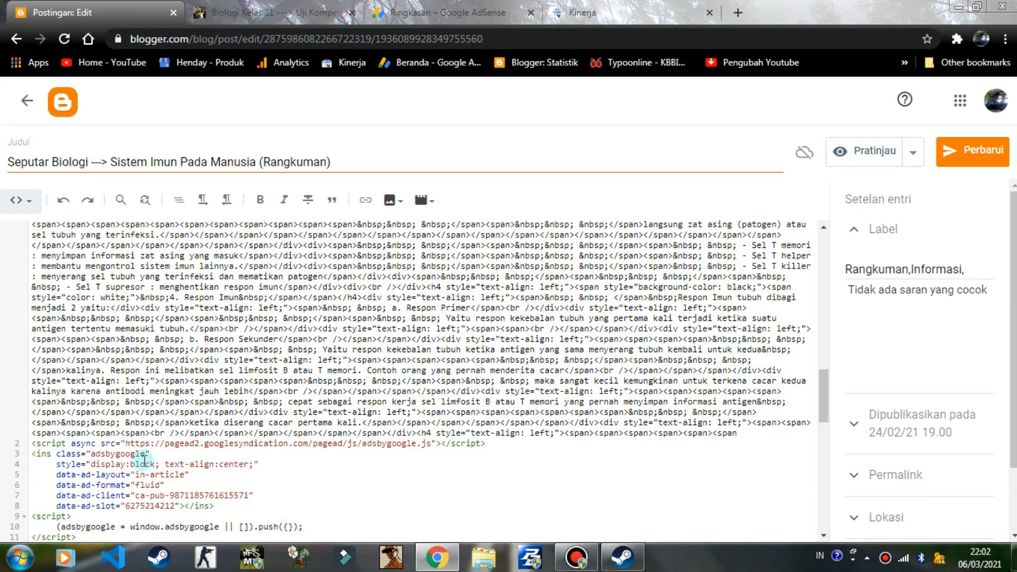
{"action": "scroll", "coordinate": [143, 461], "scroll_direction": "down", "scroll_amount": 3}
{"action": "scroll", "coordinate": [150, 408], "scroll_direction": "up", "scroll_amount": 2}
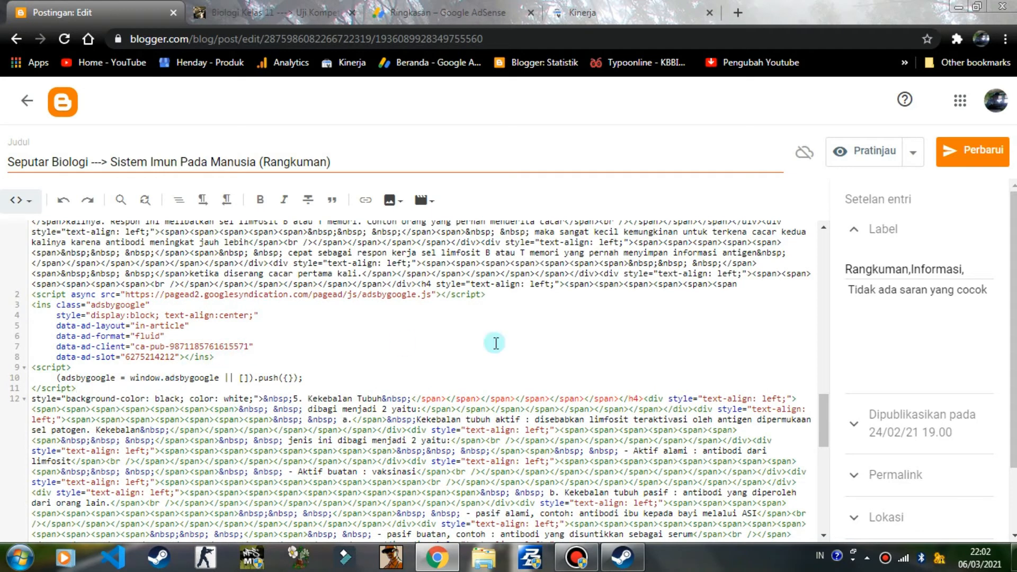
{"action": "left_click", "coordinate": [963, 160]}
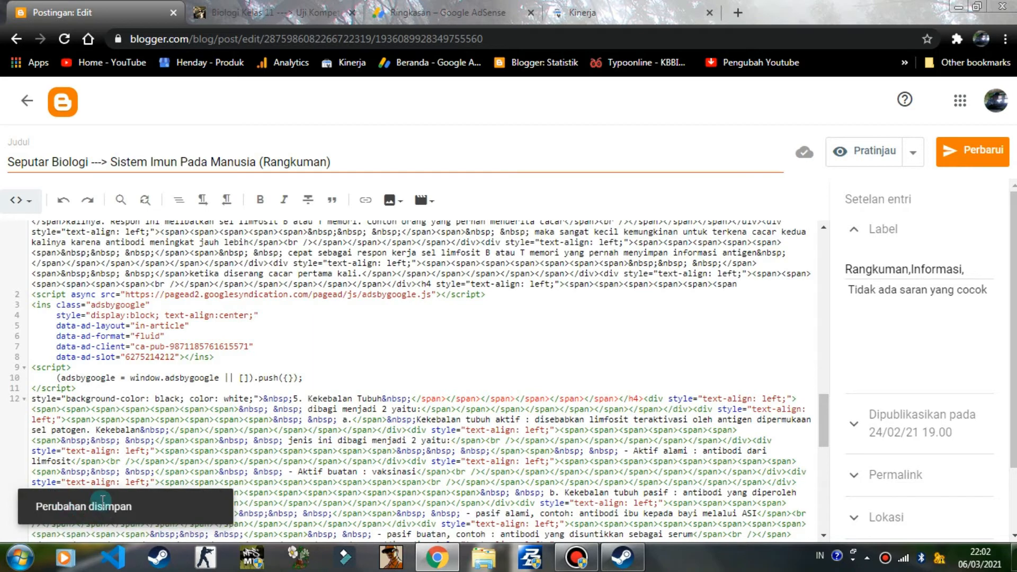
- Leave the post and open the page "Uji kompetensi Jamur" from the blog's pages list for editing
{"action": "left_click", "coordinate": [26, 101]}
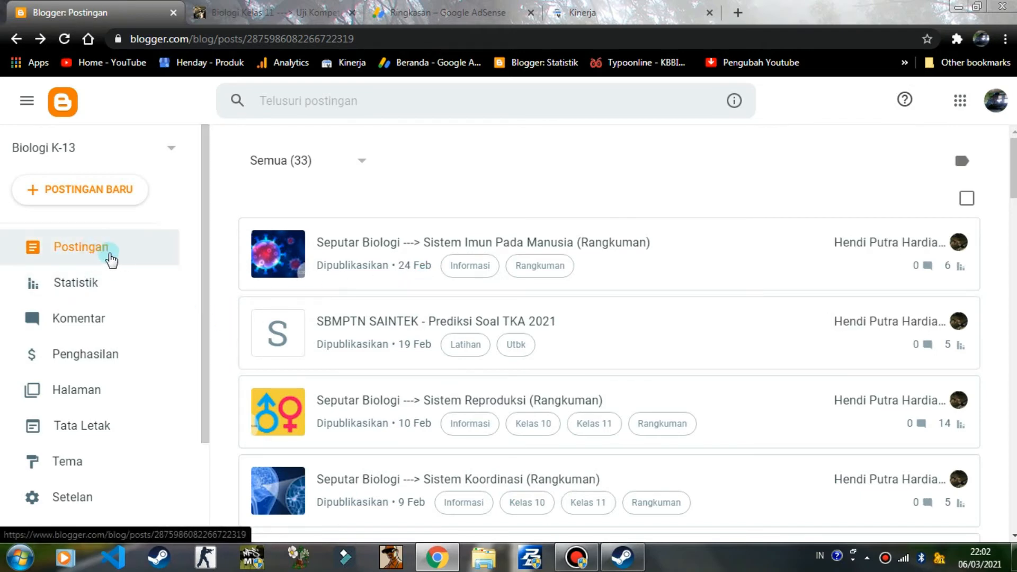
{"action": "left_click", "coordinate": [75, 395]}
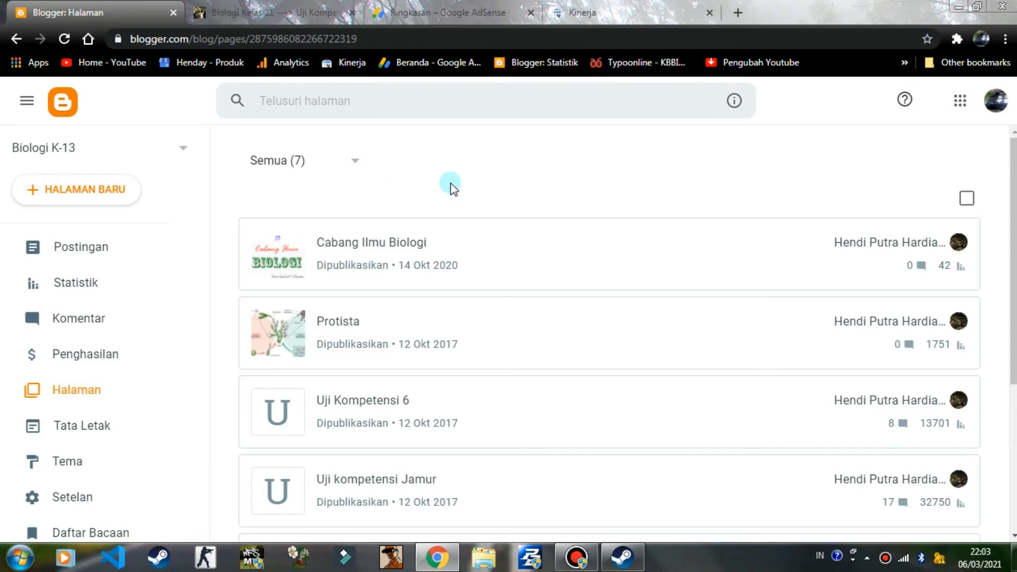
{"action": "scroll", "coordinate": [459, 228], "scroll_direction": "down", "scroll_amount": 1}
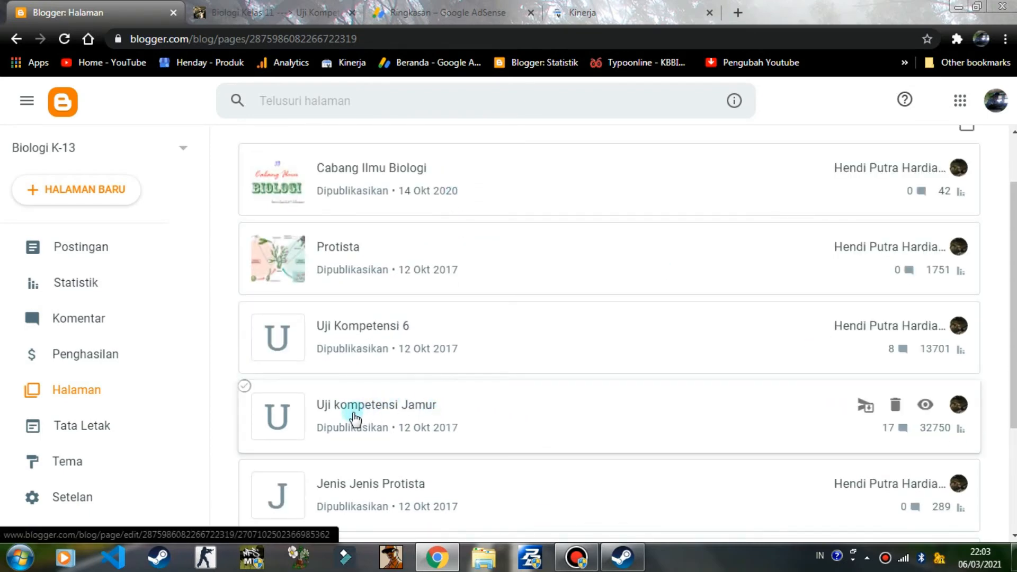
{"action": "left_click", "coordinate": [511, 409]}
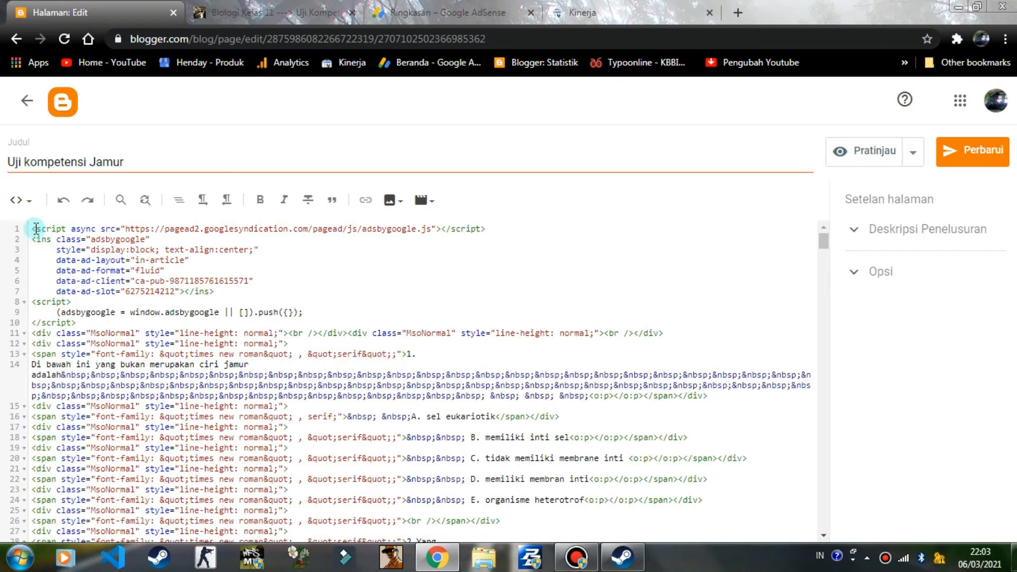
- Compare the start of the page in writing view with its HTML and highlight the ad code above question 1
{"action": "left_click", "coordinate": [21, 200]}
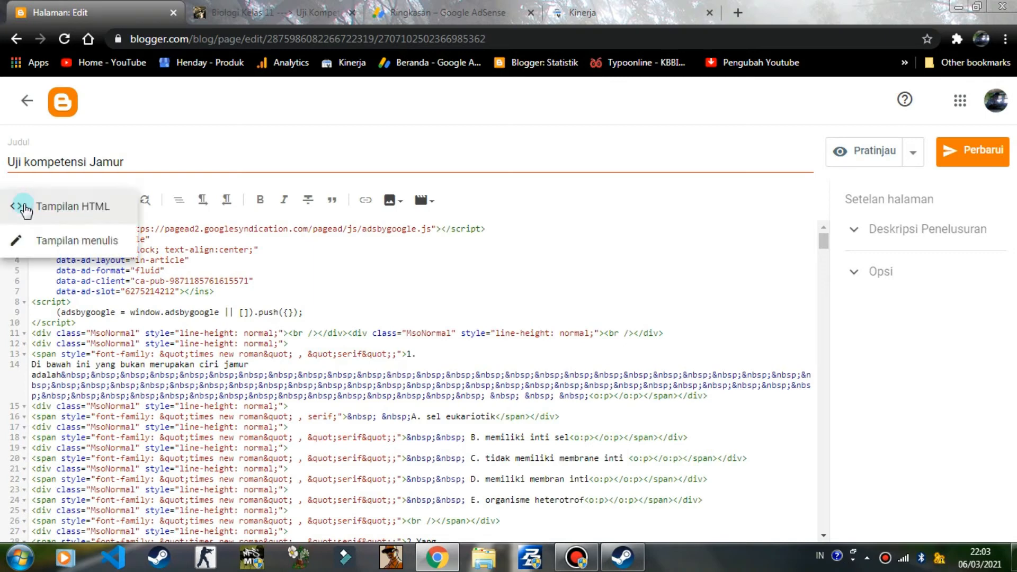
{"action": "left_click", "coordinate": [47, 236]}
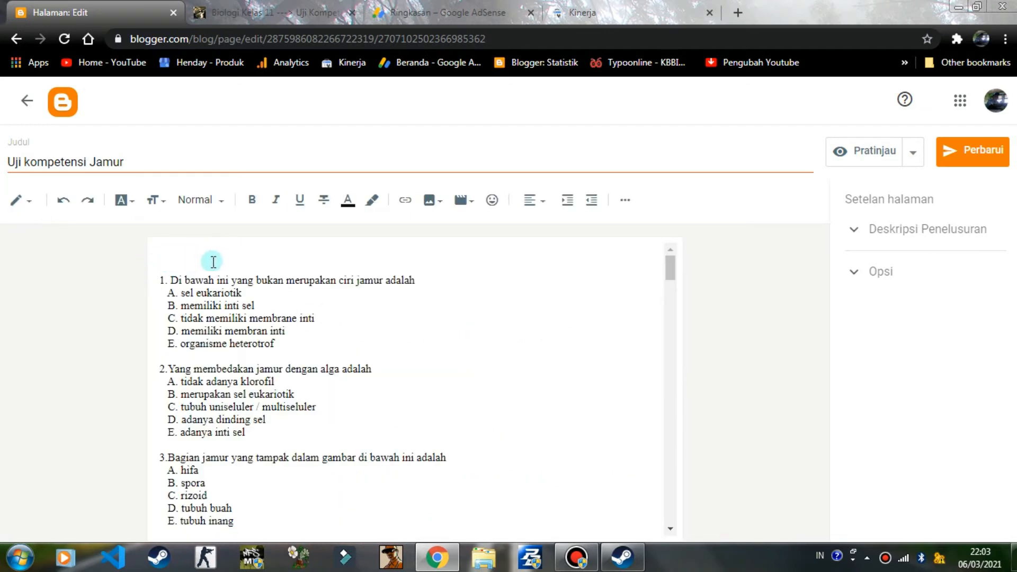
{"action": "left_click", "coordinate": [18, 200]}
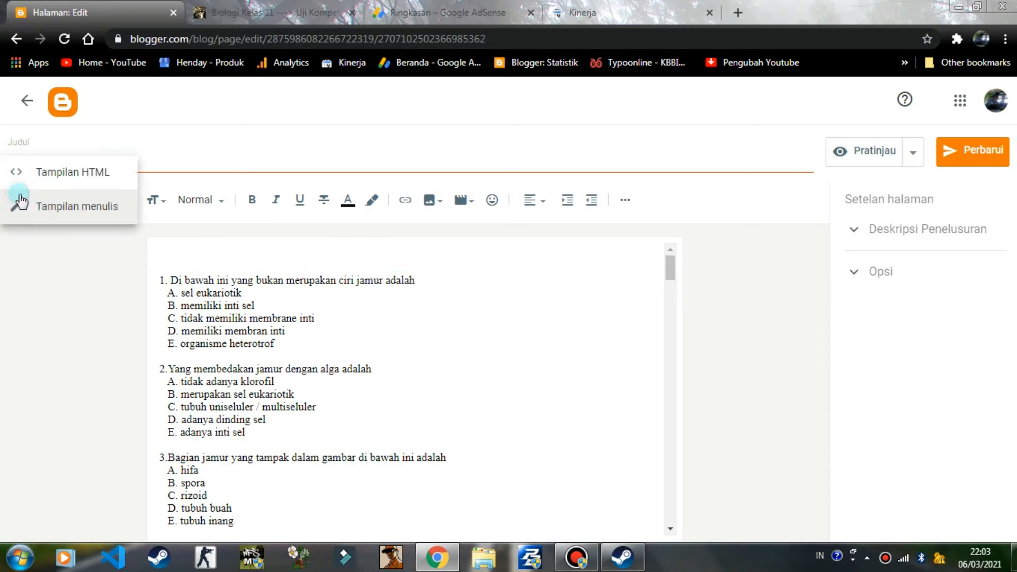
{"action": "left_click", "coordinate": [77, 187]}
{"action": "left_click_drag", "start_coordinate": [31, 228], "coordinate": [366, 281]}
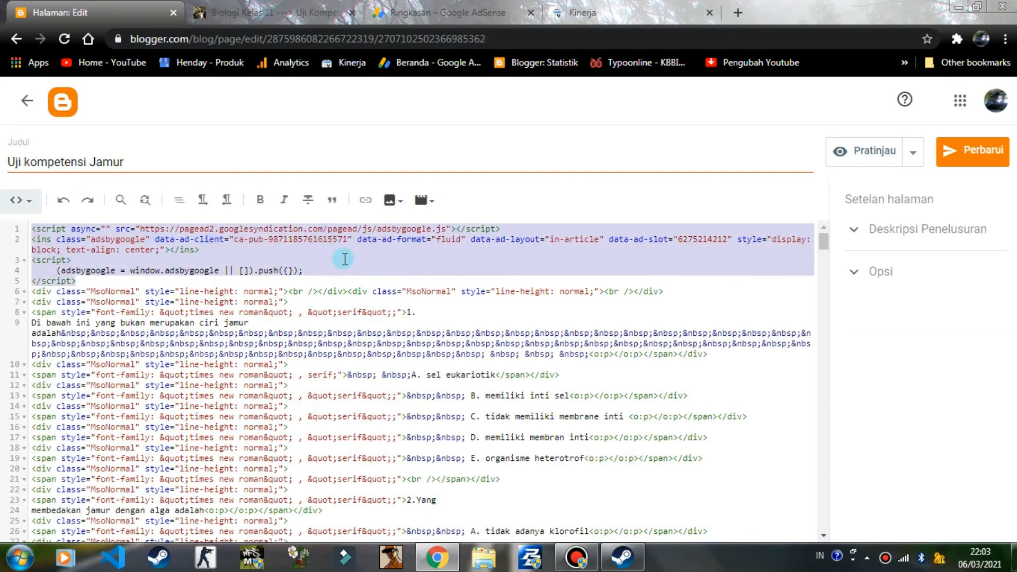
{"action": "left_click", "coordinate": [254, 252]}
- Show the page in writing view and find the "Jawaban dan Pembahasan" heading after question 20
{"action": "left_click", "coordinate": [29, 204]}
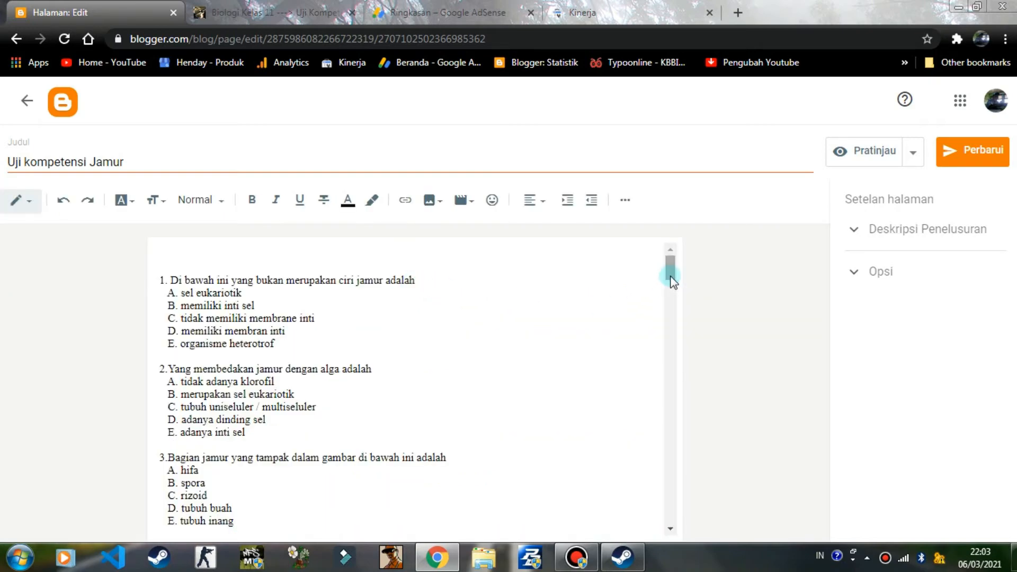
{"action": "left_click_drag", "start_coordinate": [671, 269], "coordinate": [684, 442]}
{"action": "left_click_drag", "start_coordinate": [220, 316], "coordinate": [196, 328]}
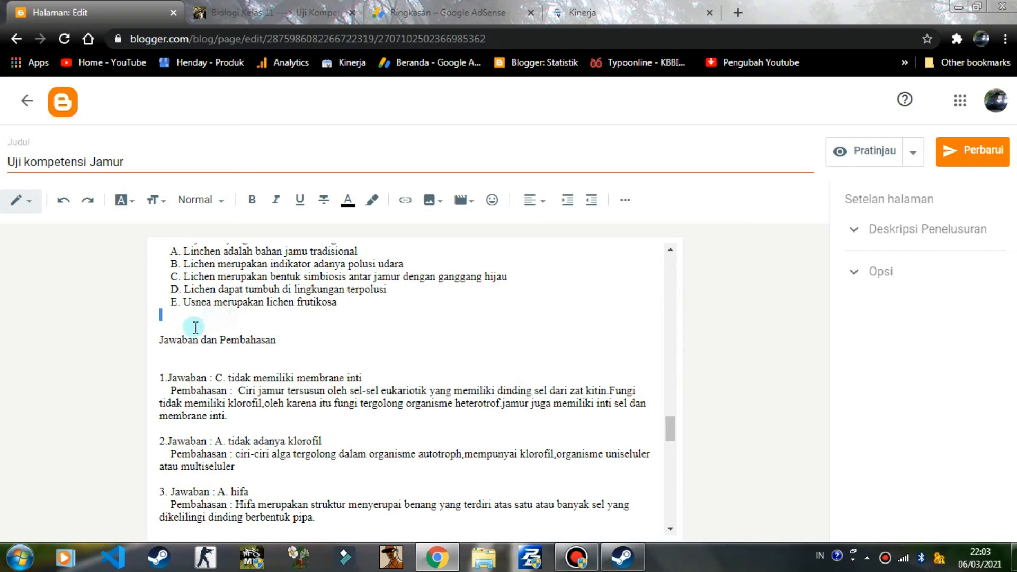
{"action": "left_click", "coordinate": [20, 201]}
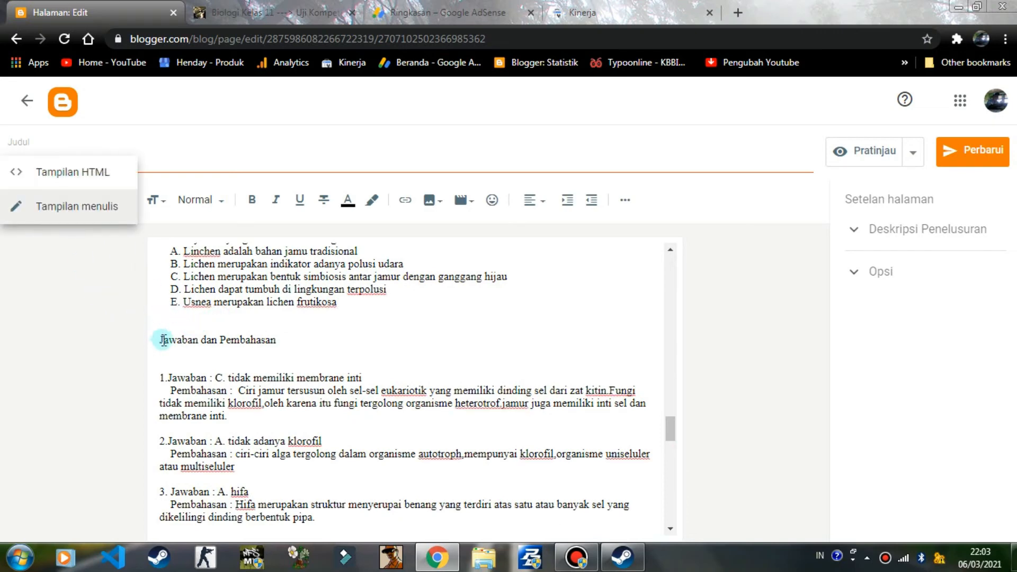
{"action": "left_click_drag", "start_coordinate": [160, 340], "coordinate": [364, 339]}
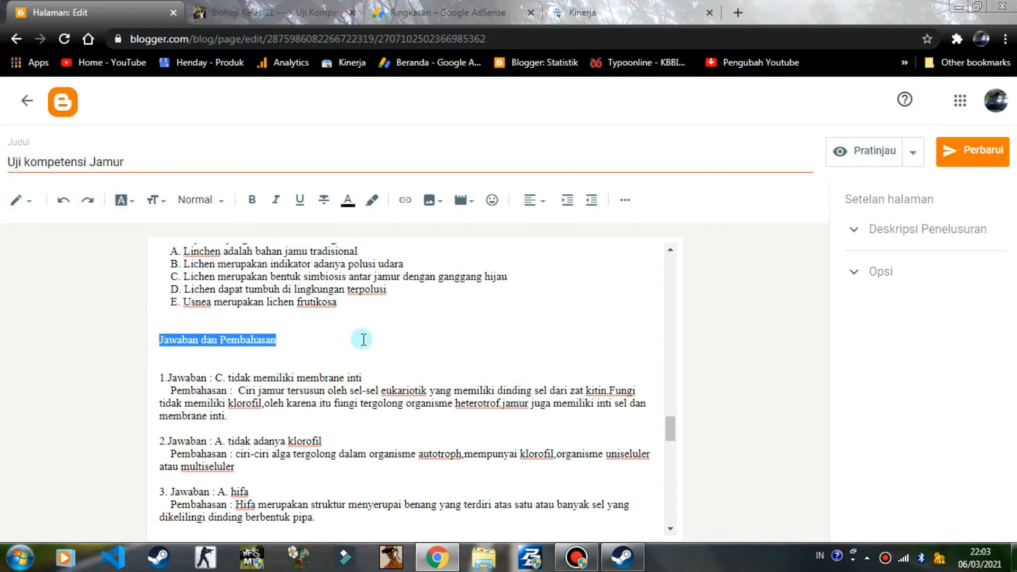
{"action": "left_click", "coordinate": [366, 339]}
- Return the page to HTML view, locate "Jawaban dan Pembahasan" in the code and highlight the ad code directly above it
{"action": "left_click", "coordinate": [20, 201]}
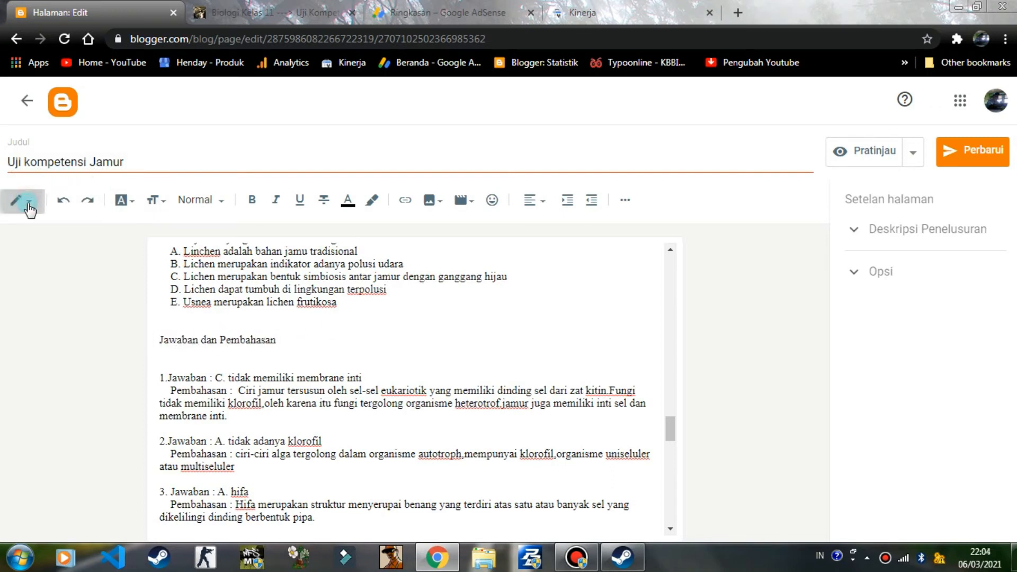
{"action": "left_click", "coordinate": [69, 172]}
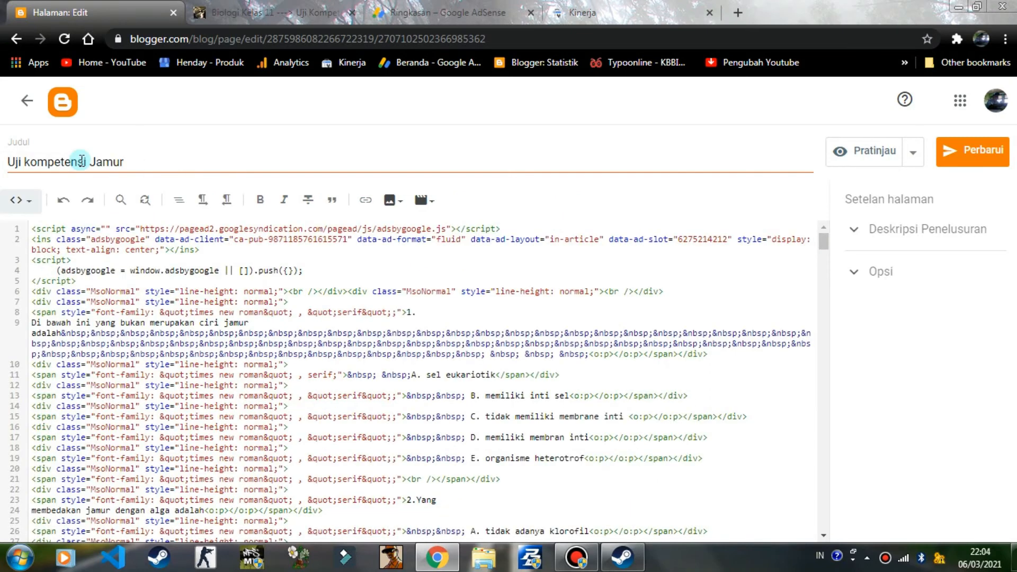
{"action": "scroll", "coordinate": [108, 308], "scroll_direction": "down", "scroll_amount": 20}
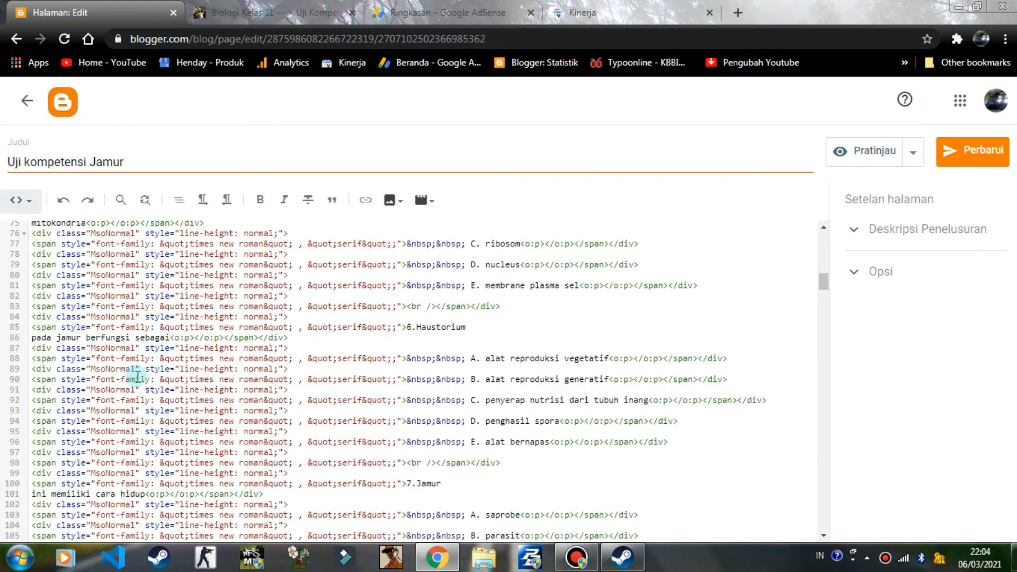
{"action": "scroll", "coordinate": [138, 379], "scroll_direction": "down", "scroll_amount": 15}
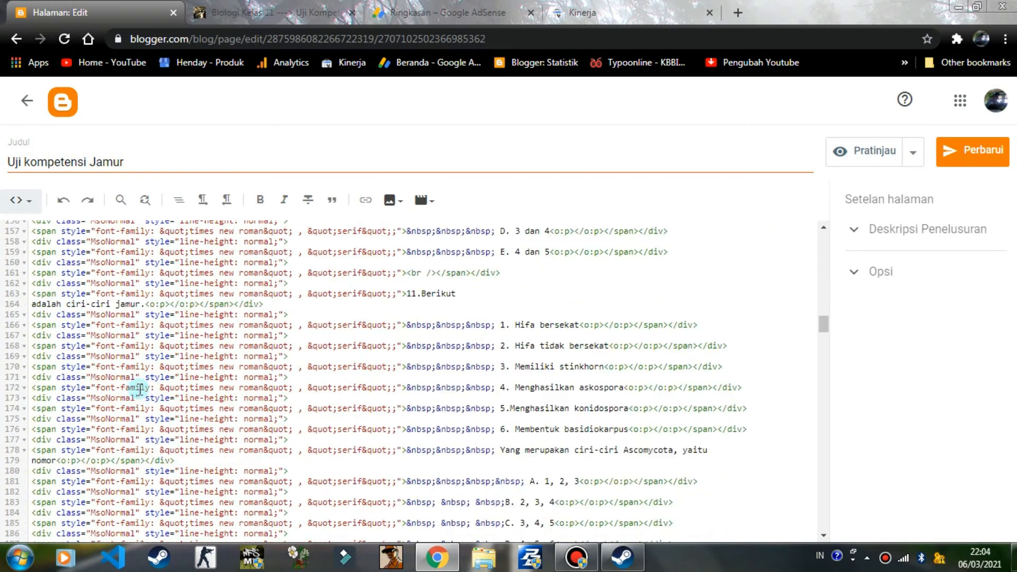
{"action": "scroll", "coordinate": [139, 393], "scroll_direction": "down", "scroll_amount": 17}
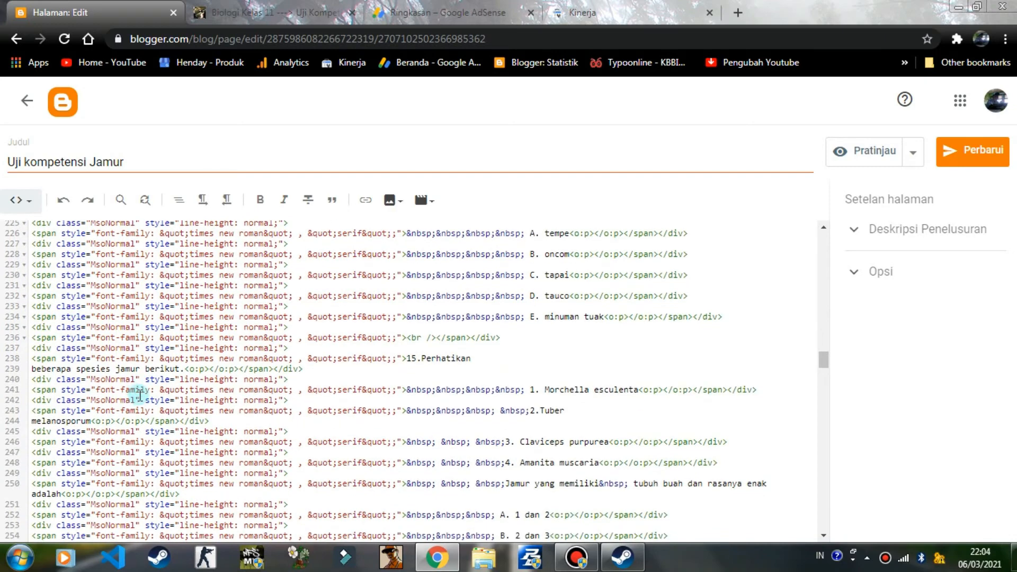
{"action": "scroll", "coordinate": [139, 396], "scroll_direction": "down", "scroll_amount": 6}
{"action": "scroll", "coordinate": [139, 395], "scroll_direction": "down", "scroll_amount": 6}
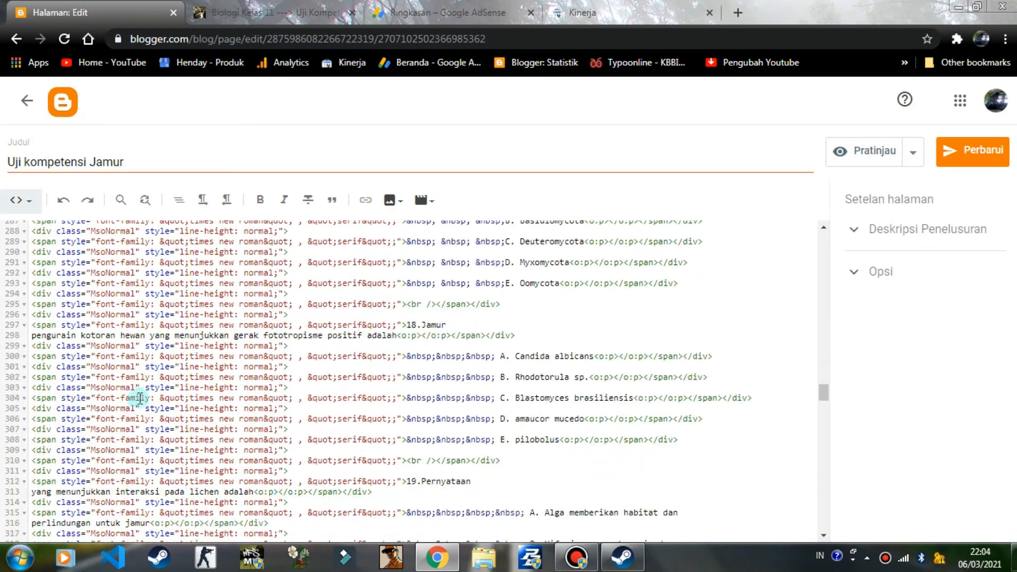
{"action": "scroll", "coordinate": [139, 397], "scroll_direction": "down", "scroll_amount": 4}
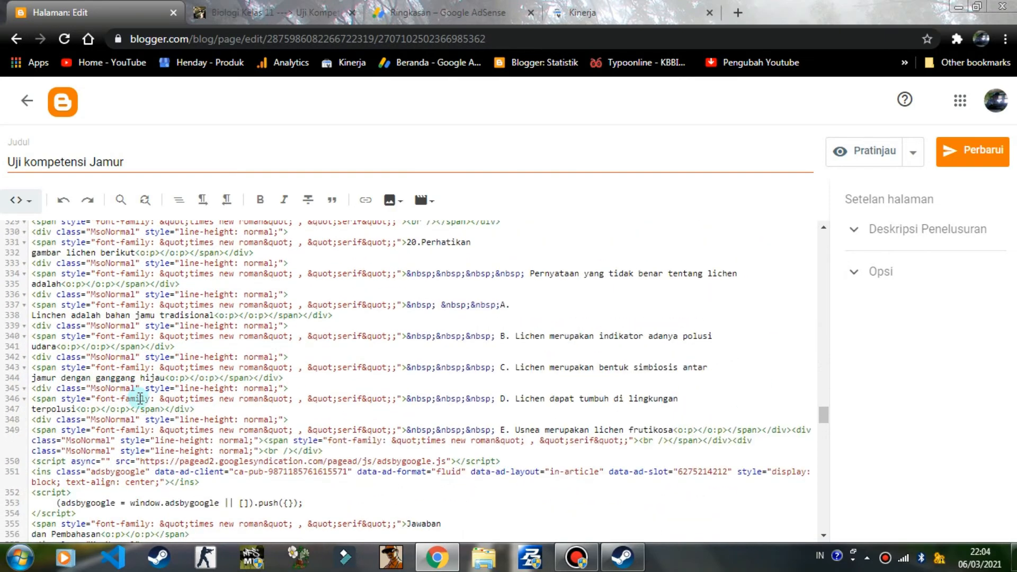
{"action": "scroll", "coordinate": [140, 398], "scroll_direction": "down", "scroll_amount": 3}
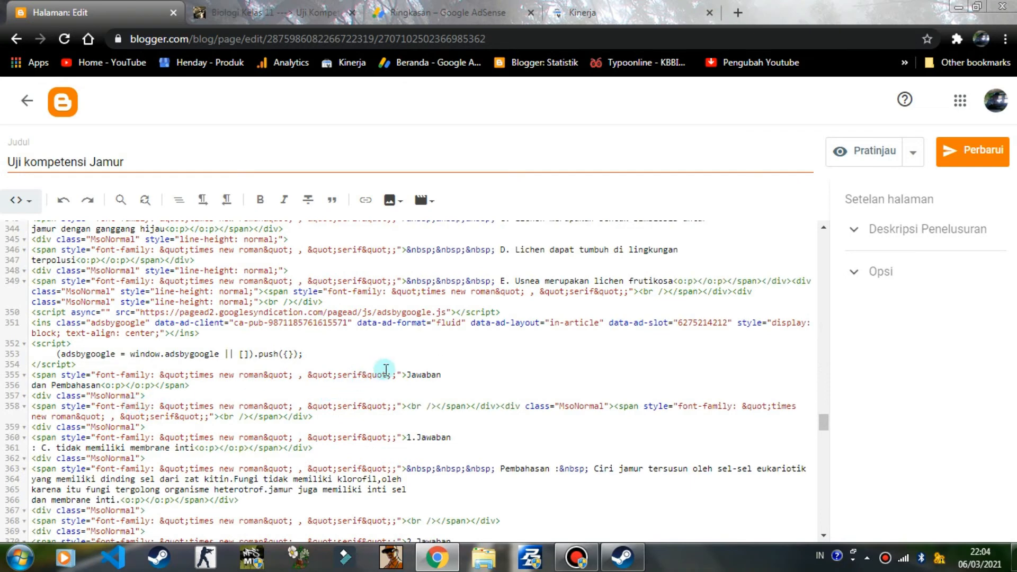
{"action": "left_click_drag", "start_coordinate": [406, 375], "coordinate": [100, 387]}
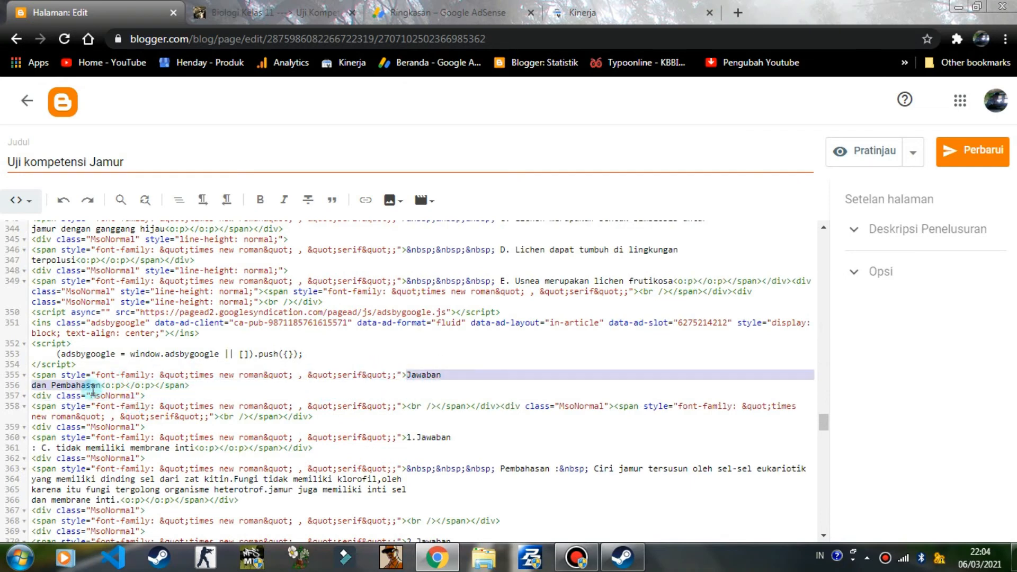
{"action": "left_click", "coordinate": [314, 392]}
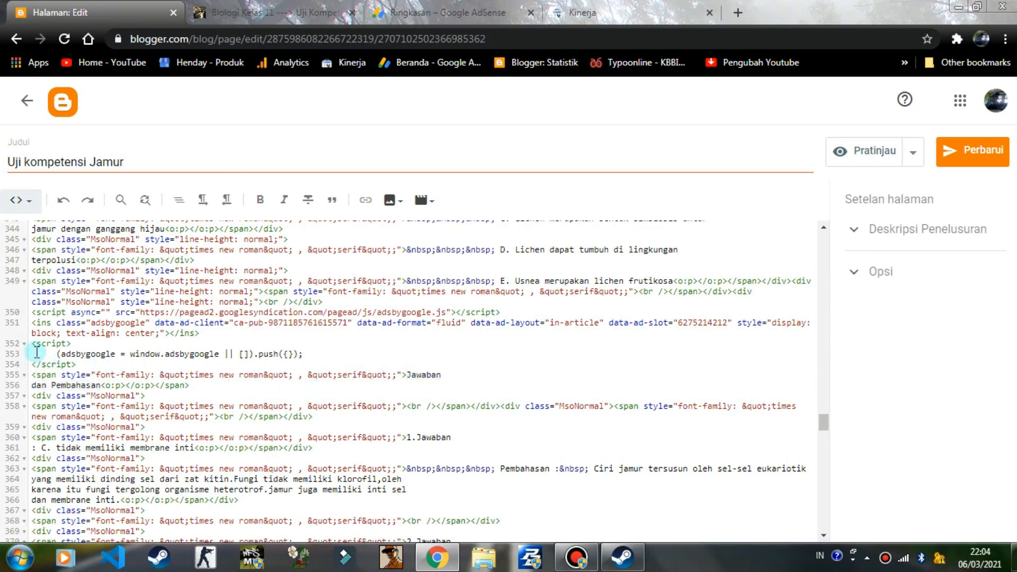
{"action": "left_click_drag", "start_coordinate": [33, 314], "coordinate": [360, 364]}
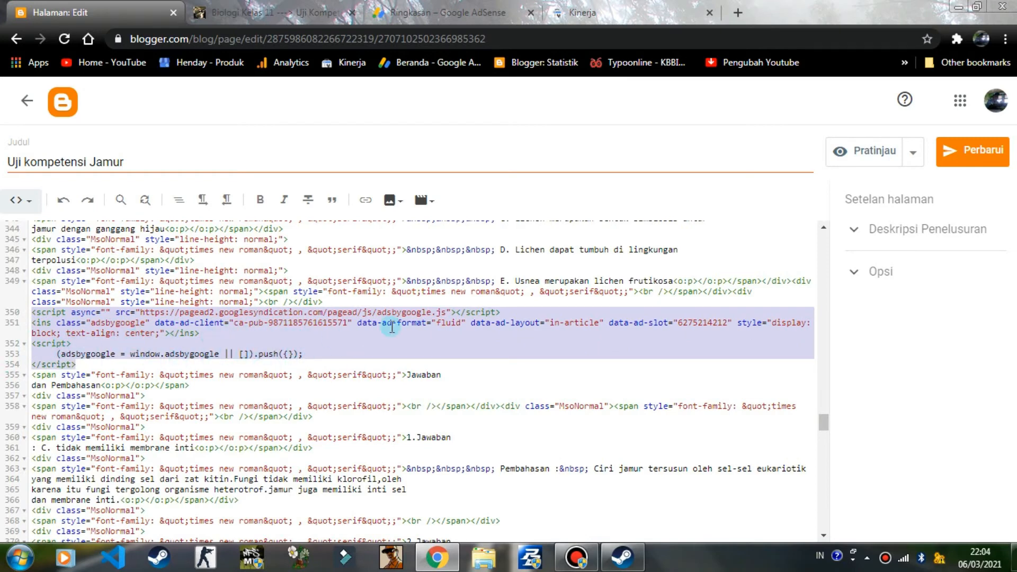
{"action": "left_click", "coordinate": [489, 374]}
- Check the end of the page in writing view and highlight the ad code after the answer to question 20 in HTML view
{"action": "left_click", "coordinate": [32, 203]}
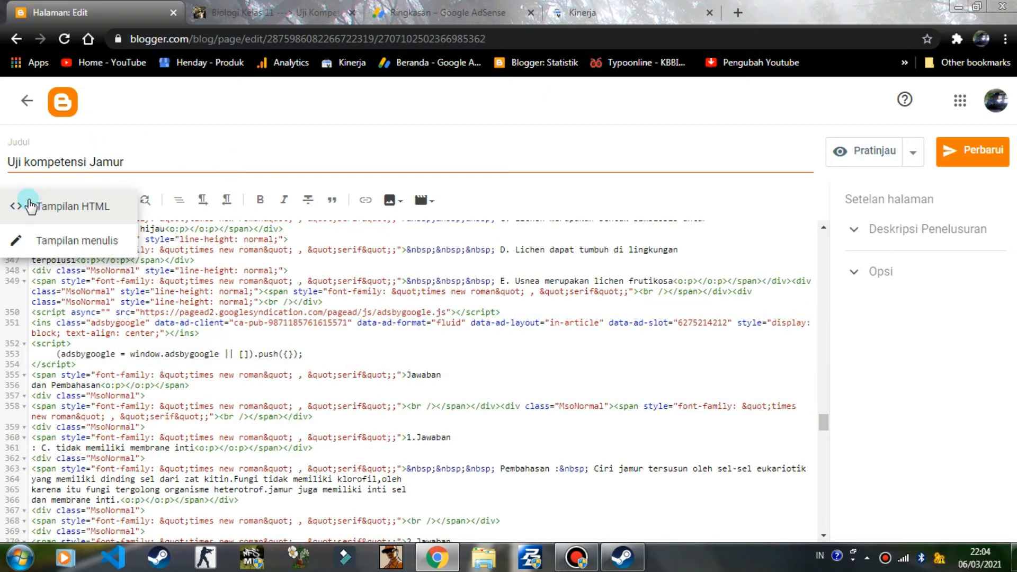
{"action": "left_click", "coordinate": [53, 242]}
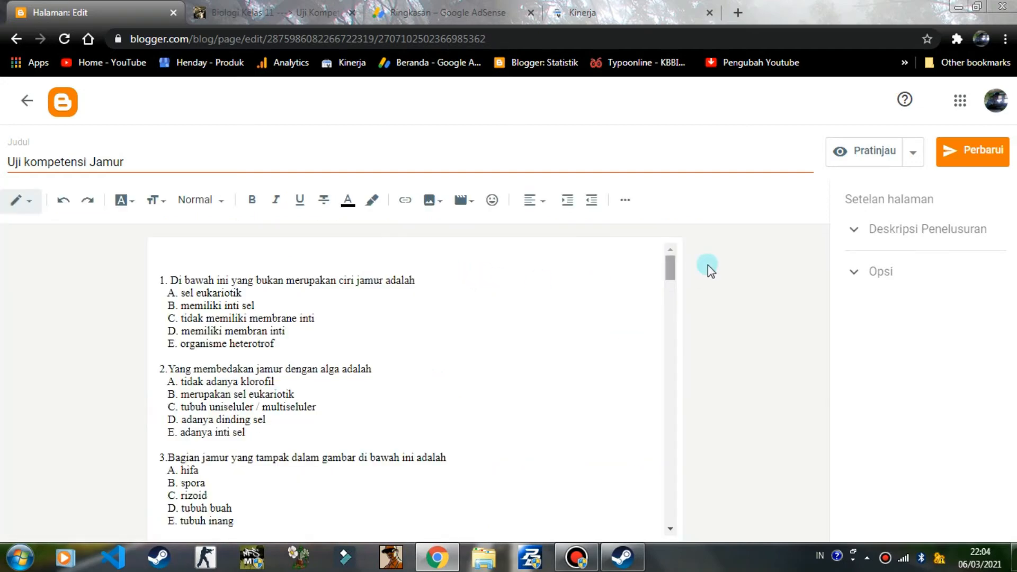
{"action": "left_click_drag", "start_coordinate": [668, 273], "coordinate": [668, 388]}
{"action": "left_click", "coordinate": [673, 528]}
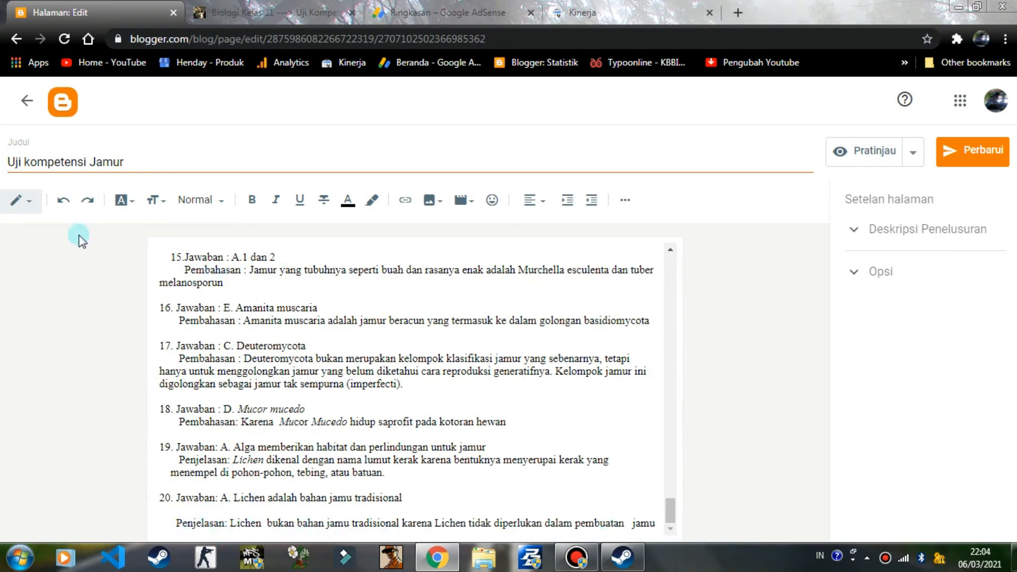
{"action": "left_click", "coordinate": [21, 201]}
{"action": "left_click", "coordinate": [51, 186]}
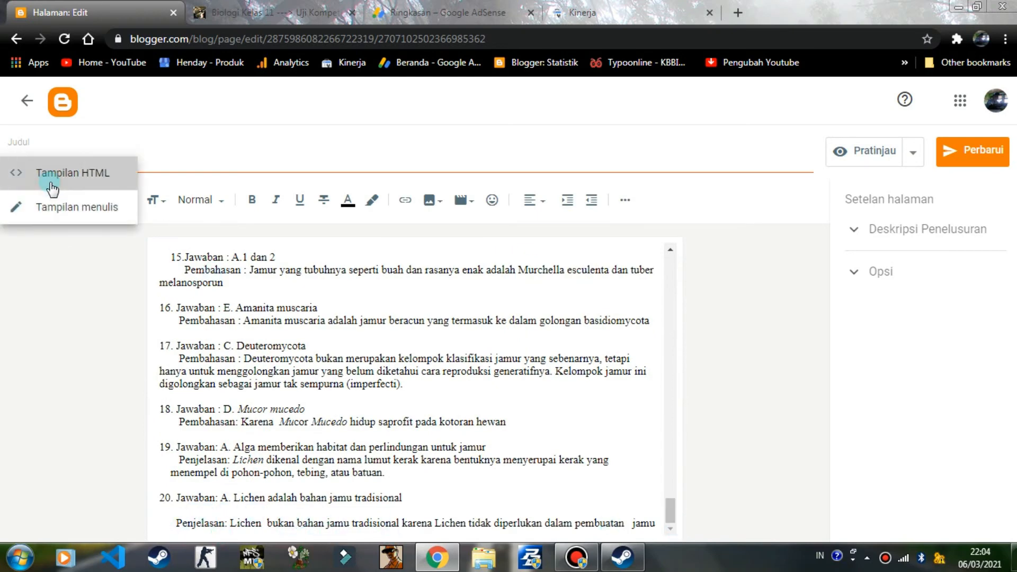
{"action": "left_click_drag", "start_coordinate": [824, 272], "coordinate": [829, 537]}
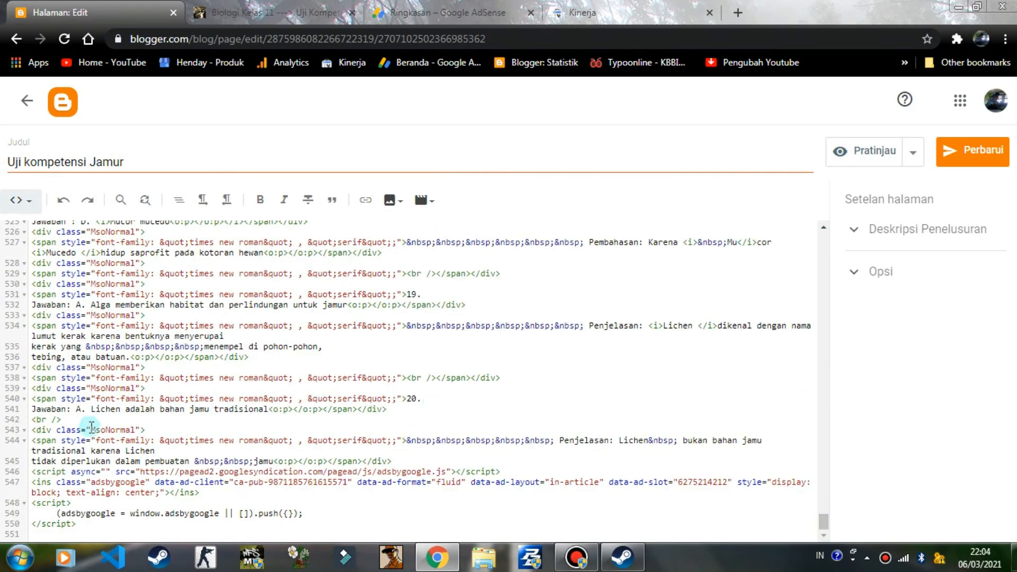
{"action": "left_click_drag", "start_coordinate": [31, 470], "coordinate": [367, 537]}
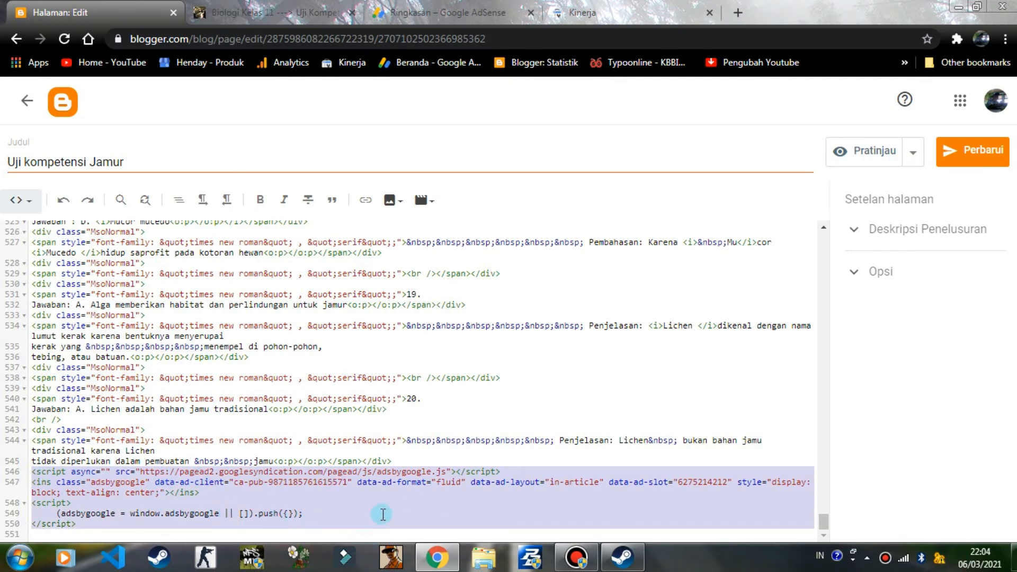
- Clear the code highlight, update the "Uji kompetensi Jamur" page and return to the blog's list of pages
{"action": "left_click", "coordinate": [343, 525]}
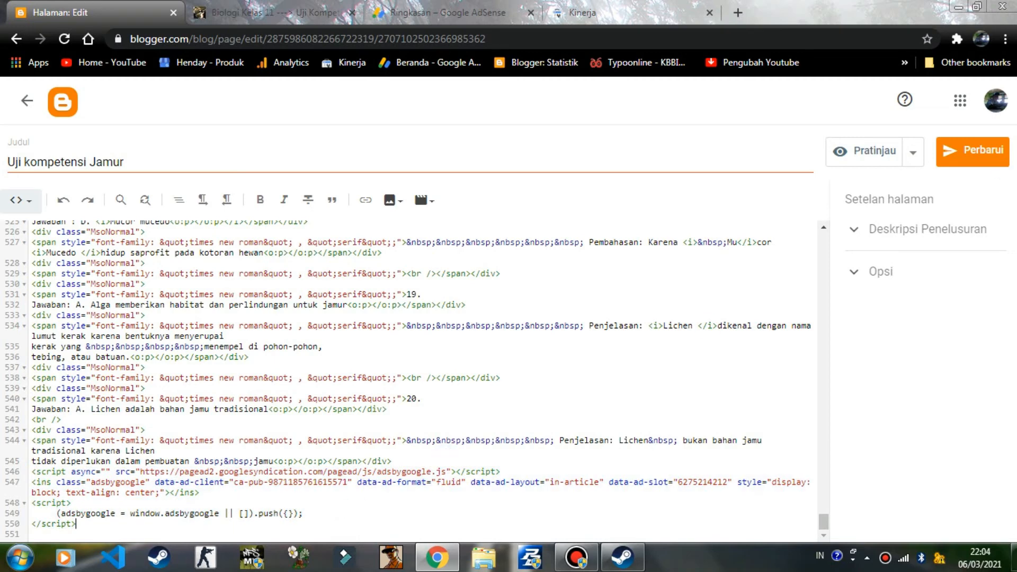
{"action": "left_click", "coordinate": [985, 151]}
{"action": "left_click", "coordinate": [28, 101]}
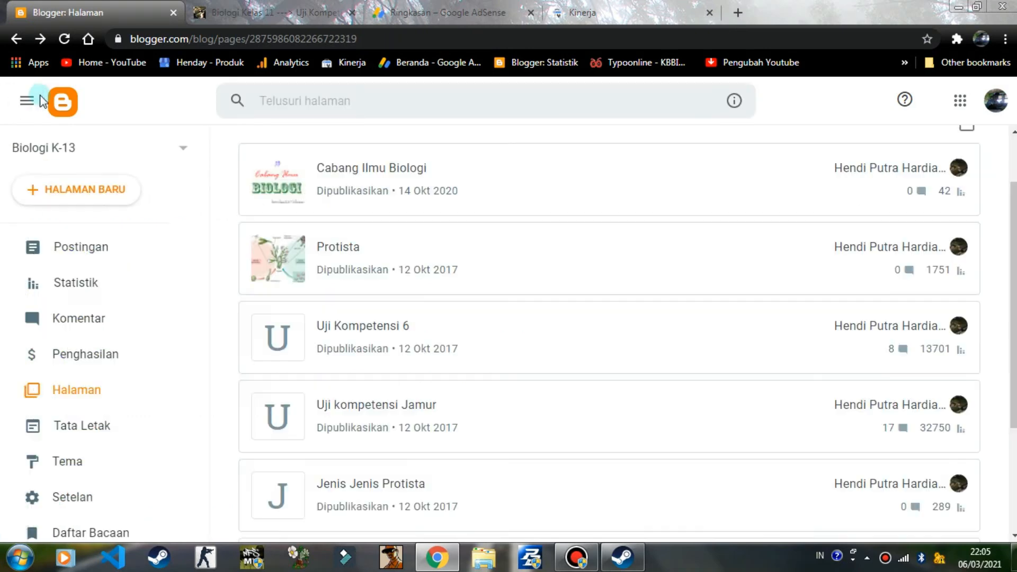
- Open the live "Uji kompetensi Jamur" page from the blog's Pages links and check the ad above question 1
{"action": "left_click", "coordinate": [282, 7]}
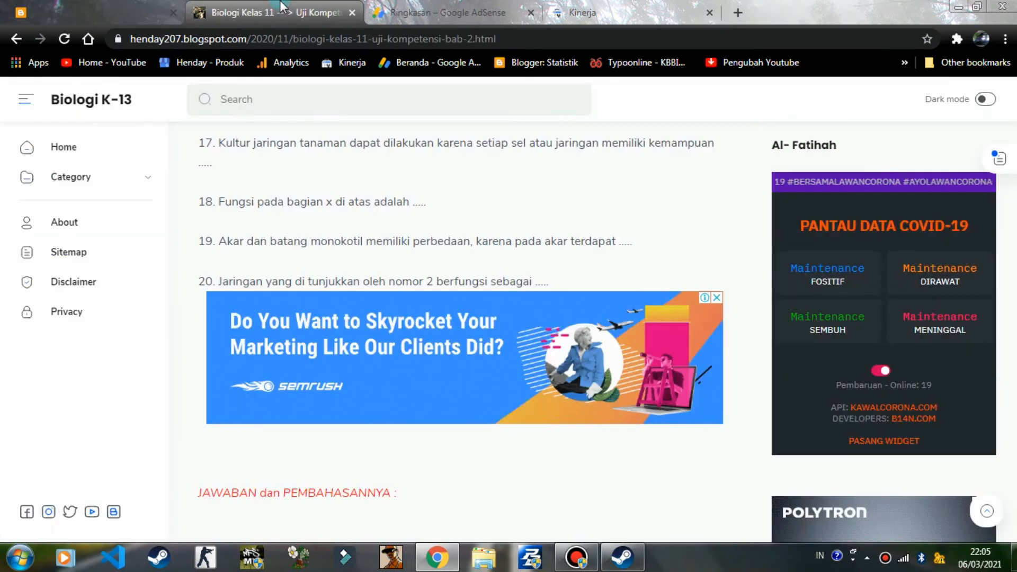
{"action": "scroll", "coordinate": [609, 222], "scroll_direction": "up", "scroll_amount": 10}
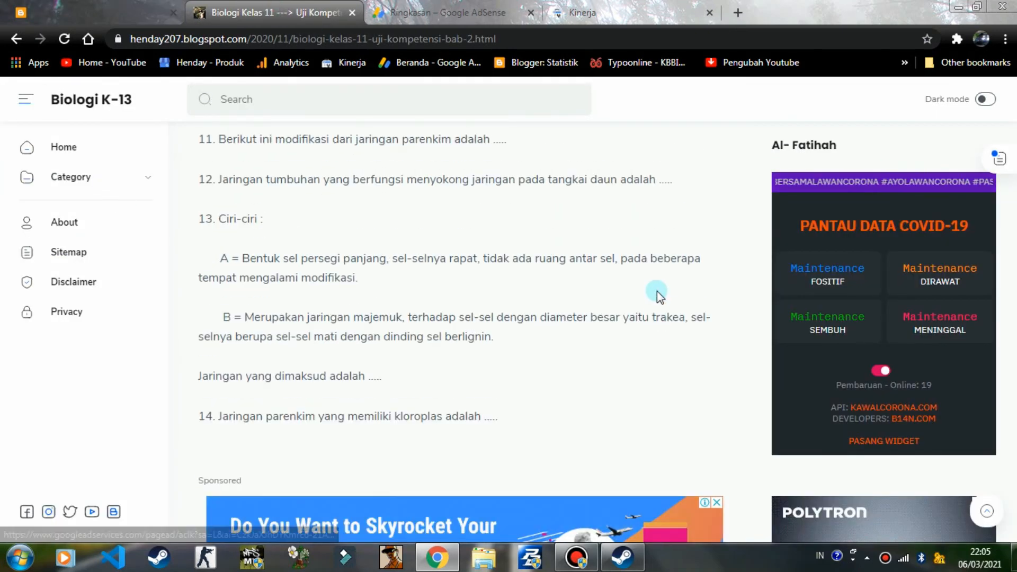
{"action": "scroll", "coordinate": [657, 291], "scroll_direction": "up", "scroll_amount": 10}
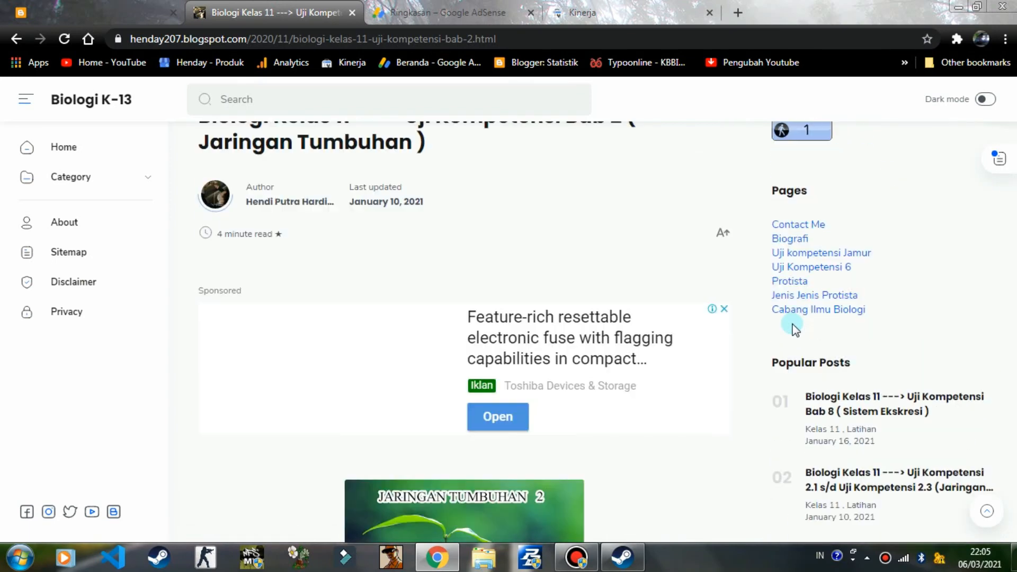
{"action": "left_click", "coordinate": [799, 259]}
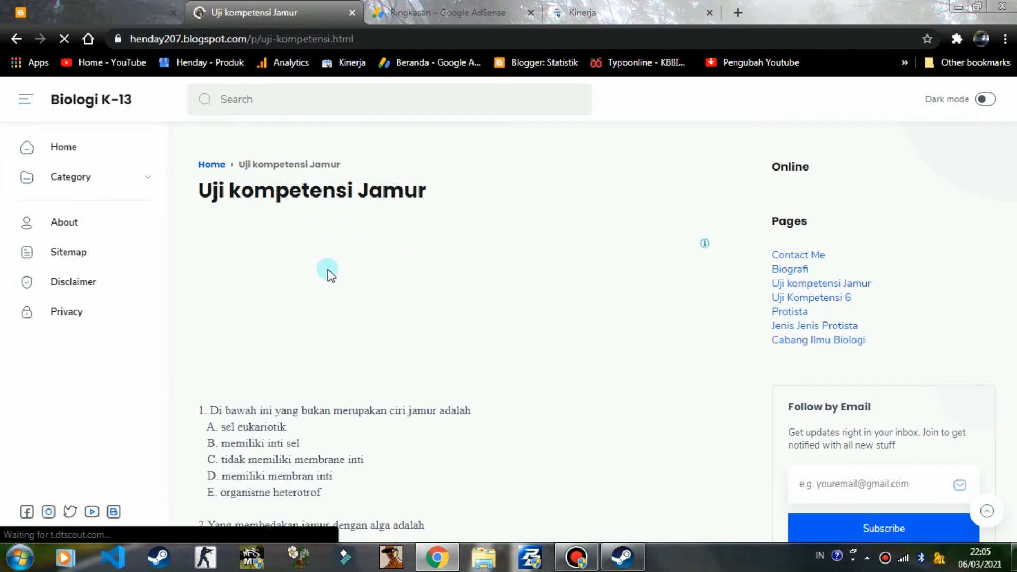
{"action": "scroll", "coordinate": [337, 415], "scroll_direction": "down", "scroll_amount": 15}
{"action": "scroll", "coordinate": [337, 414], "scroll_direction": "down", "scroll_amount": 20}
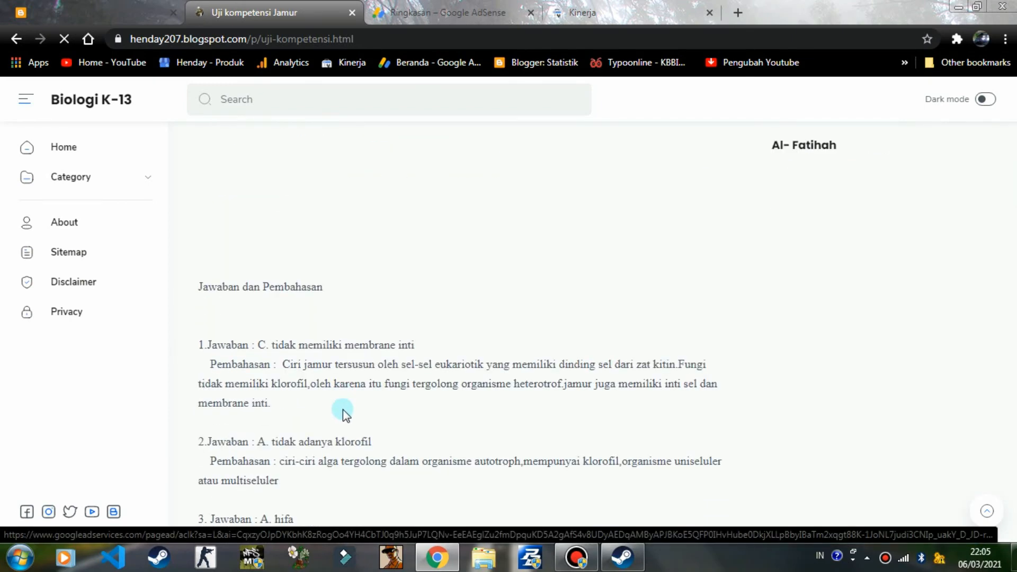
{"action": "scroll", "coordinate": [342, 413], "scroll_direction": "up", "scroll_amount": 20}
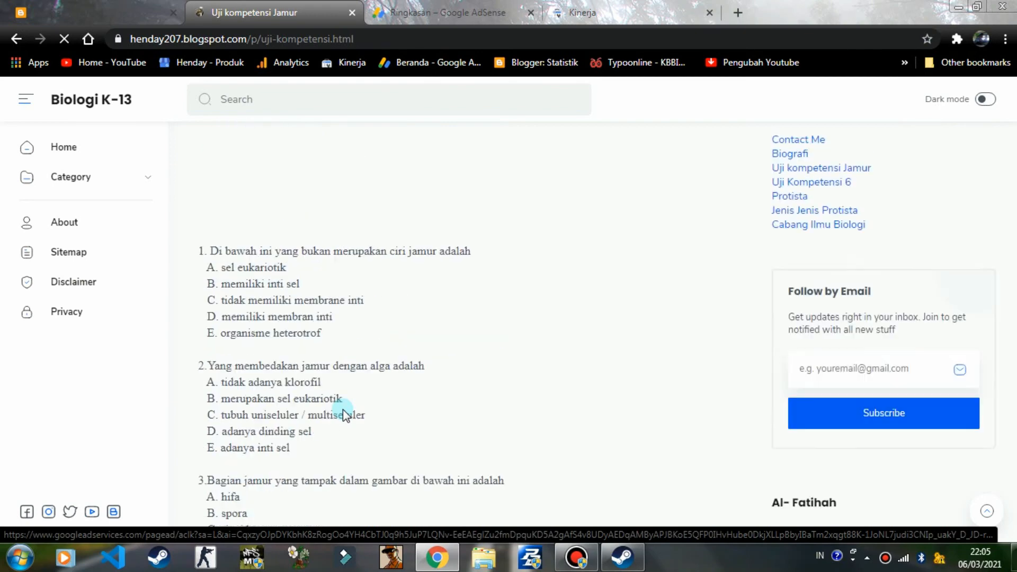
{"action": "scroll", "coordinate": [343, 413], "scroll_direction": "up", "scroll_amount": 3}
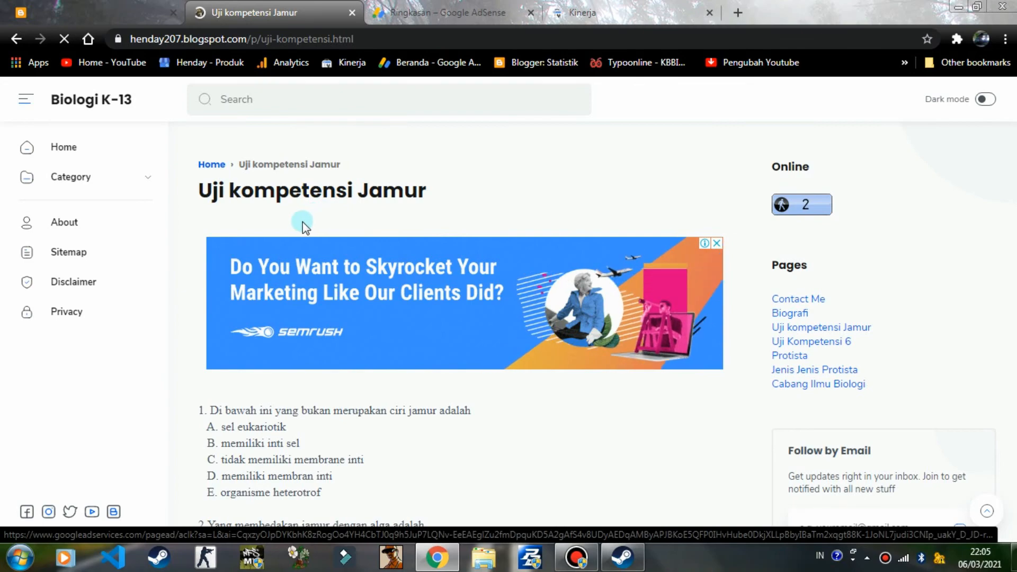
- Check the live ad placements above "Jawaban dan Pembahasan" and after the answer to question 20
{"action": "scroll", "coordinate": [352, 373], "scroll_direction": "down", "scroll_amount": 15}
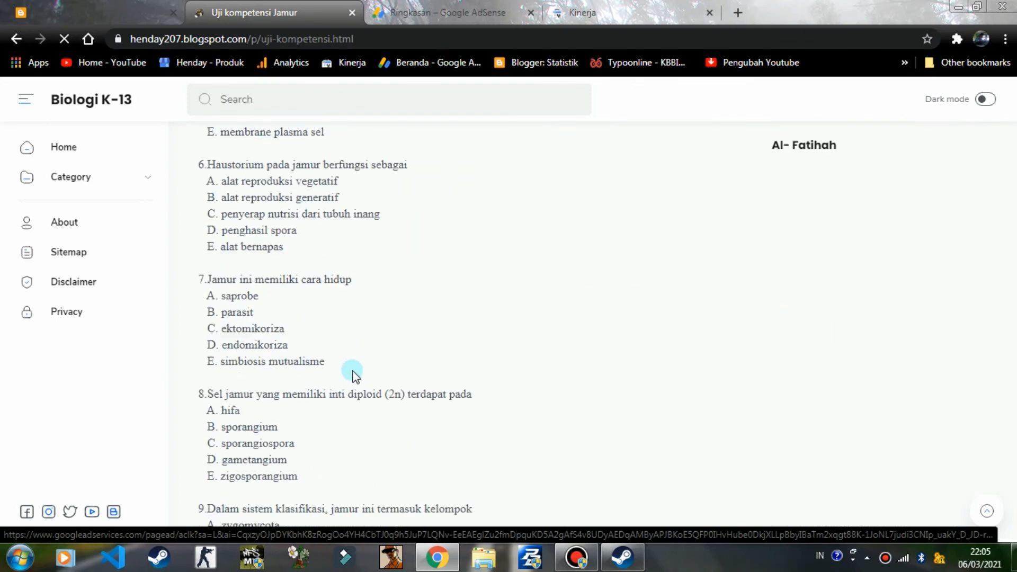
{"action": "scroll", "coordinate": [352, 374], "scroll_direction": "down", "scroll_amount": 20}
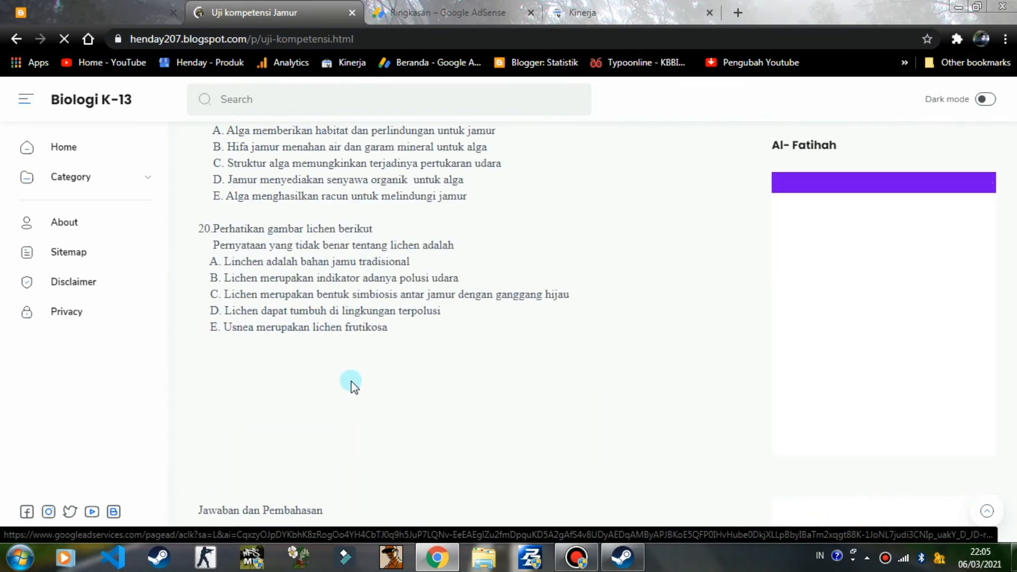
{"action": "scroll", "coordinate": [354, 386], "scroll_direction": "down", "scroll_amount": 5}
{"action": "scroll", "coordinate": [360, 318], "scroll_direction": "up", "scroll_amount": 6}
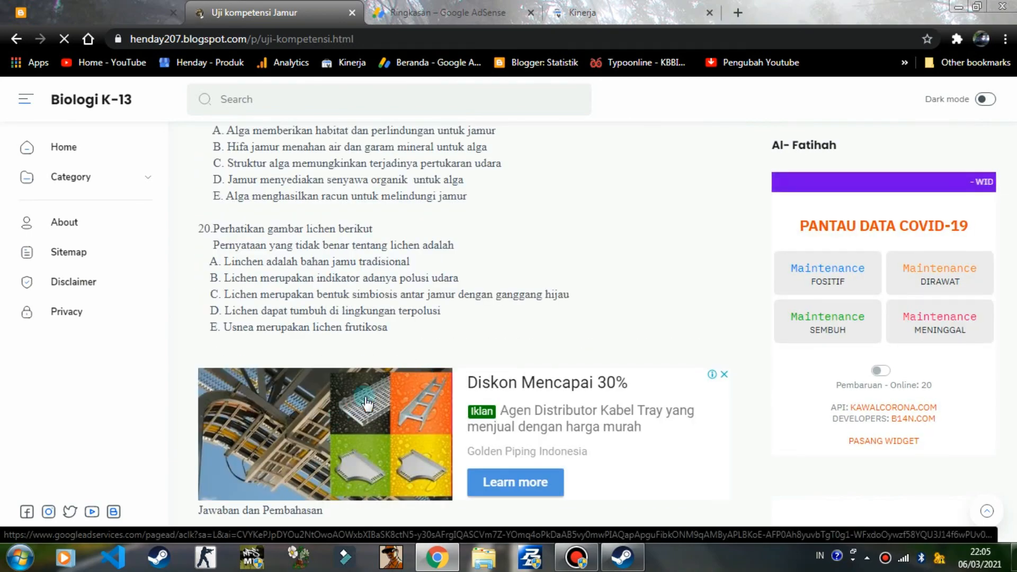
{"action": "scroll", "coordinate": [366, 404], "scroll_direction": "down", "scroll_amount": 10}
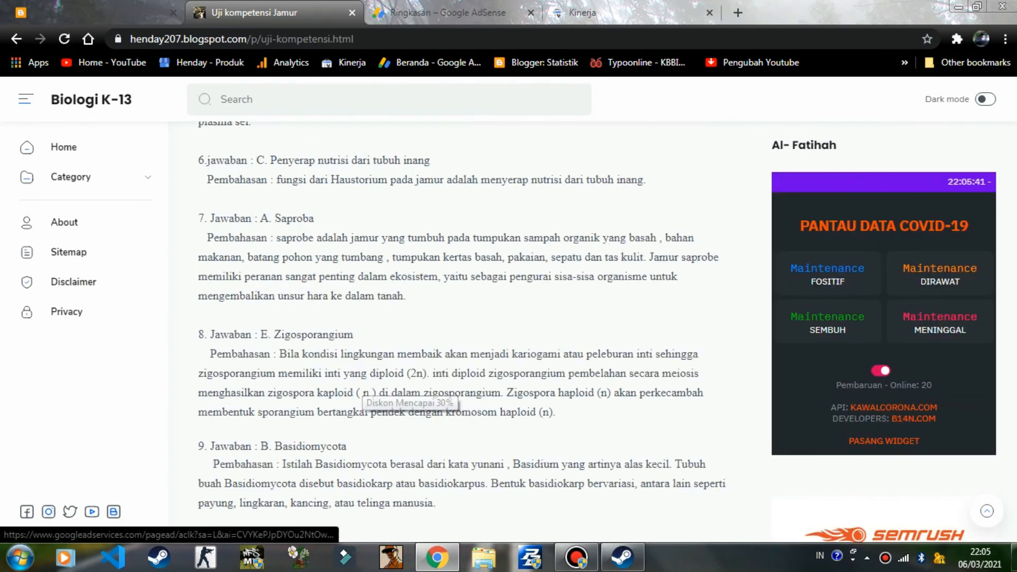
{"action": "scroll", "coordinate": [424, 402], "scroll_direction": "down", "scroll_amount": 10}
{"action": "scroll", "coordinate": [504, 404], "scroll_direction": "down", "scroll_amount": 5}
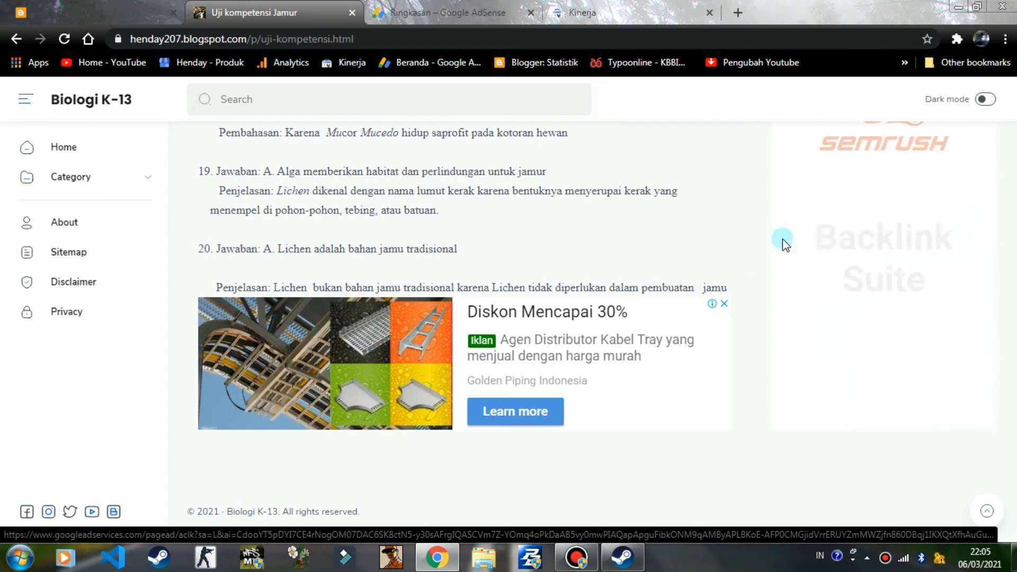
{"action": "scroll", "coordinate": [847, 244], "scroll_direction": "up", "scroll_amount": 4}
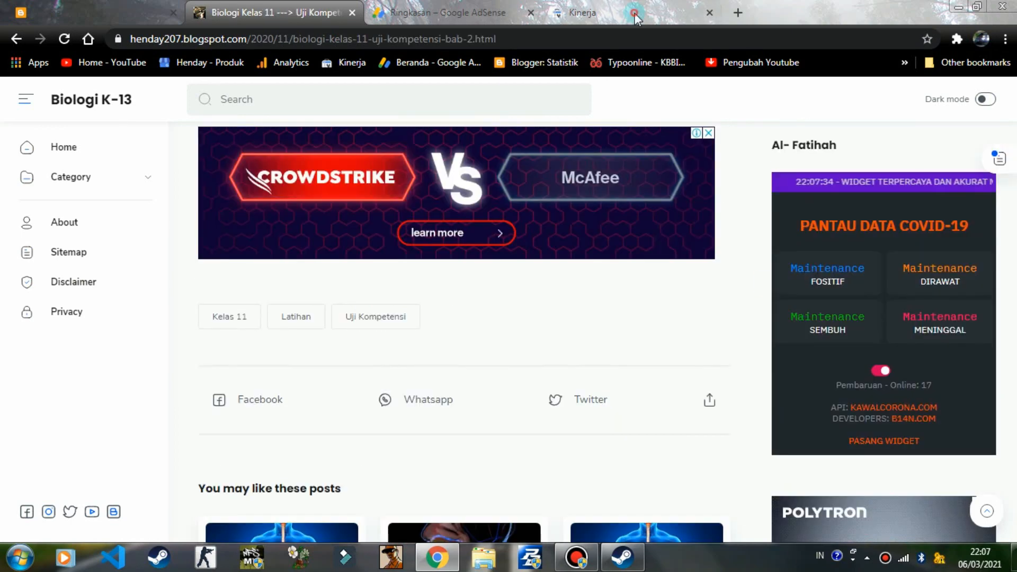
{"action": "left_click", "coordinate": [640, 13]}
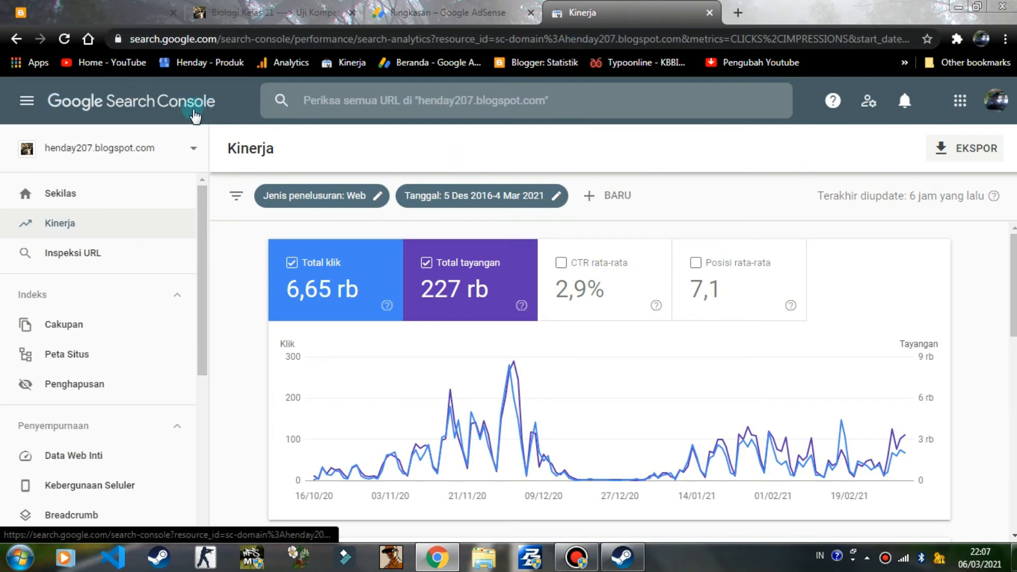
{"action": "mouse_move", "coordinate": [201, 223]}
{"action": "left_mouse_down"}
{"action": "mouse_move", "coordinate": [200, 390]}
{"action": "mouse_move", "coordinate": [199, 220]}
{"action": "left_mouse_up"}
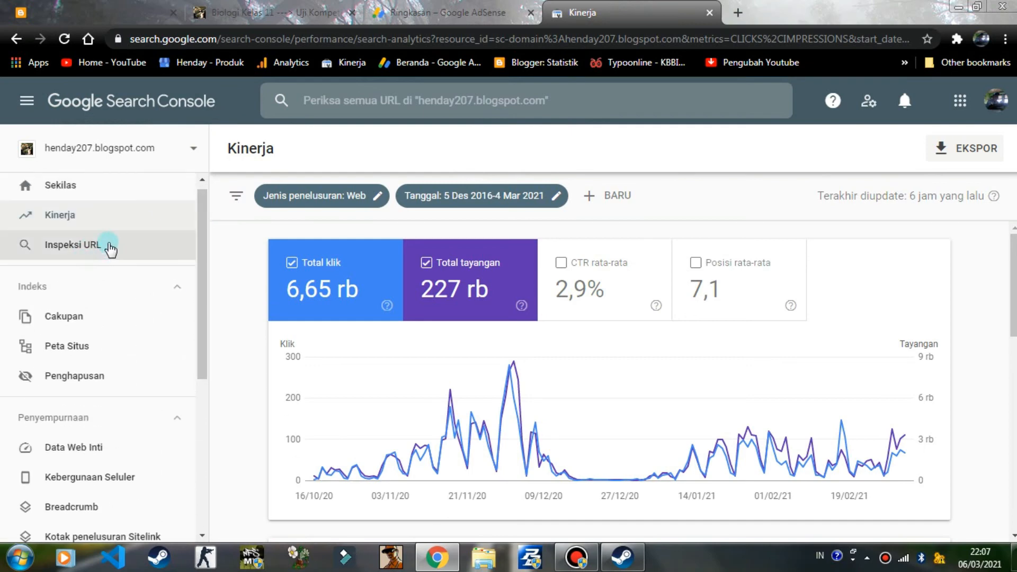
{"action": "left_click", "coordinate": [76, 256]}
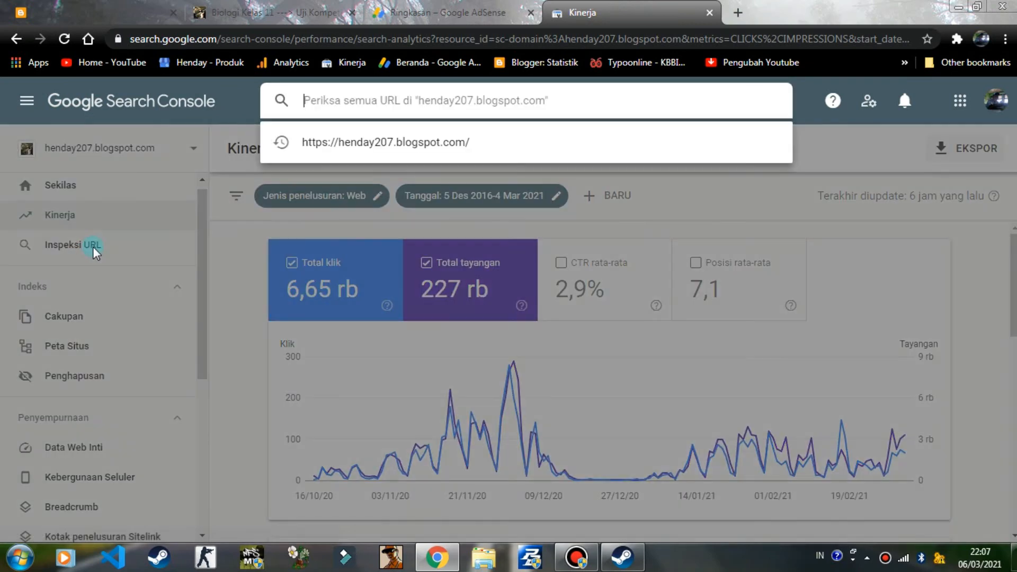
{"action": "left_click", "coordinate": [461, 141]}
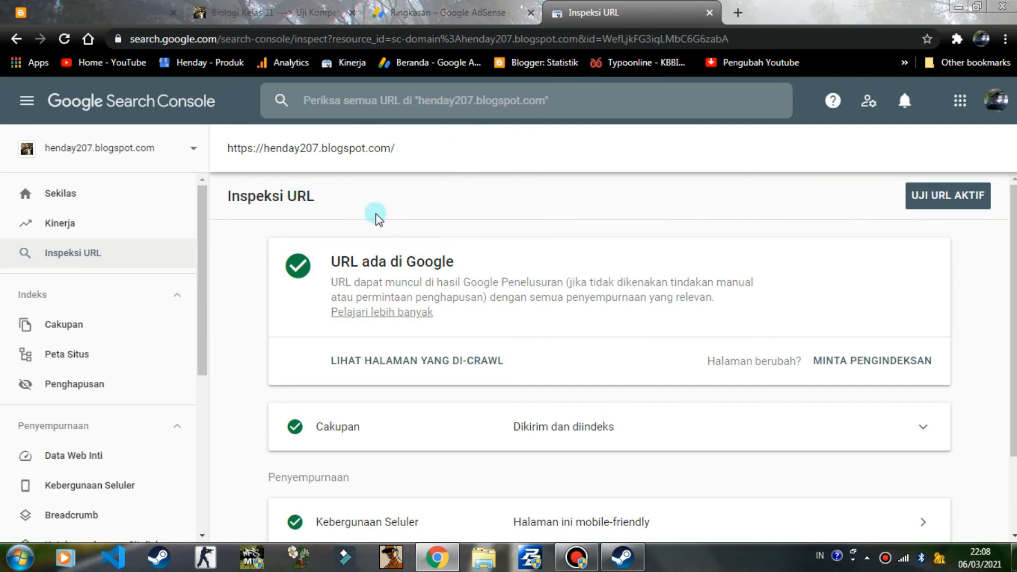
{"action": "left_click", "coordinate": [895, 360]}
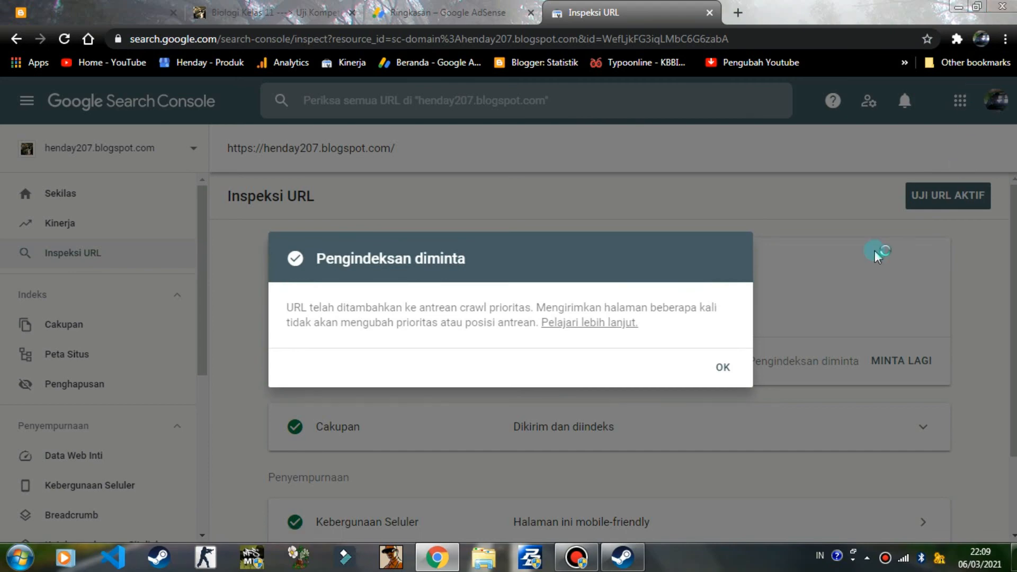
{"action": "left_click", "coordinate": [717, 367]}
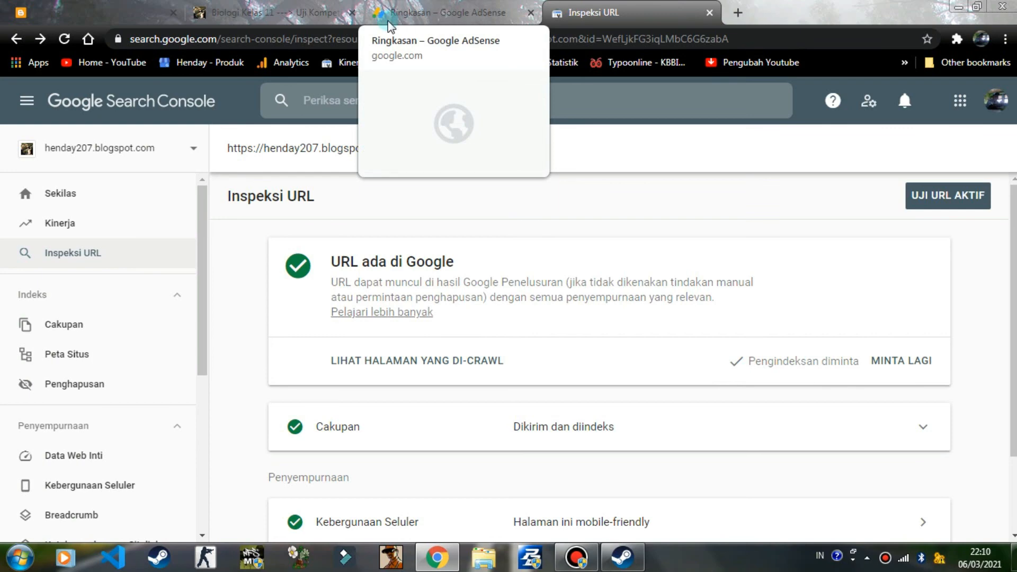
- Minimize the browser and dismiss the "Conflicting Software Detected" notice on the desktop
{"action": "left_click", "coordinate": [960, 7]}
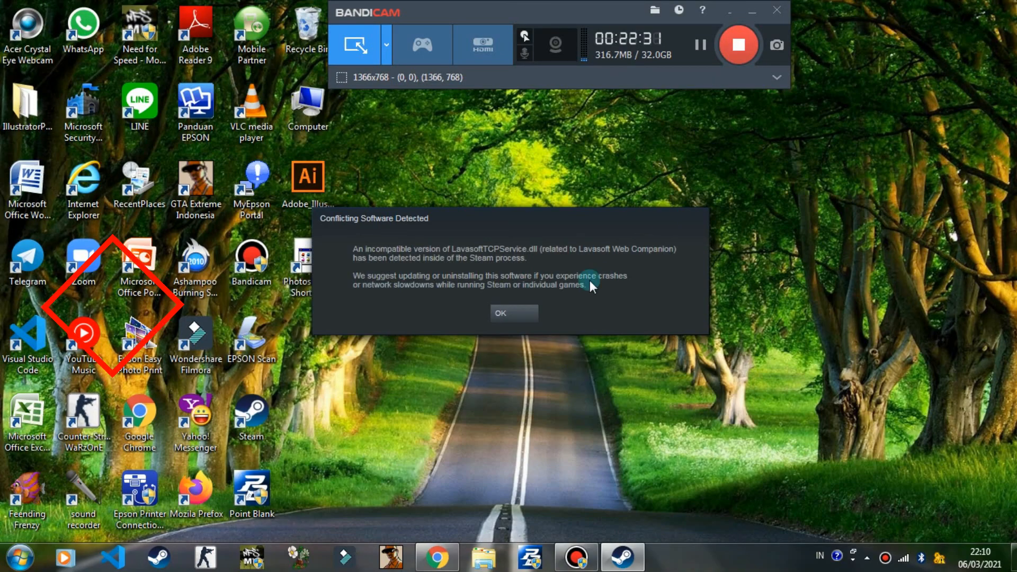
{"action": "left_click", "coordinate": [516, 314]}
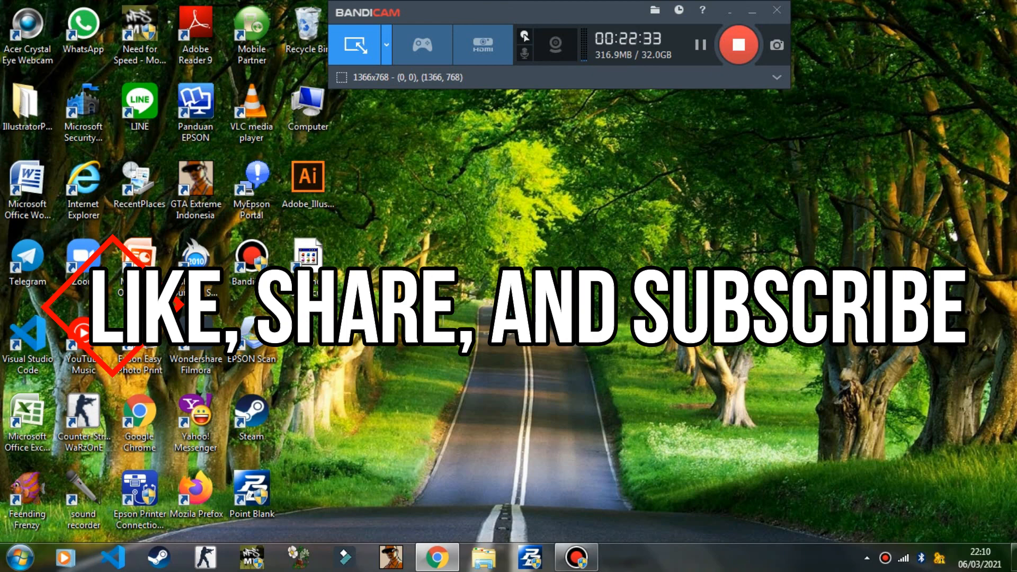